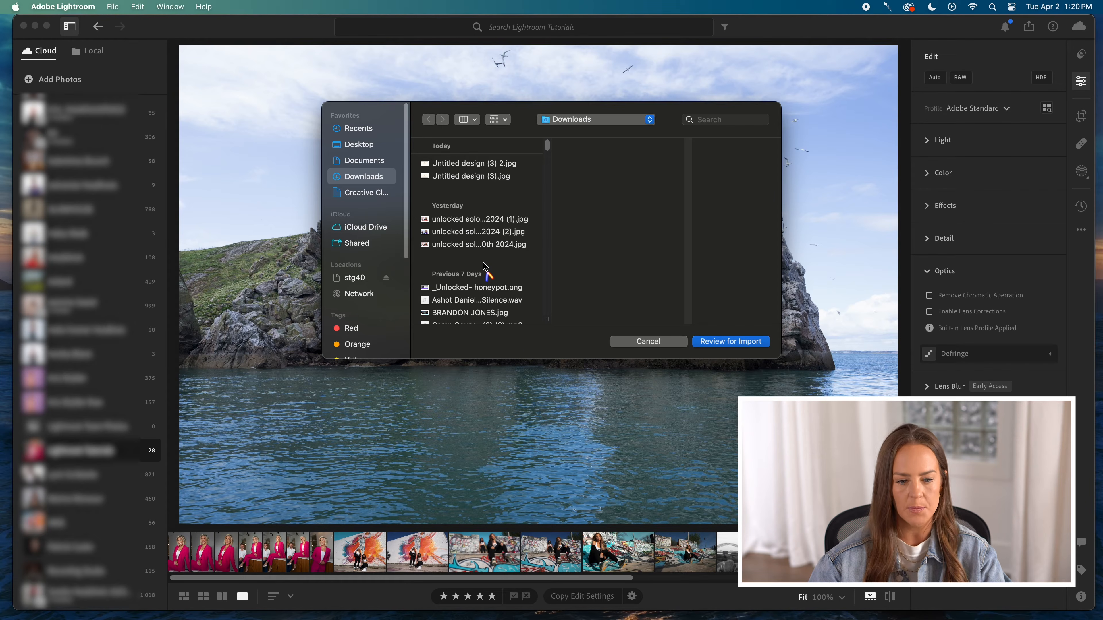
left_click(473, 219)
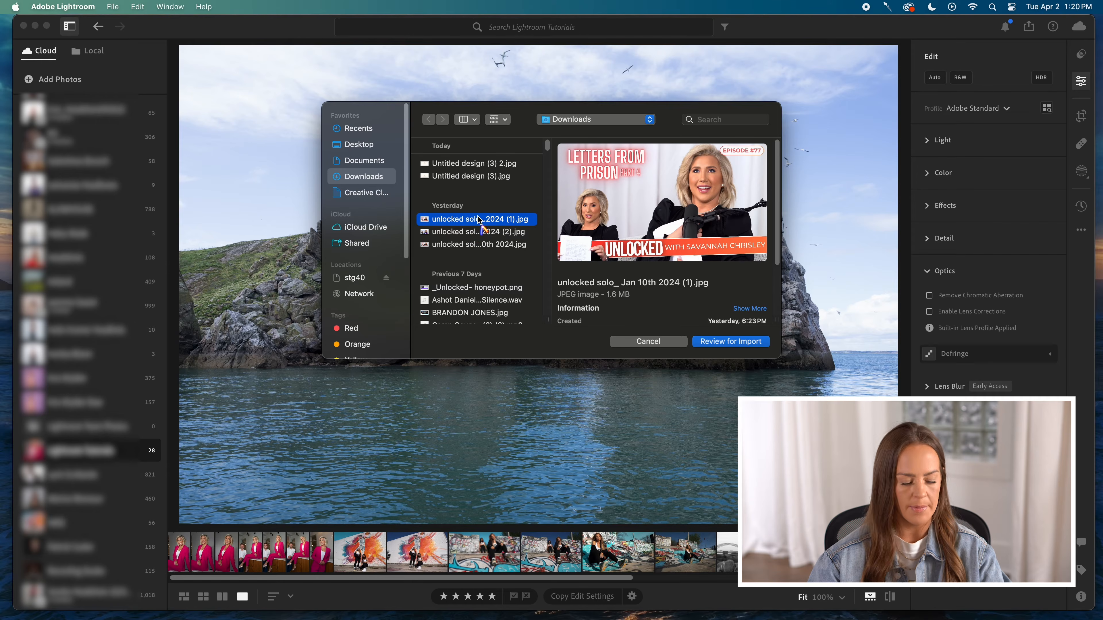
left_click(476, 245, "shift")
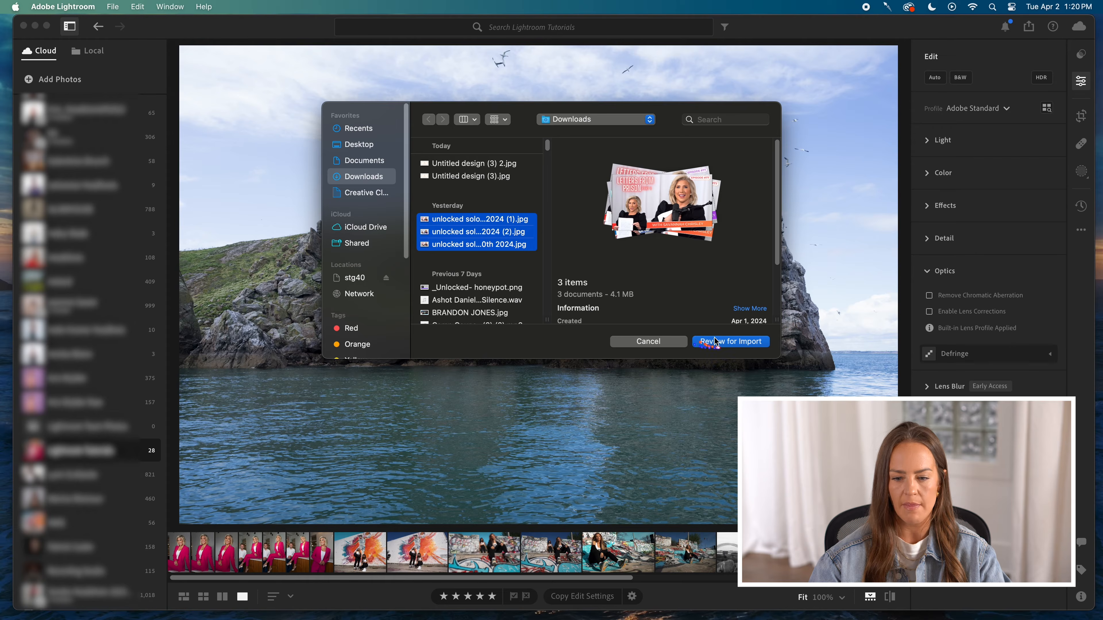
left_click(633, 344)
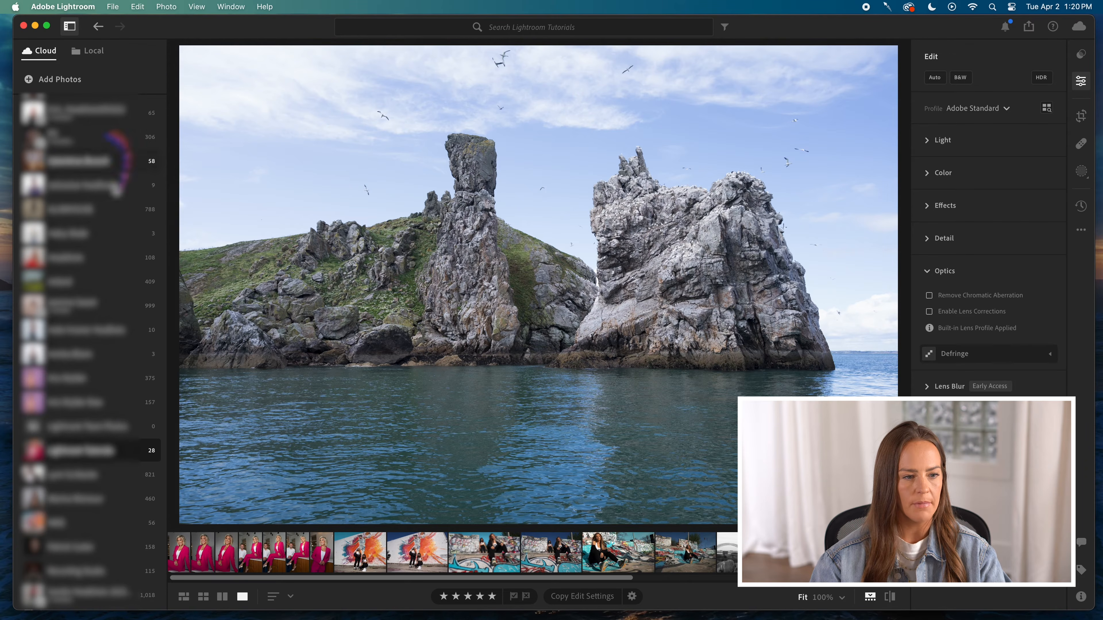
Create a cloud album named "Test Photos" without including the selected photo.
scroll(114, 200, "up", 10)
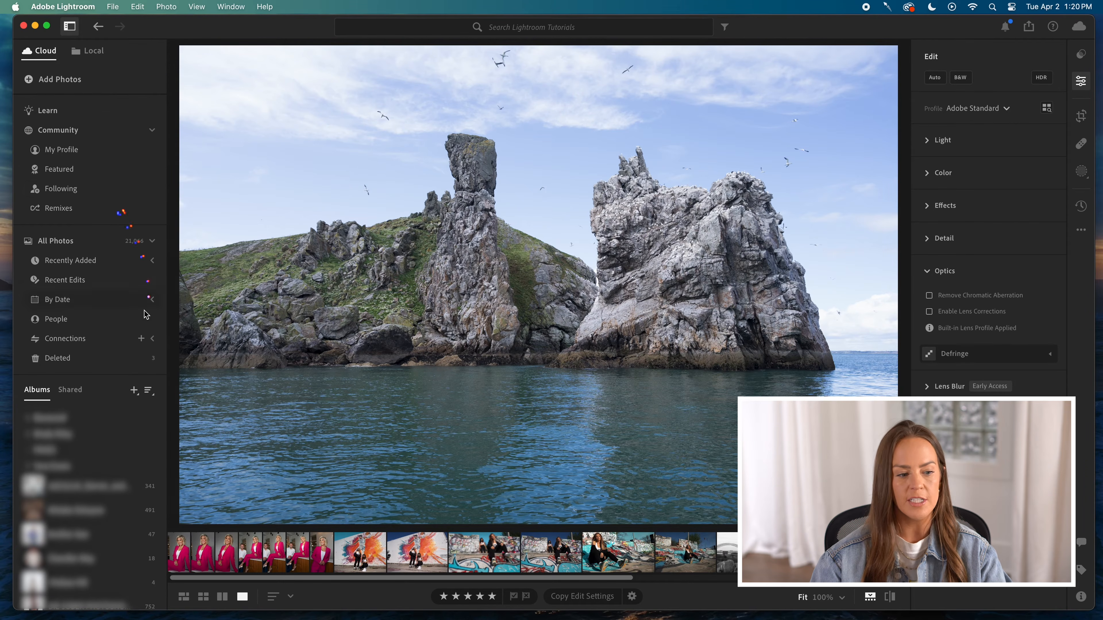
left_click(134, 391)
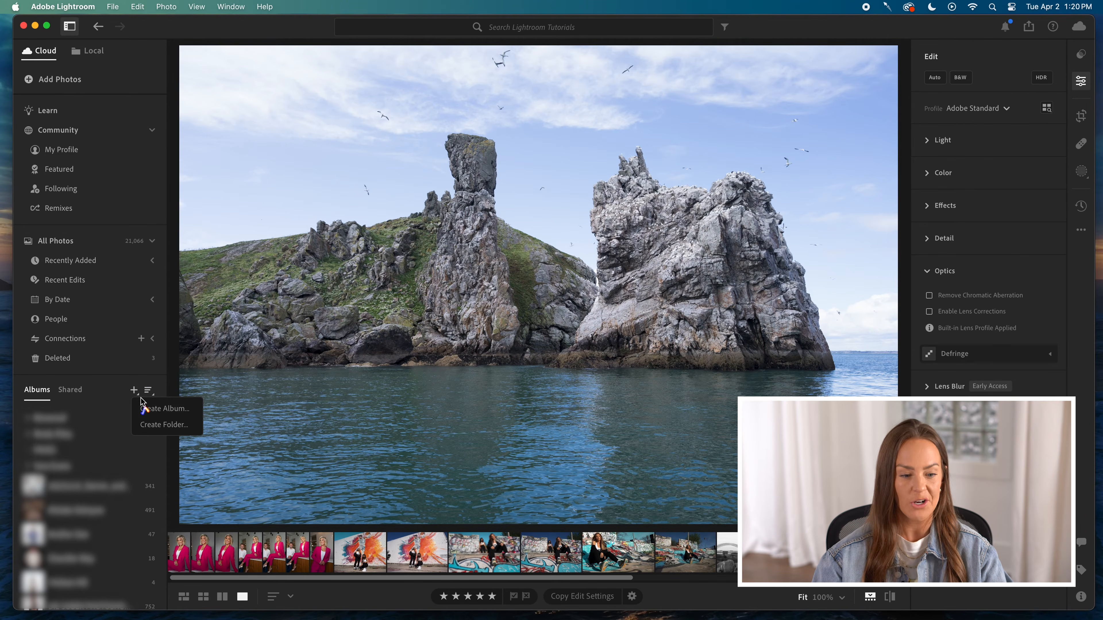
left_click(145, 409)
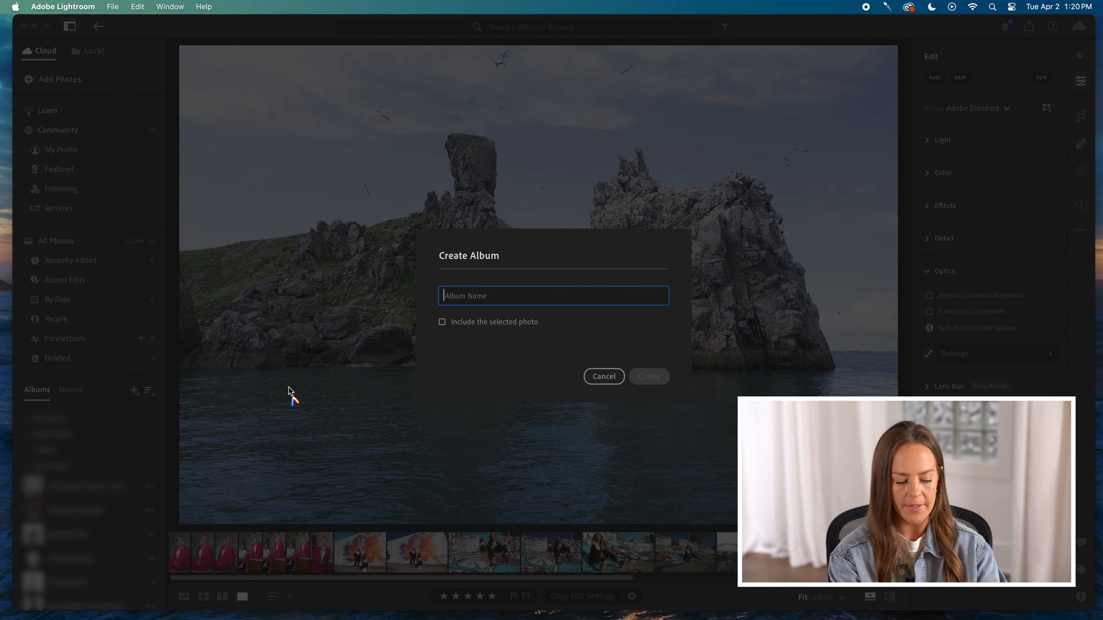
type("Test Photos")
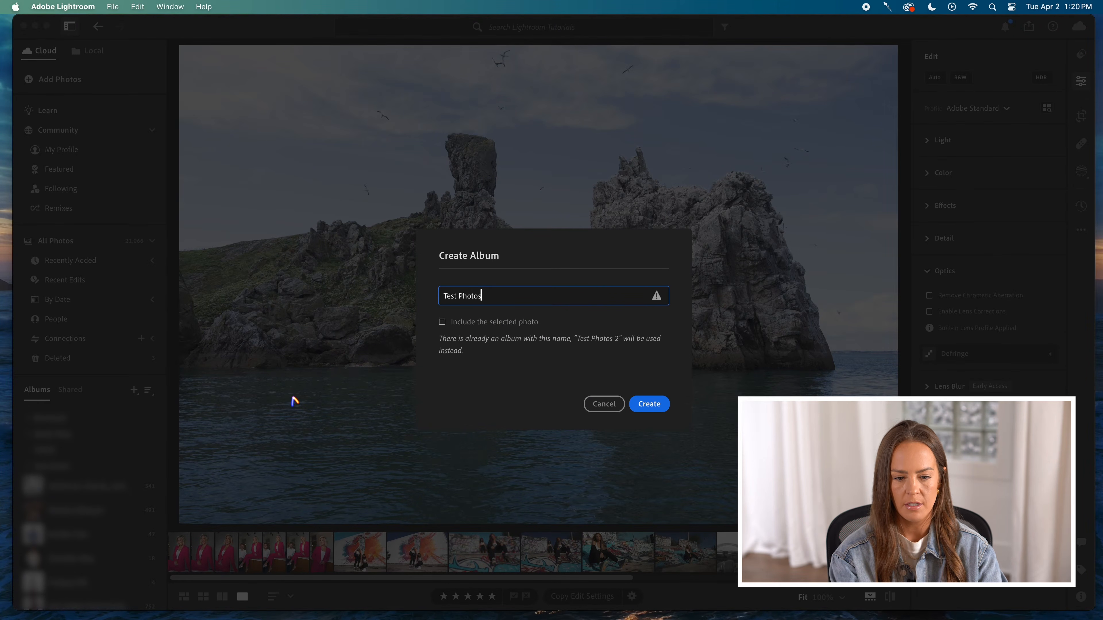
key("Return")
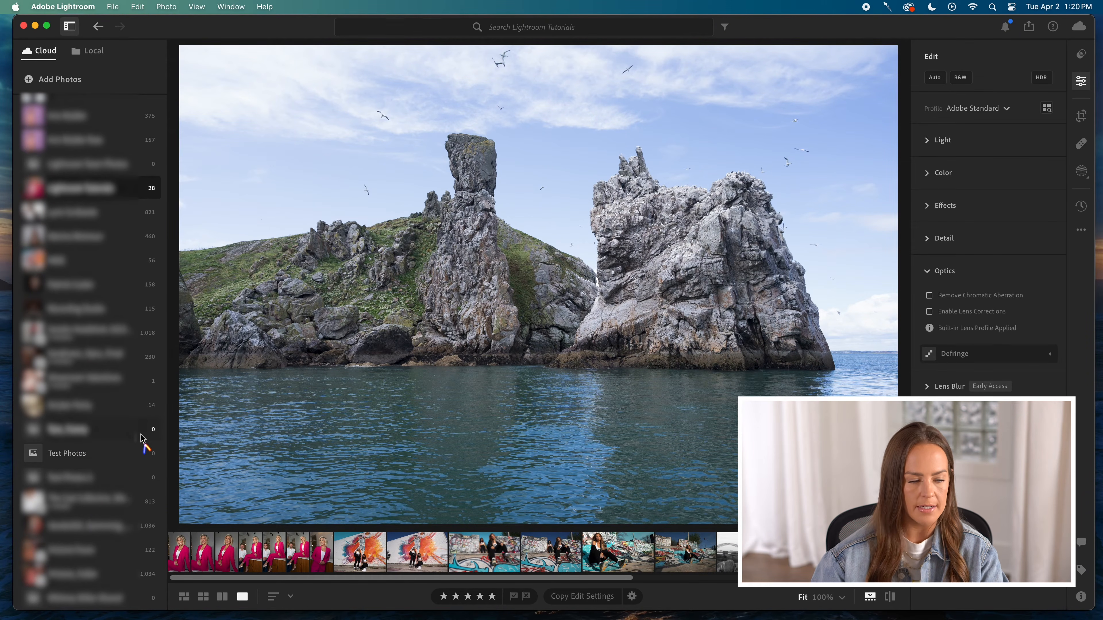
Browse the album's portraits, mural and graffiti shots, sea cliffs, round tower and church one at a time at full size.
scroll(114, 409, "up", 2)
scroll(118, 418, "up", 5)
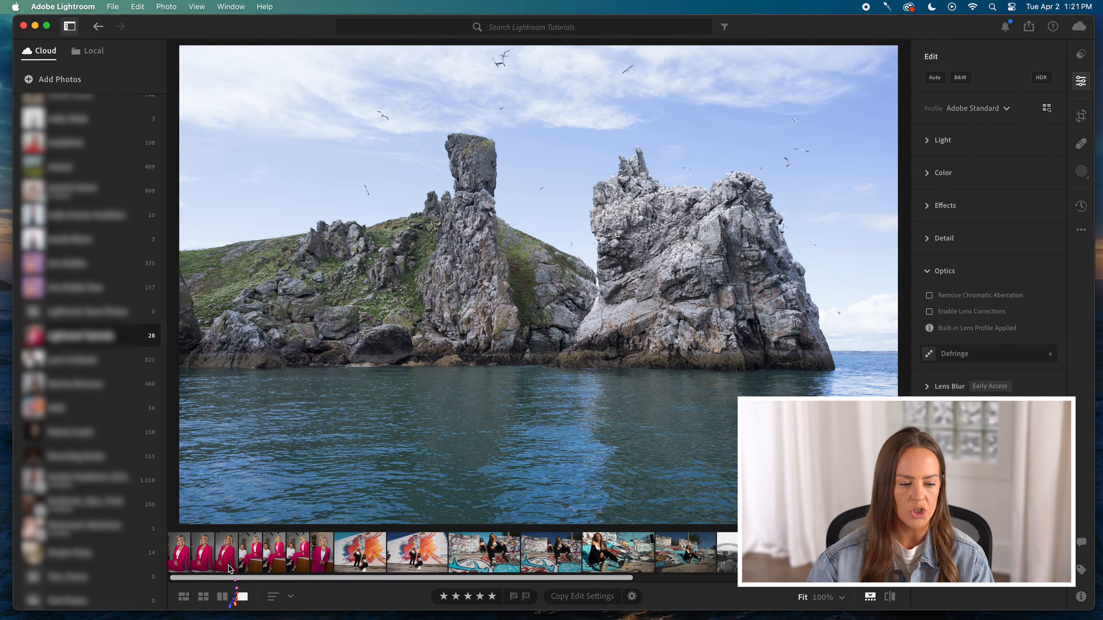
left_click(208, 546)
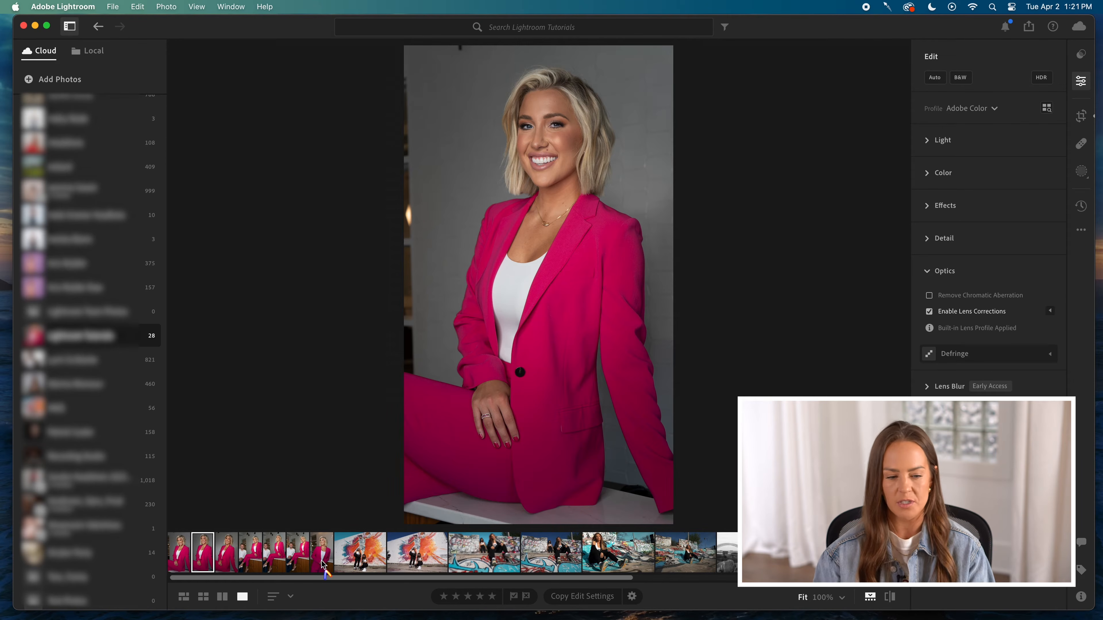
left_click(368, 555)
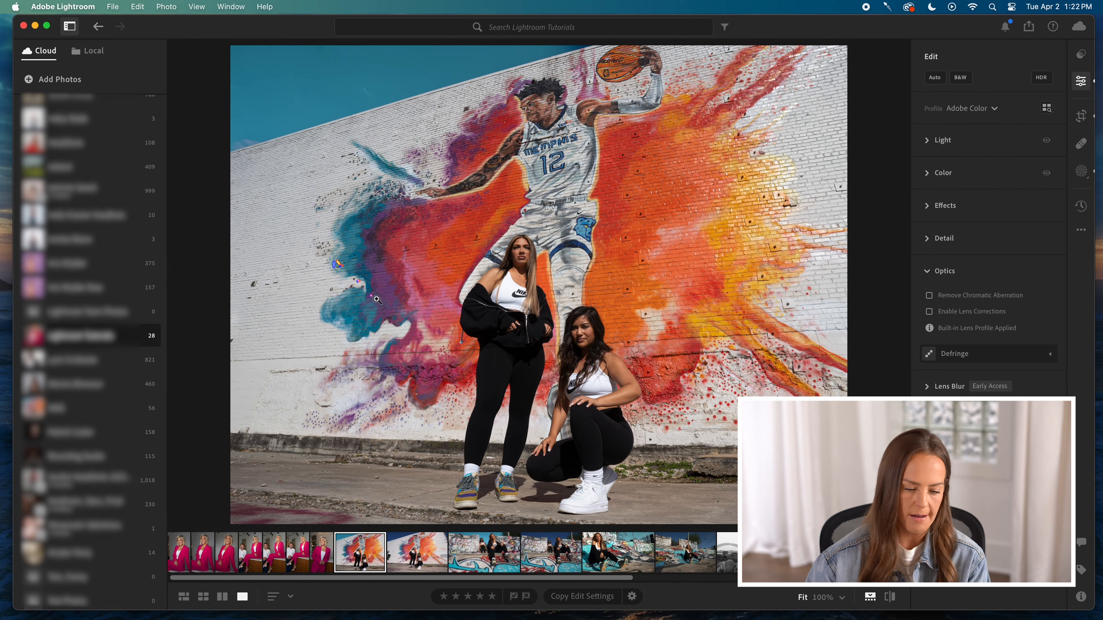
left_click(478, 554)
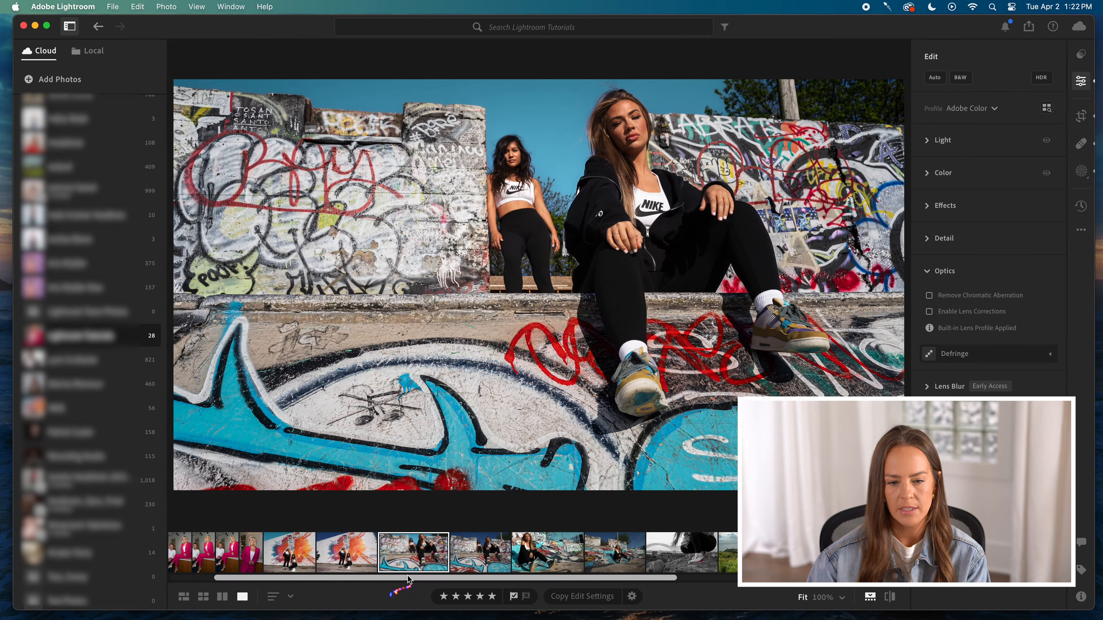
left_click(424, 561)
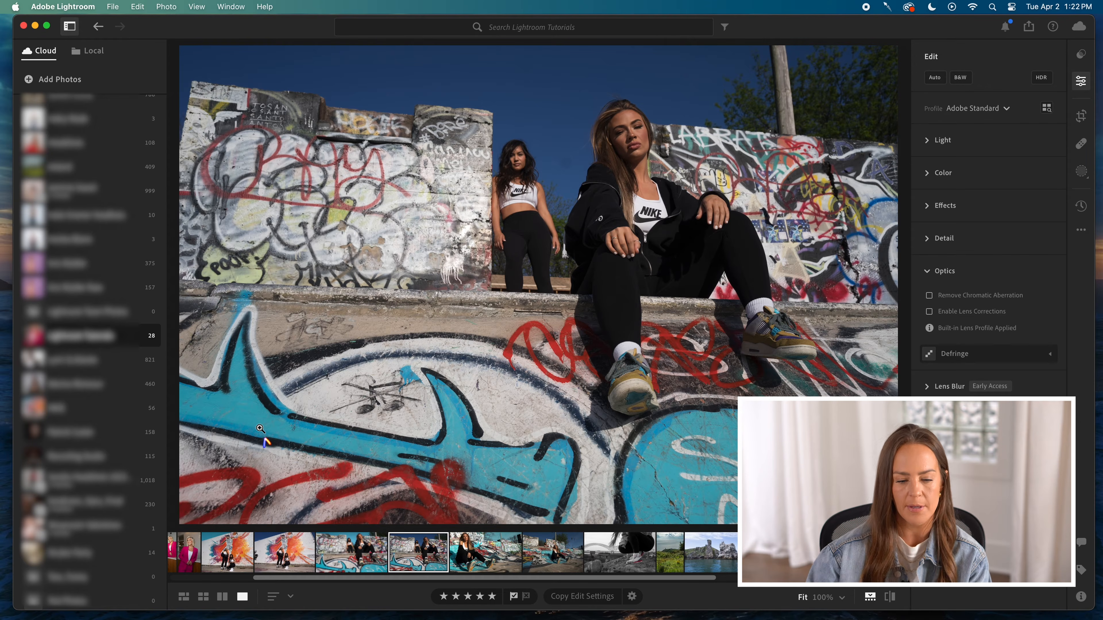
left_click(638, 560)
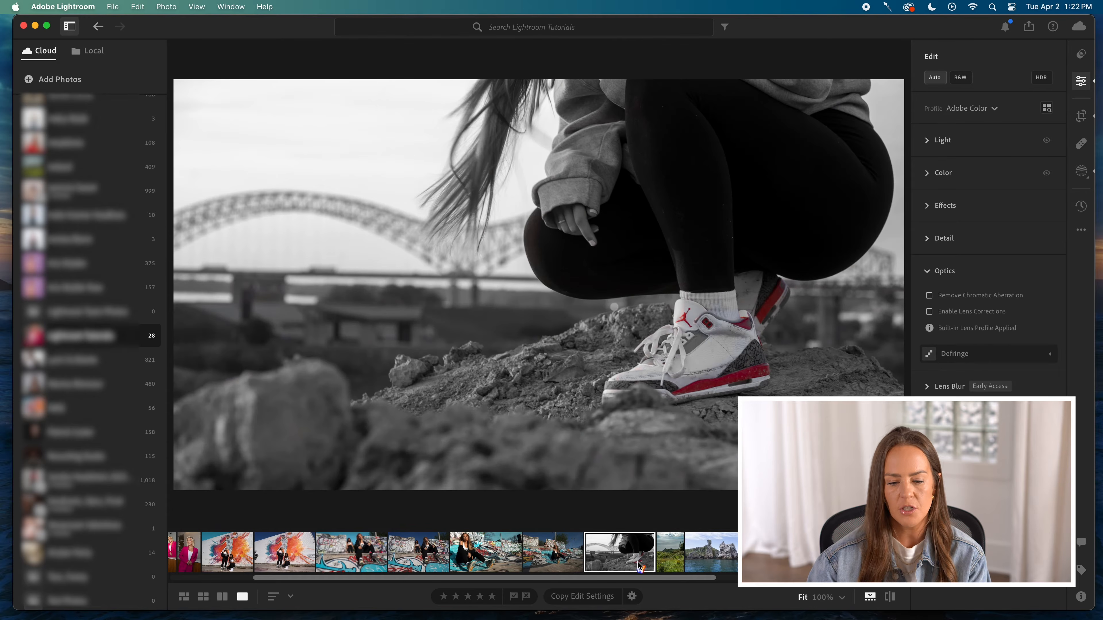
left_click(672, 561)
scroll(635, 582, "right", 5)
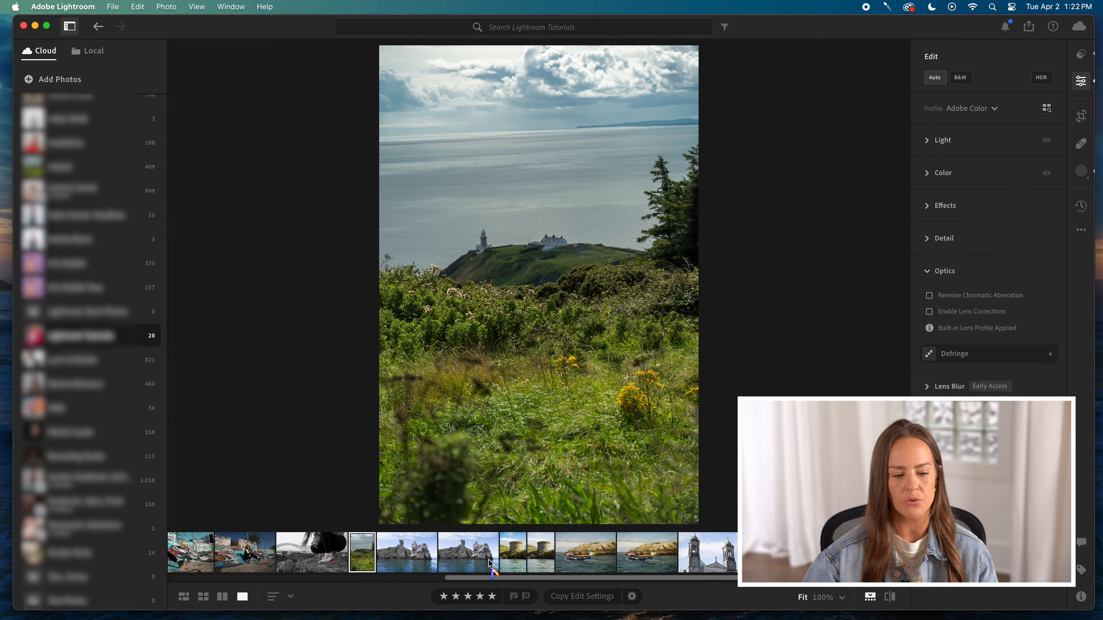
left_click(457, 551)
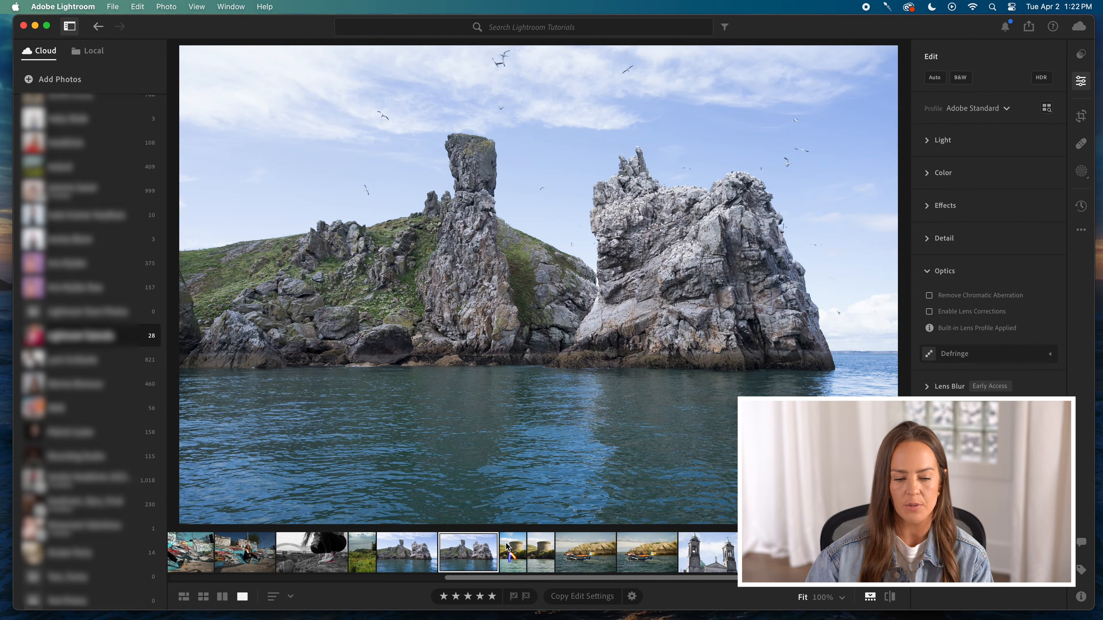
left_click(519, 550)
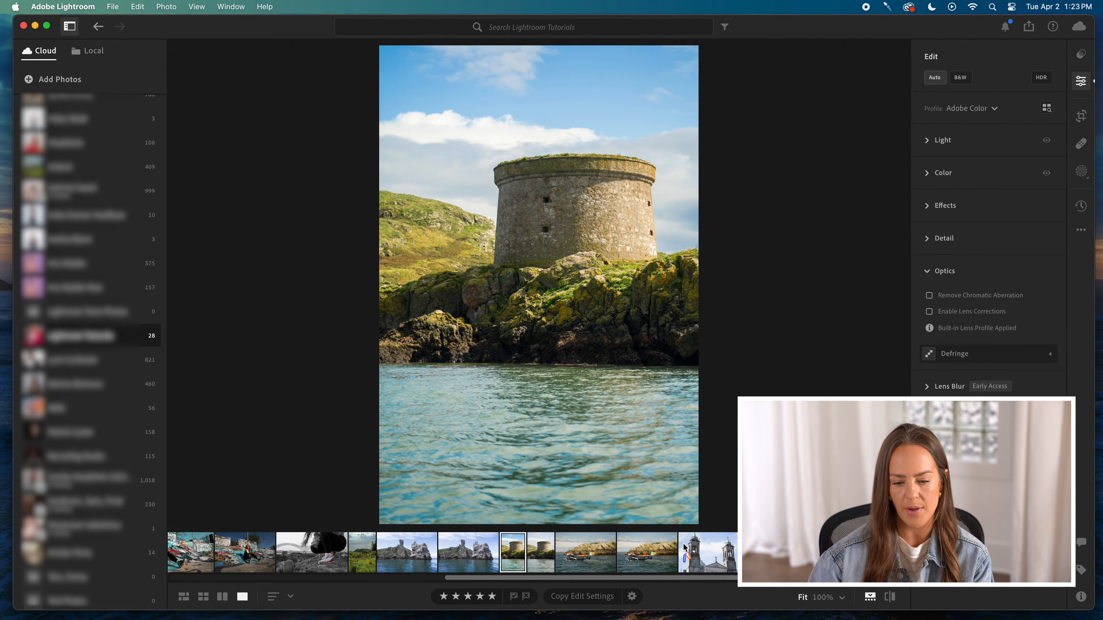
left_click(701, 550)
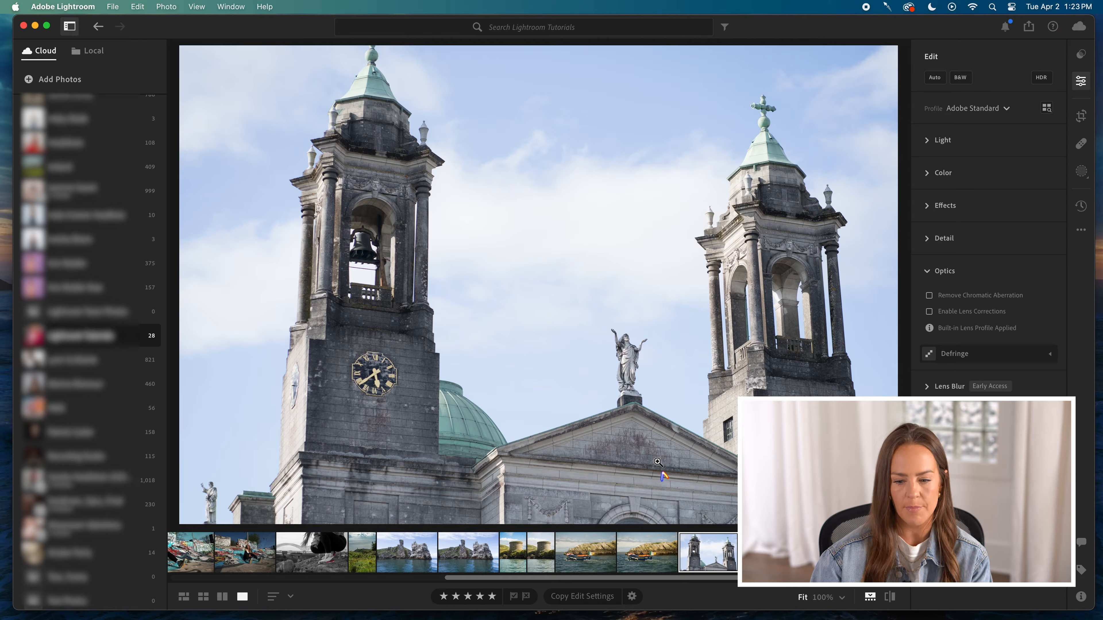
left_click(814, 554)
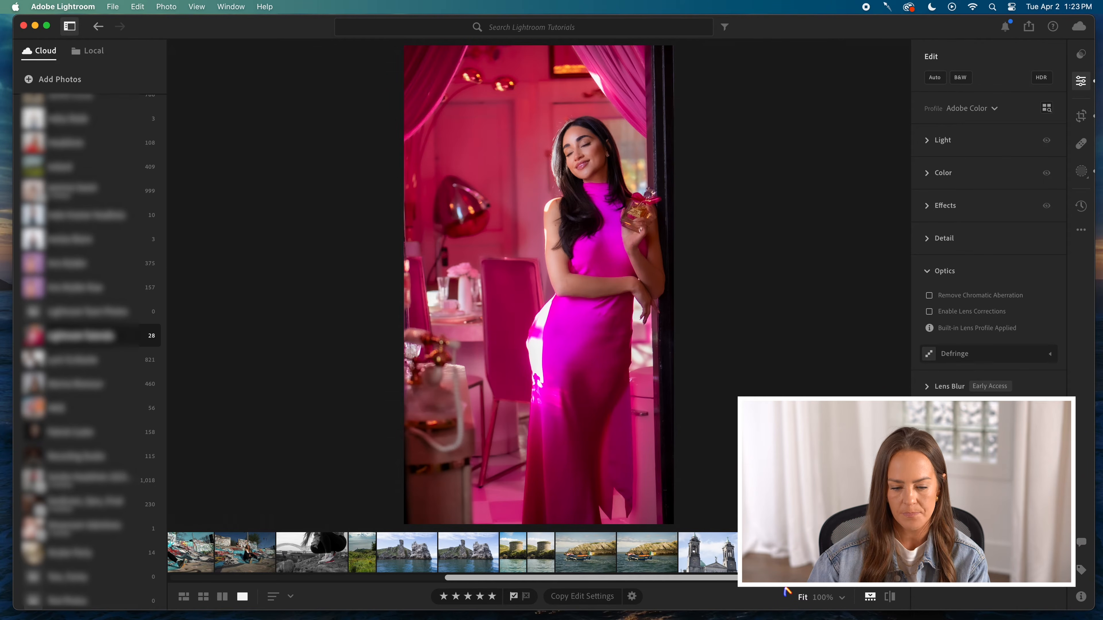
left_click_drag(786, 578, 436, 581)
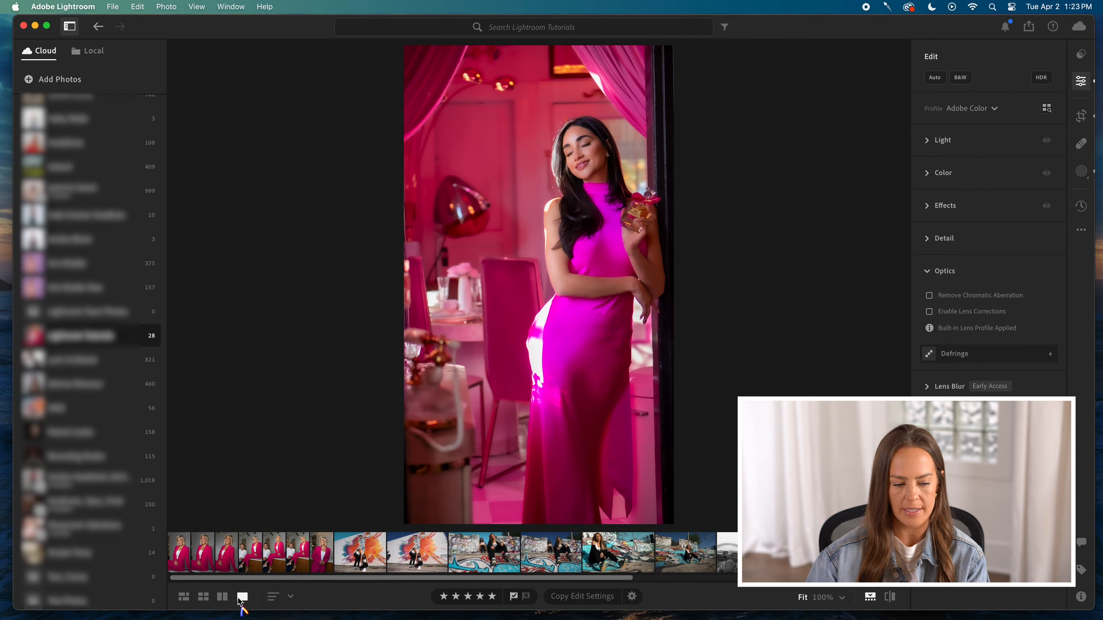
Show the Lightroom Tutorials album as a photo grid and look through its photos from end to end.
left_click(190, 602)
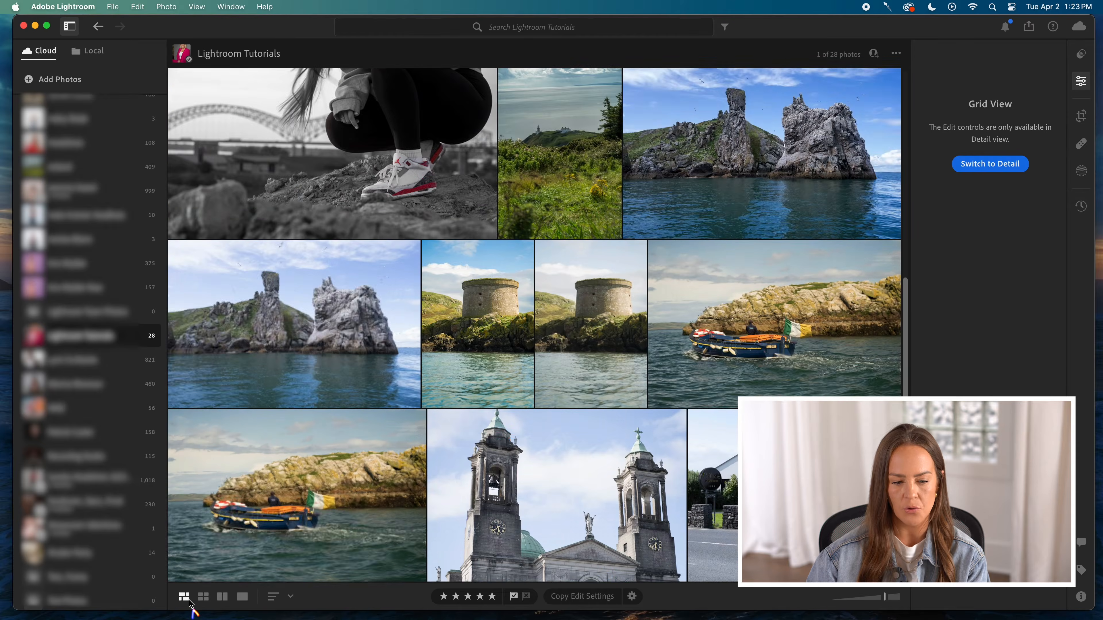
scroll(598, 434, "down", 3)
scroll(601, 432, "up", 5)
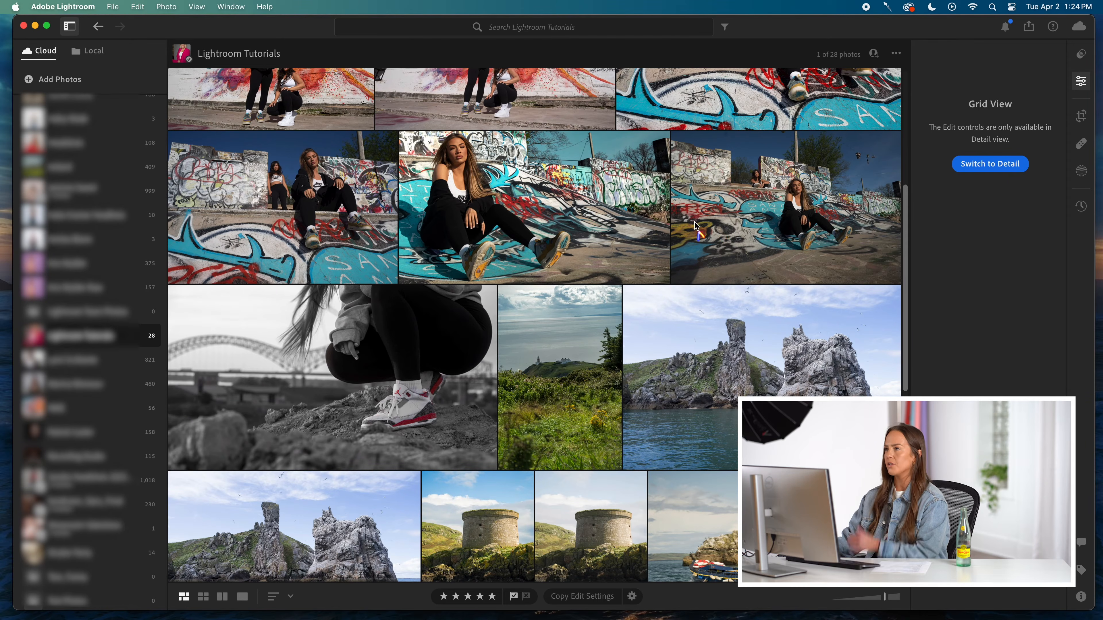
scroll(572, 243, "down", 3)
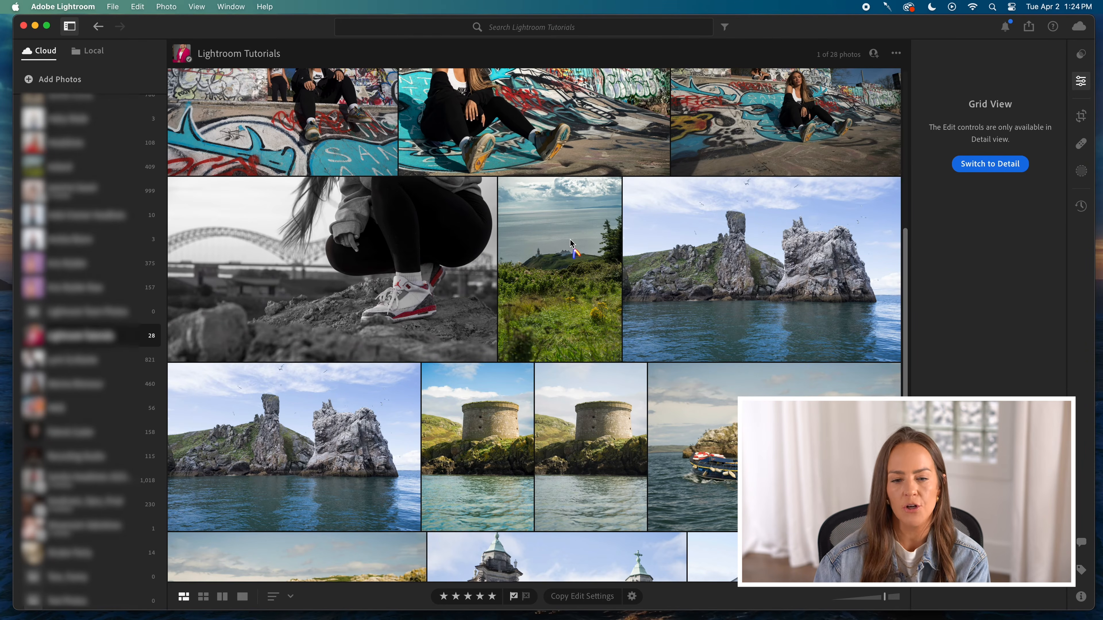
scroll(571, 242, "down", 8)
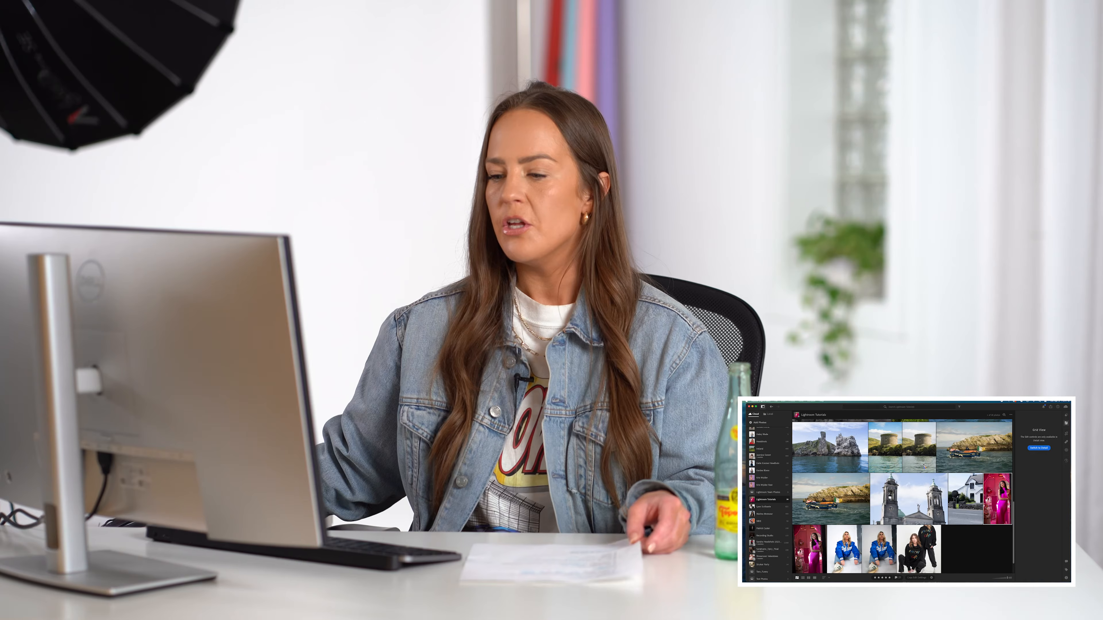
scroll(938, 481, "up", 5)
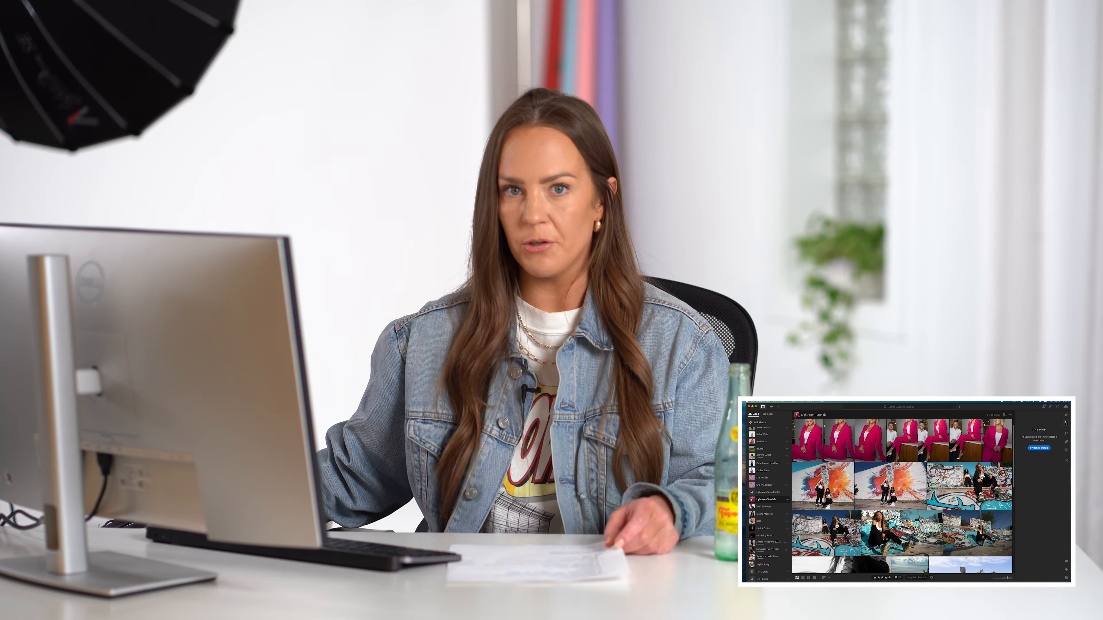
scroll(938, 481, "up", 1)
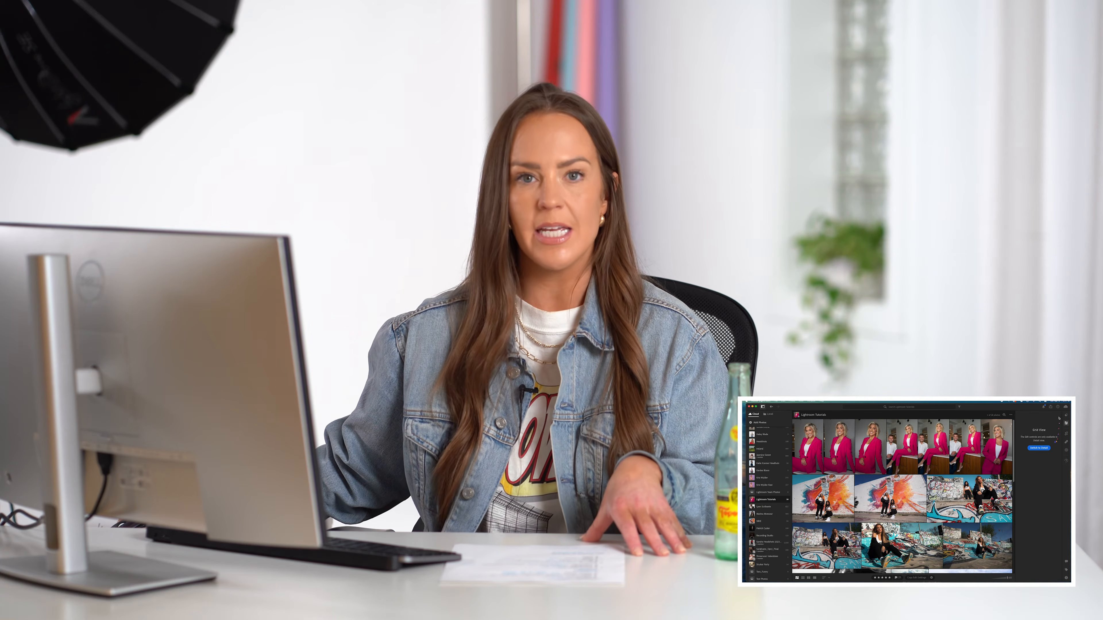
Toggle the edit controls beside the grid, leave them shown, and switch to the detail view.
left_click(1066, 425)
left_click(1066, 424)
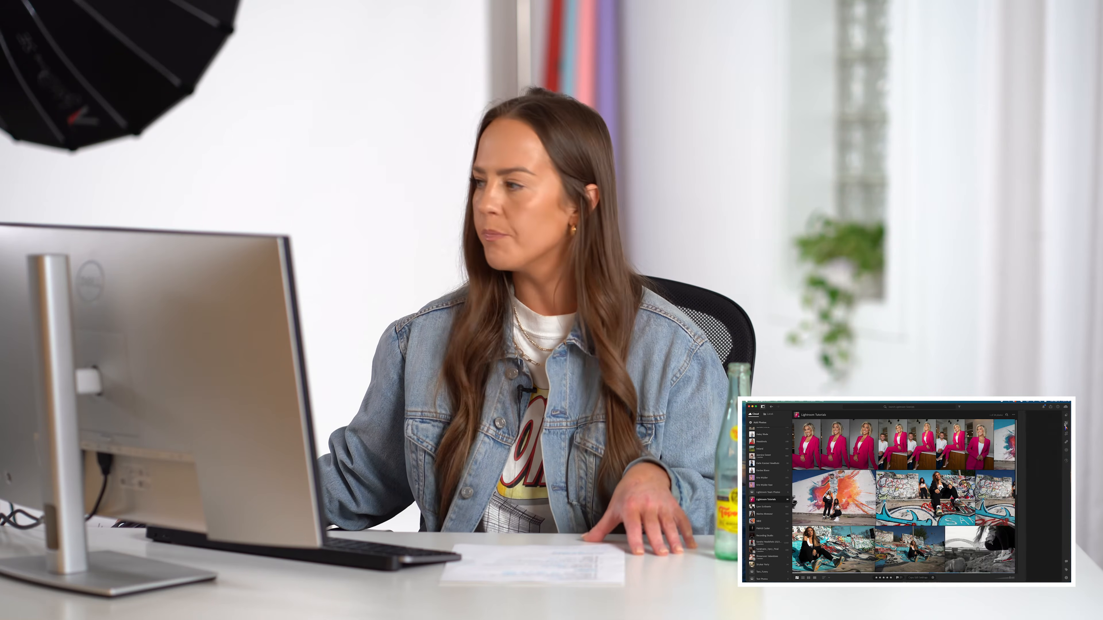
left_click(1065, 425)
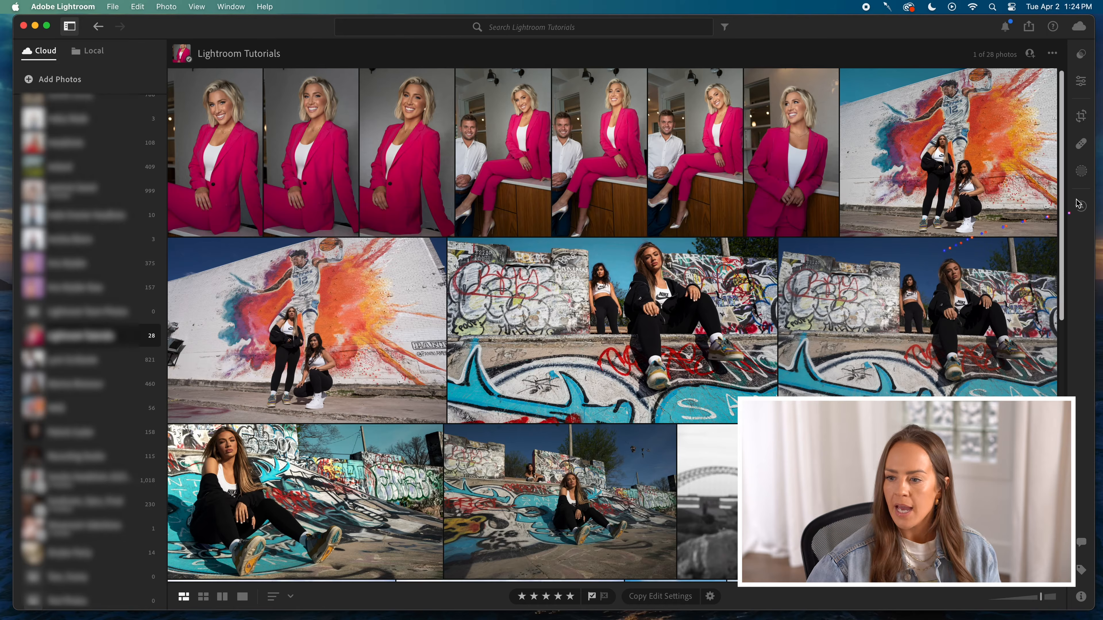
left_click(1080, 82)
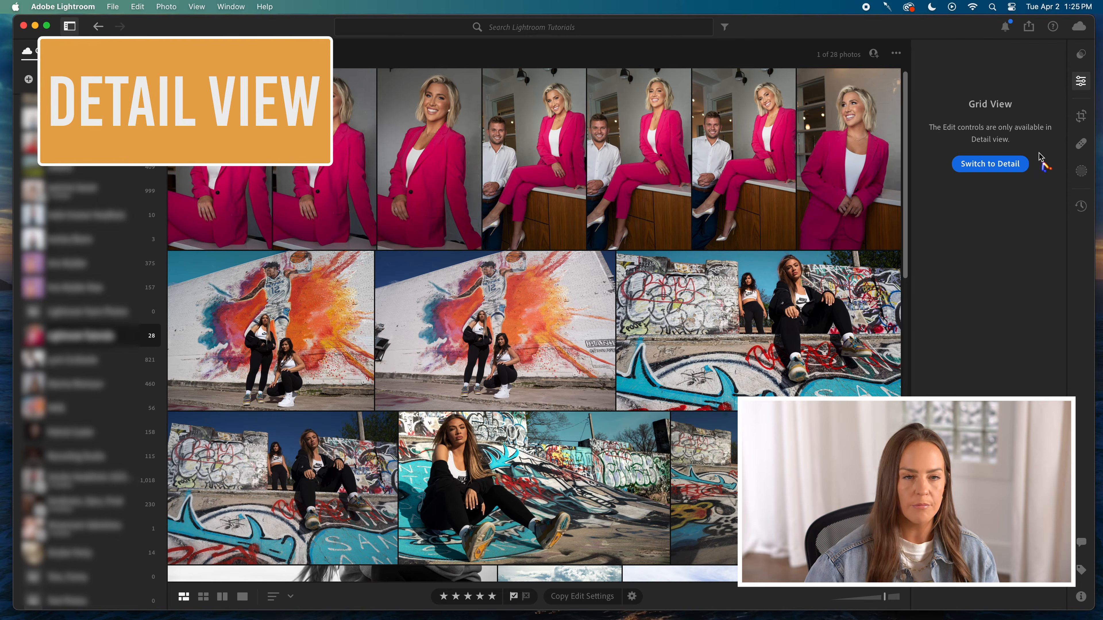
left_click(987, 173)
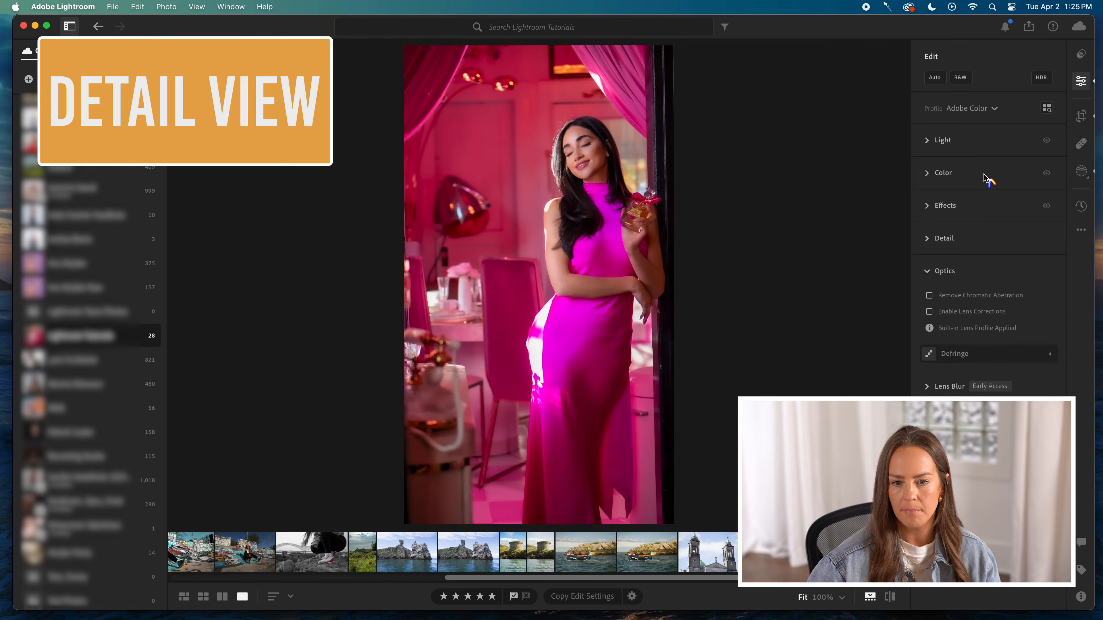
Apply the automatic settings to the church towers photo and check the resulting Light adjustments.
left_click(704, 558)
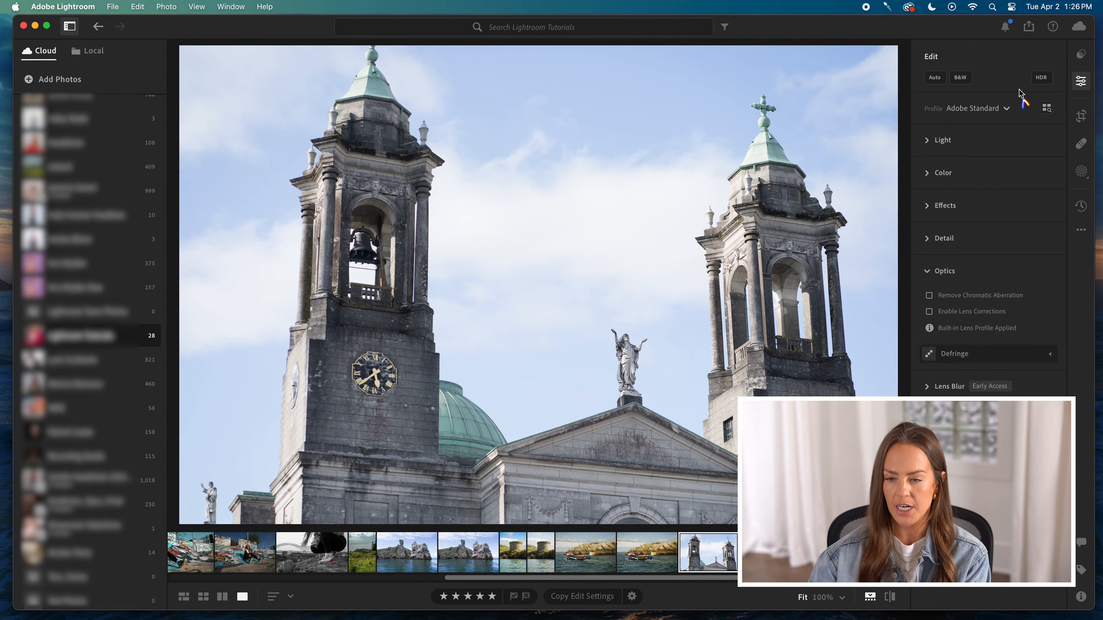
left_click(934, 78)
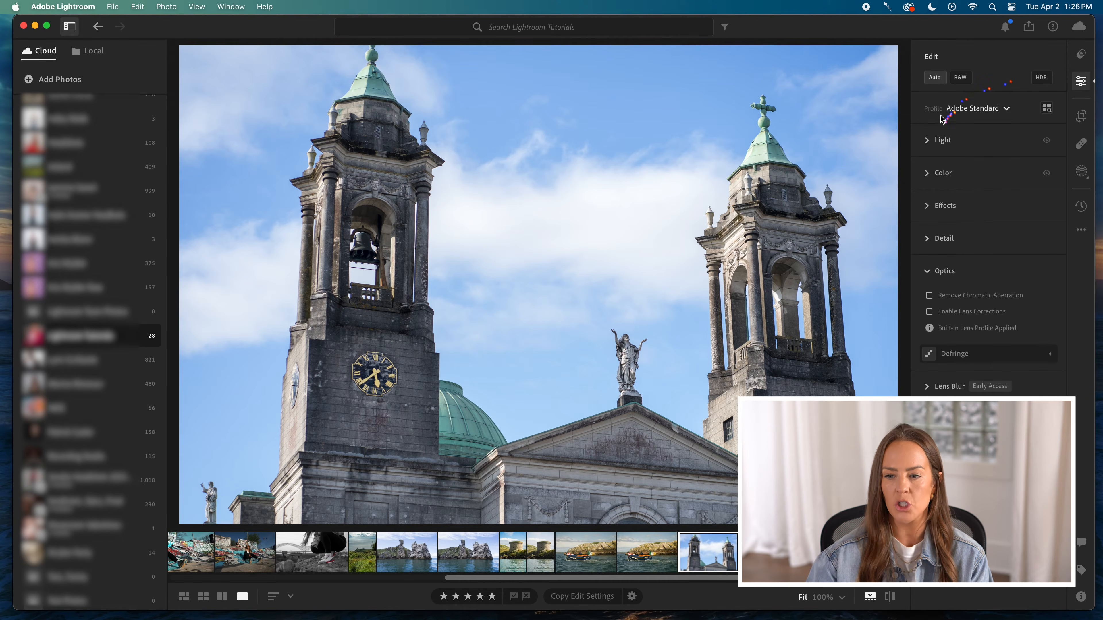
left_click(928, 140)
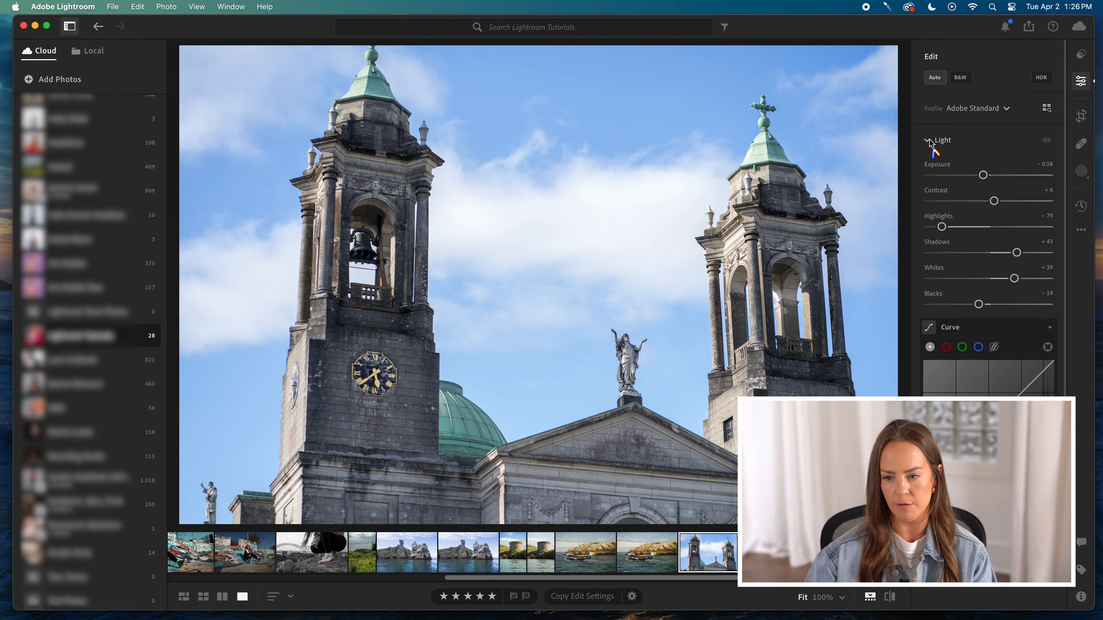
left_click(929, 140)
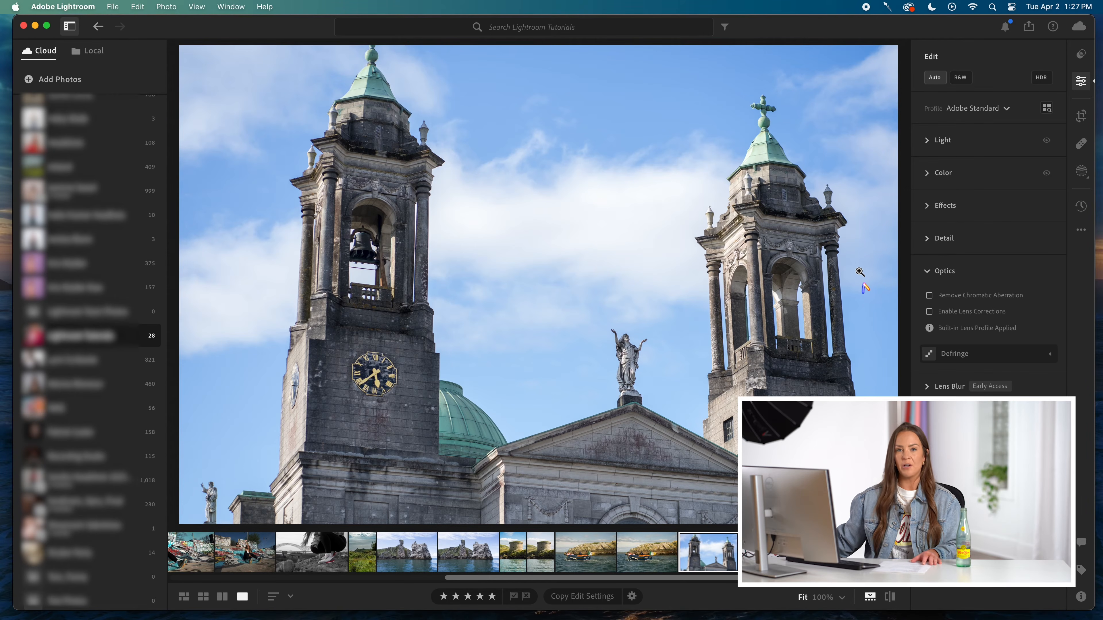
Examine the Effects, Detail and Light adjustment sections for the church towers photo.
left_click(928, 206)
left_click(928, 206)
left_click(927, 240)
left_click(928, 240)
left_click(926, 240)
left_click(927, 240)
left_click(926, 142)
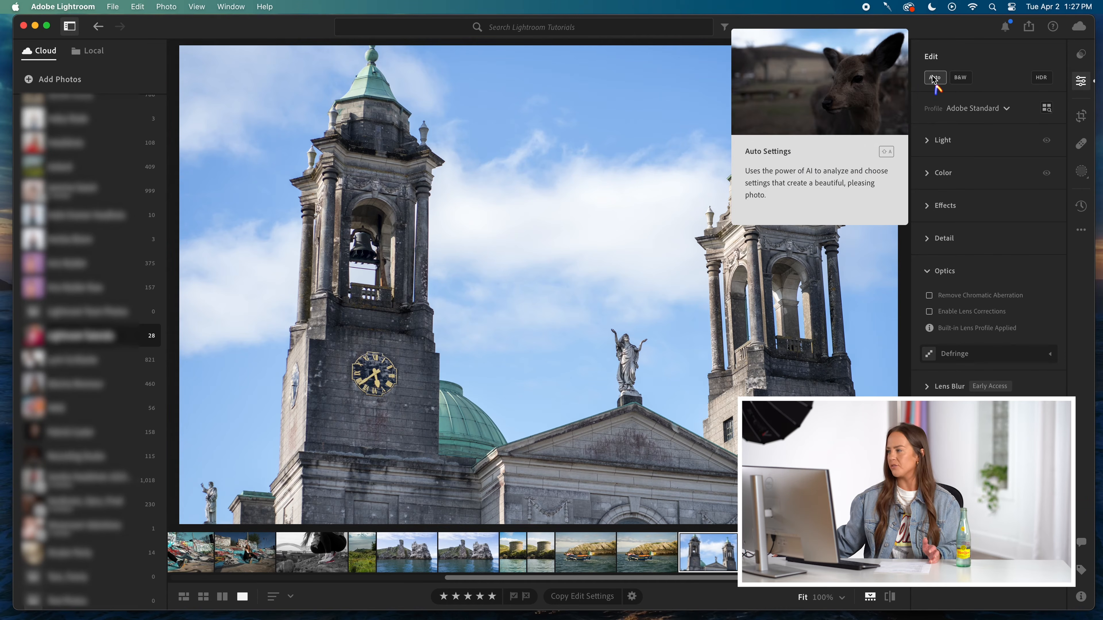
Remove the automatic settings from the church towers photo, and try the black-and-white treatment before returning it to colour.
left_click(933, 78)
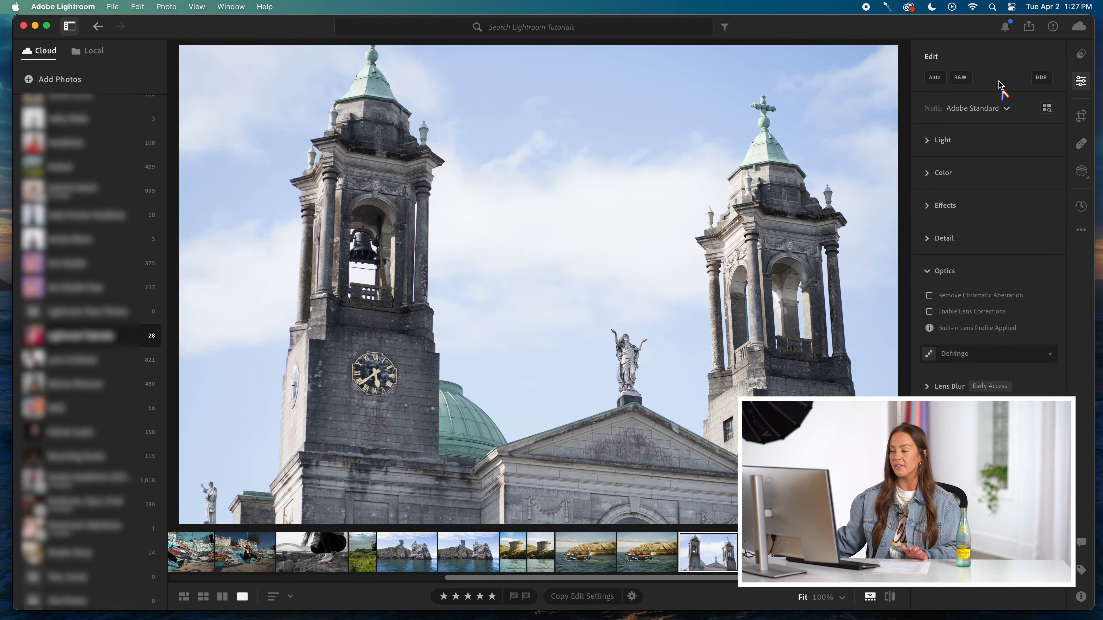
left_click(960, 79)
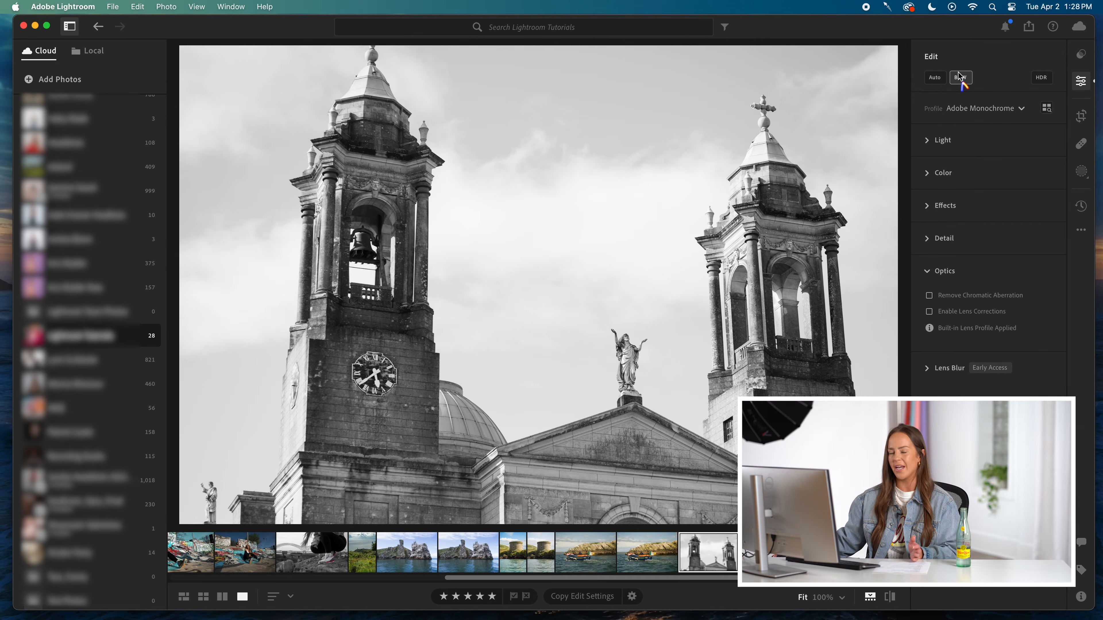
left_click(960, 77)
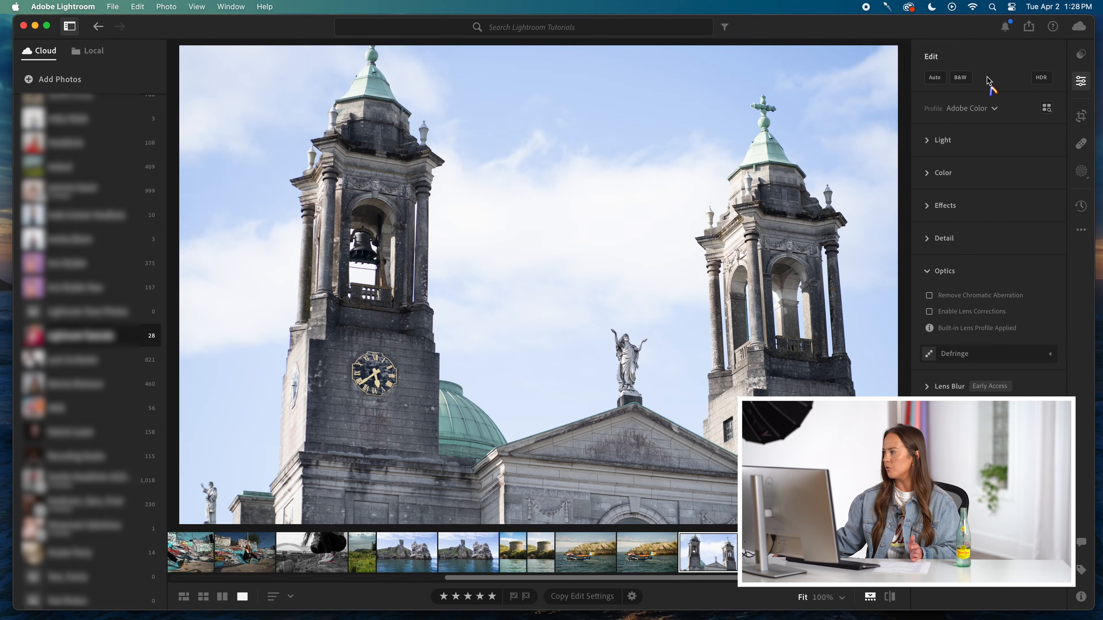
Try HDR editing on the church towers photo, dismissing its introduction, and switch HDR back off.
left_click(1037, 81)
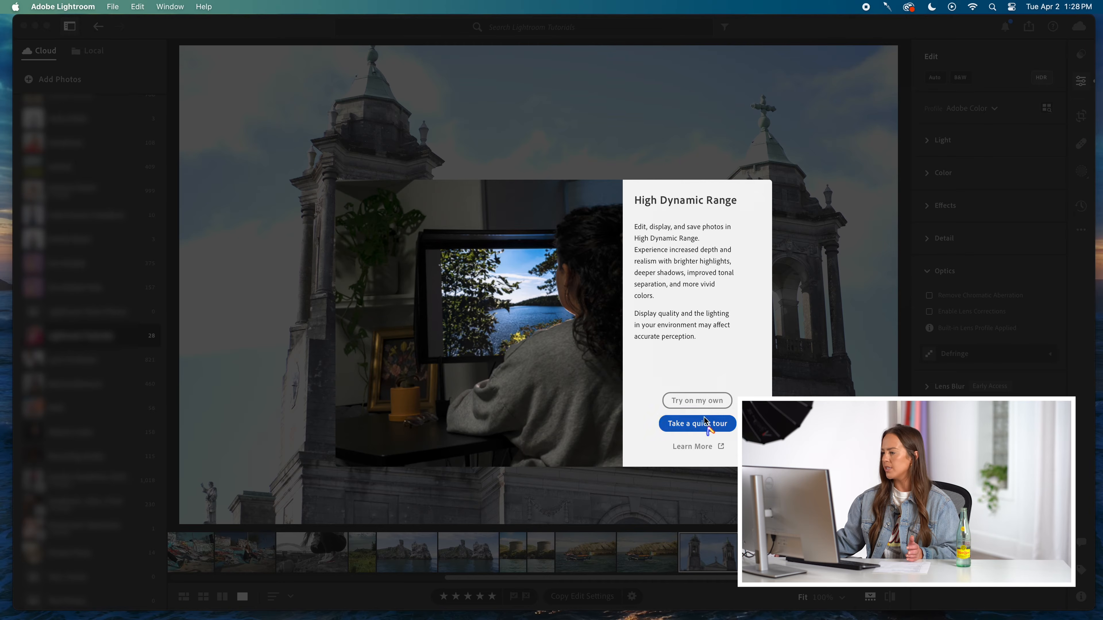
left_click(815, 92)
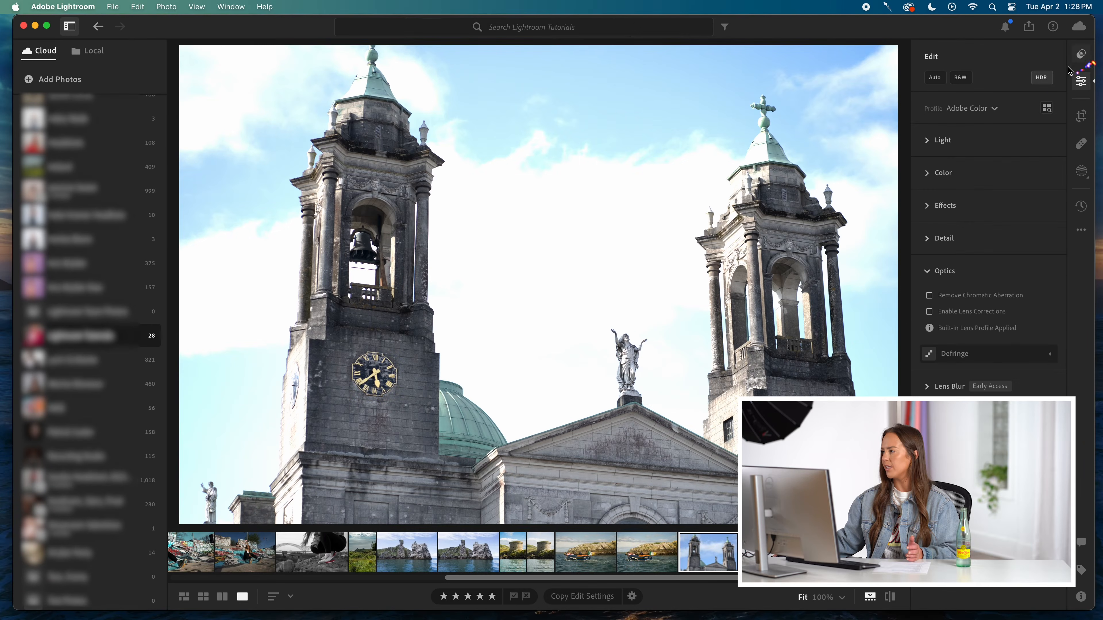
left_click(1042, 82)
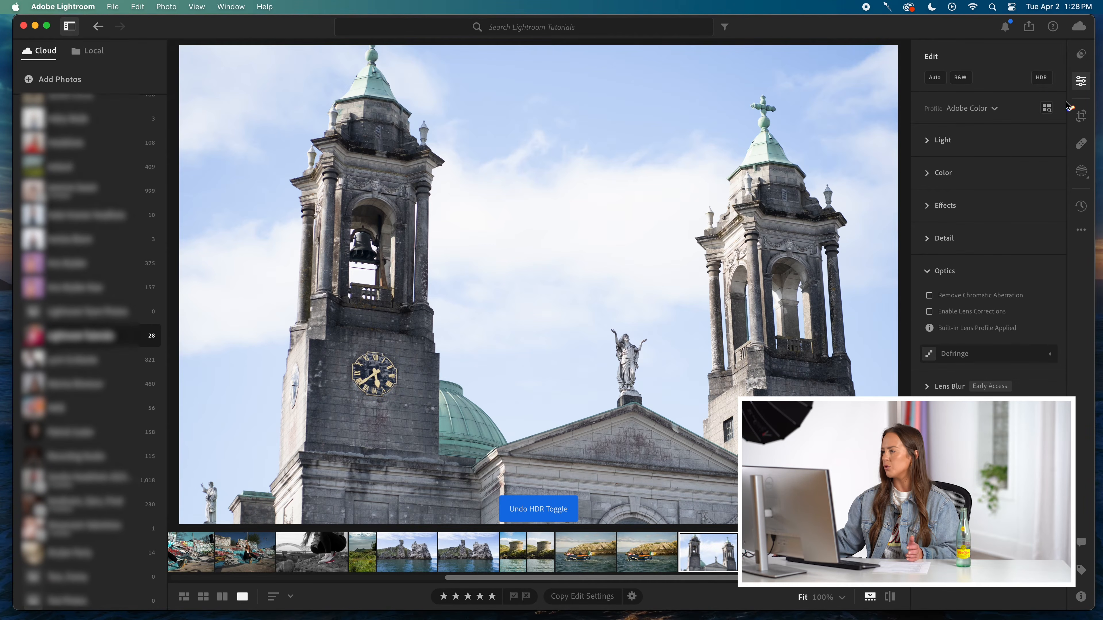
left_click(1041, 82)
left_click(1042, 81)
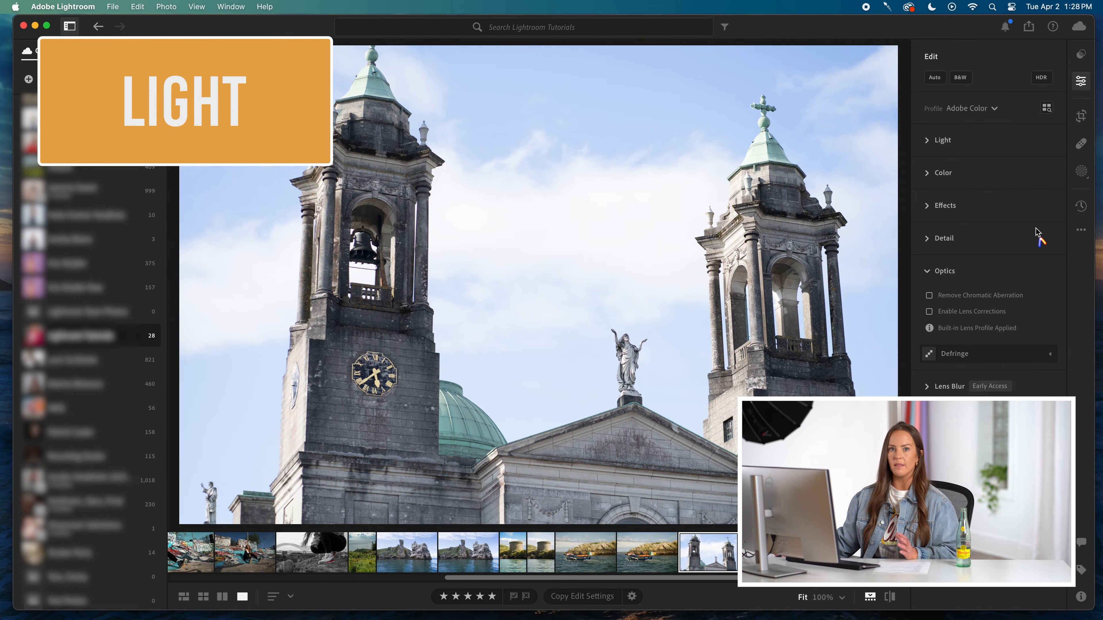
Expand the Light adjustments, try exposures of +1.21 and +5.00 on the church photo, and settle on -0.01.
left_click(928, 141)
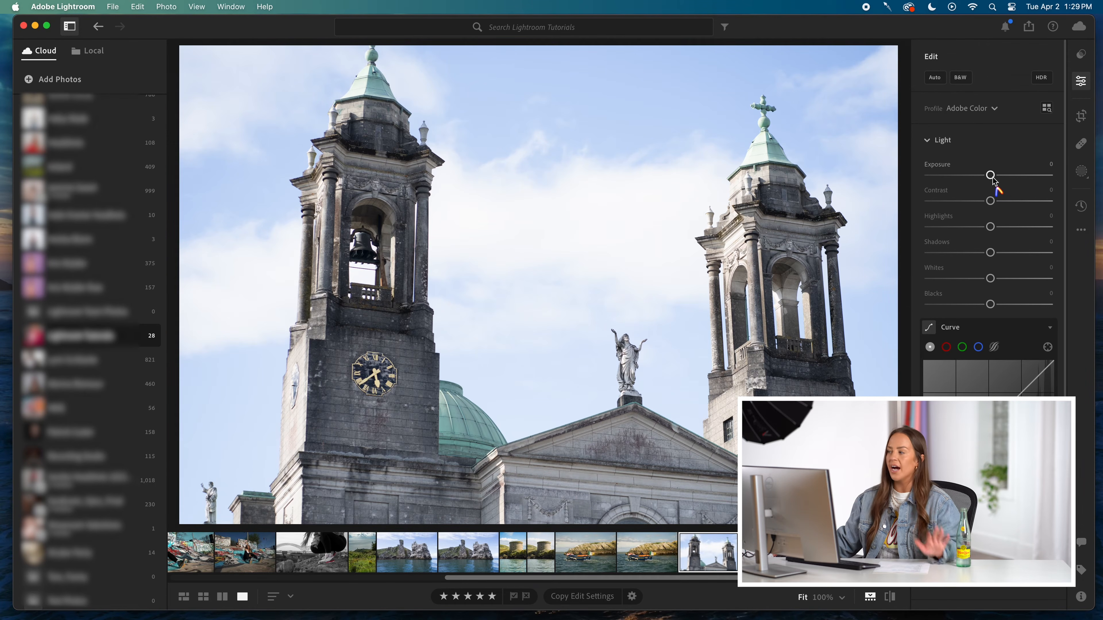
left_click_drag(990, 175, 1005, 175)
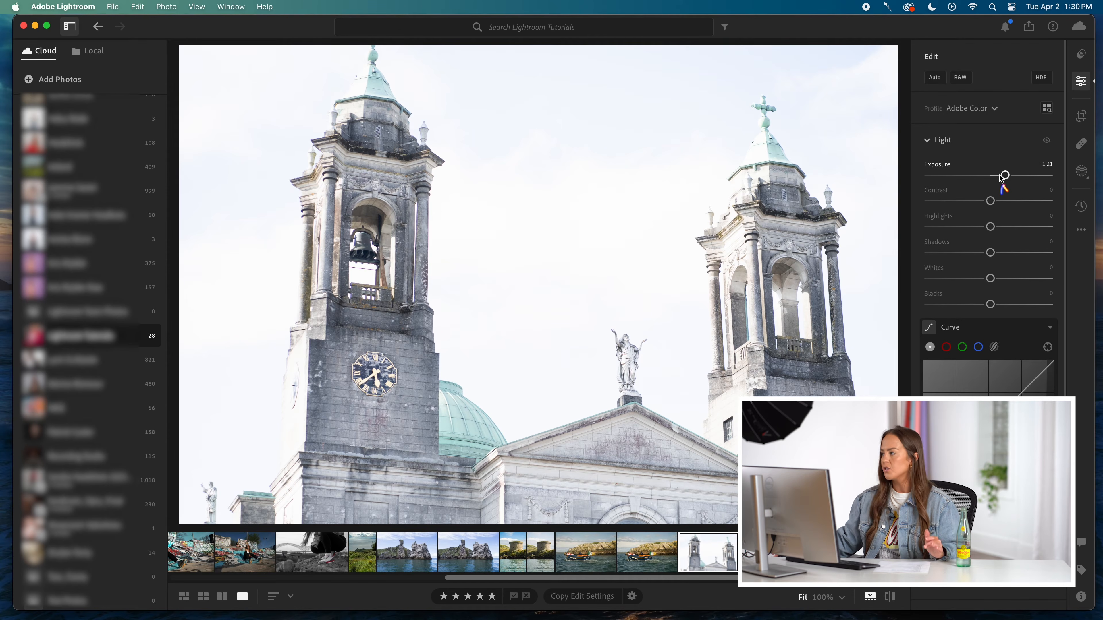
left_click_drag(1005, 175, 993, 175)
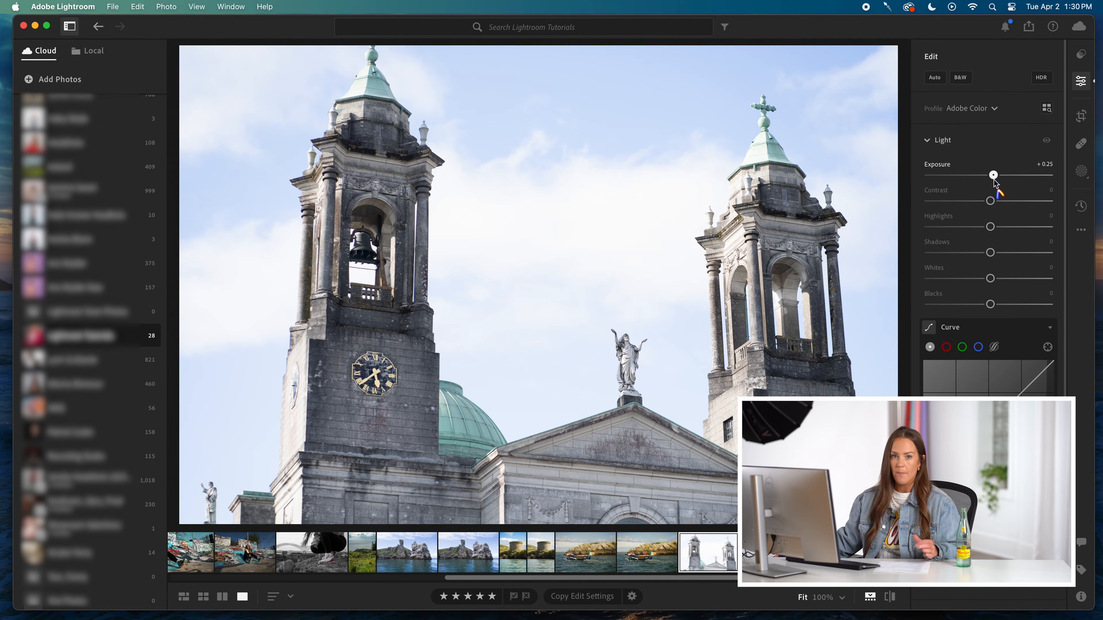
left_click_drag(993, 175, 990, 176)
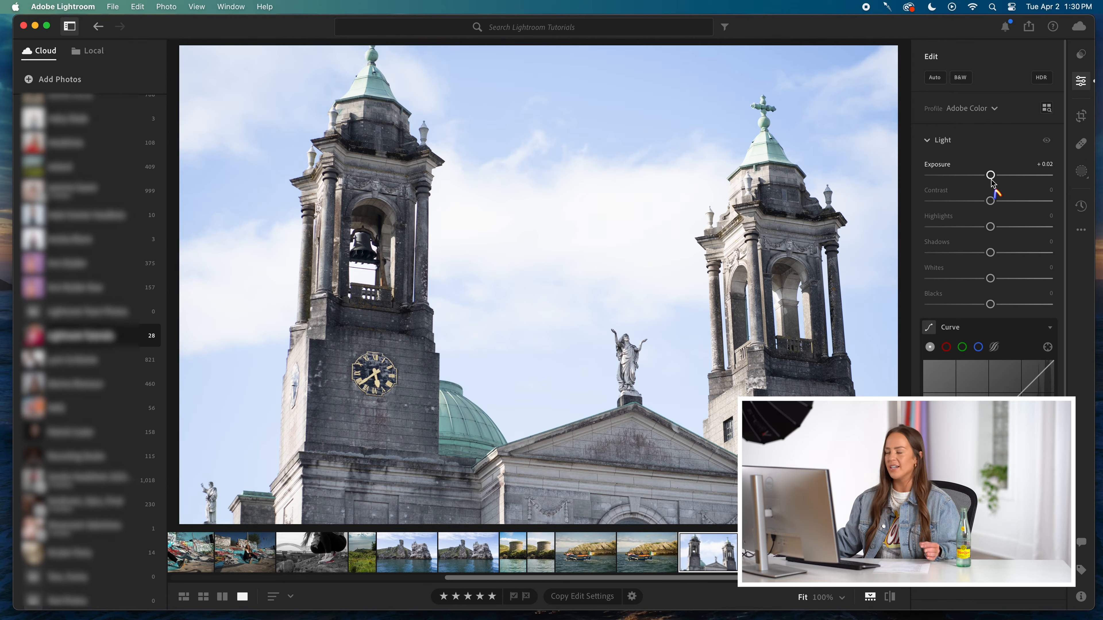
left_click_drag(990, 175, 1075, 176)
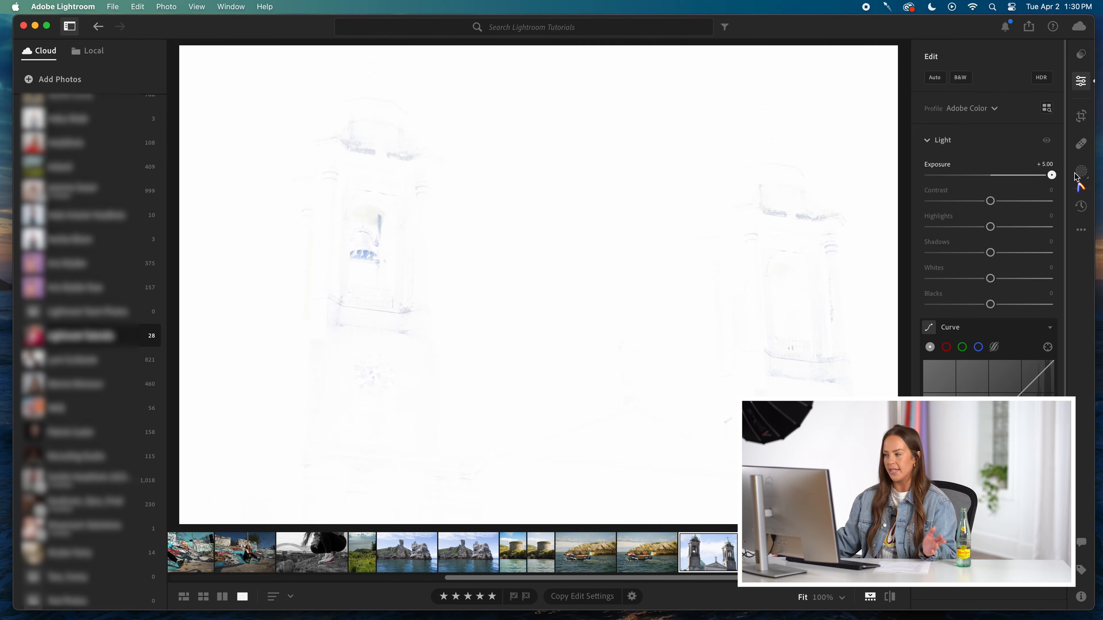
left_click_drag(1076, 176, 989, 177)
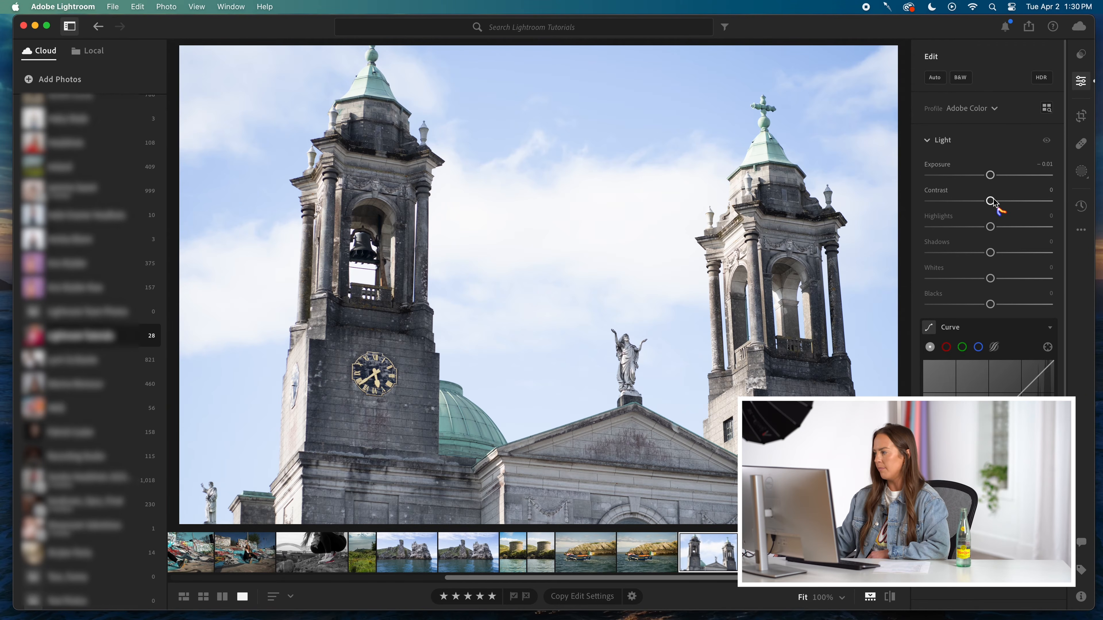
Try the photo's contrast at the +100 and -100 extremes and settle on +1.
left_click_drag(991, 201, 1084, 205)
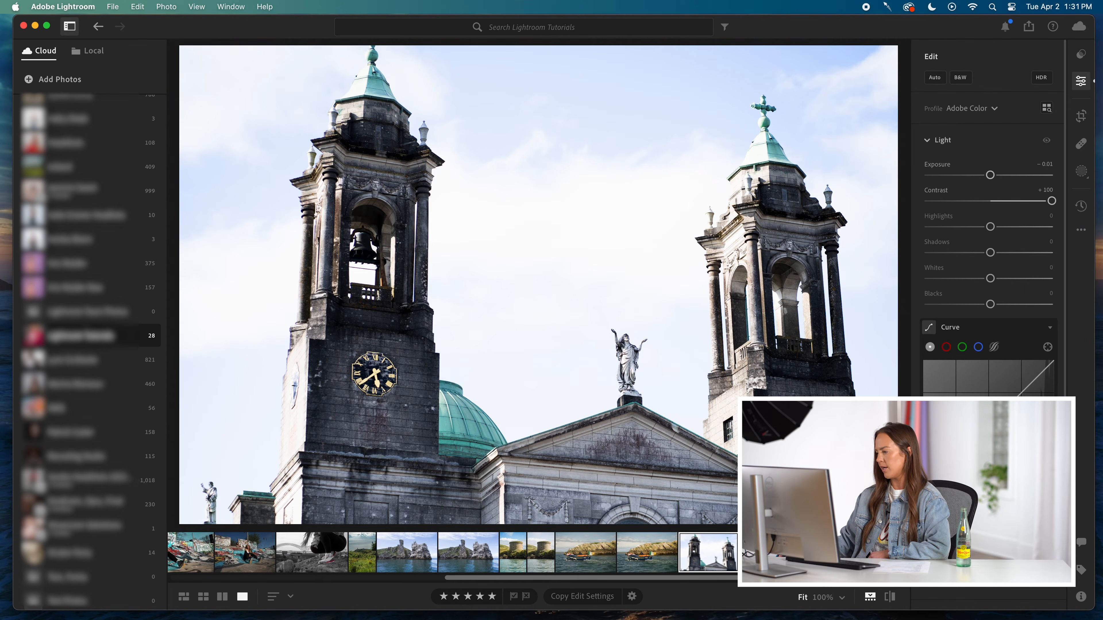
left_click_drag(1051, 201, 988, 209)
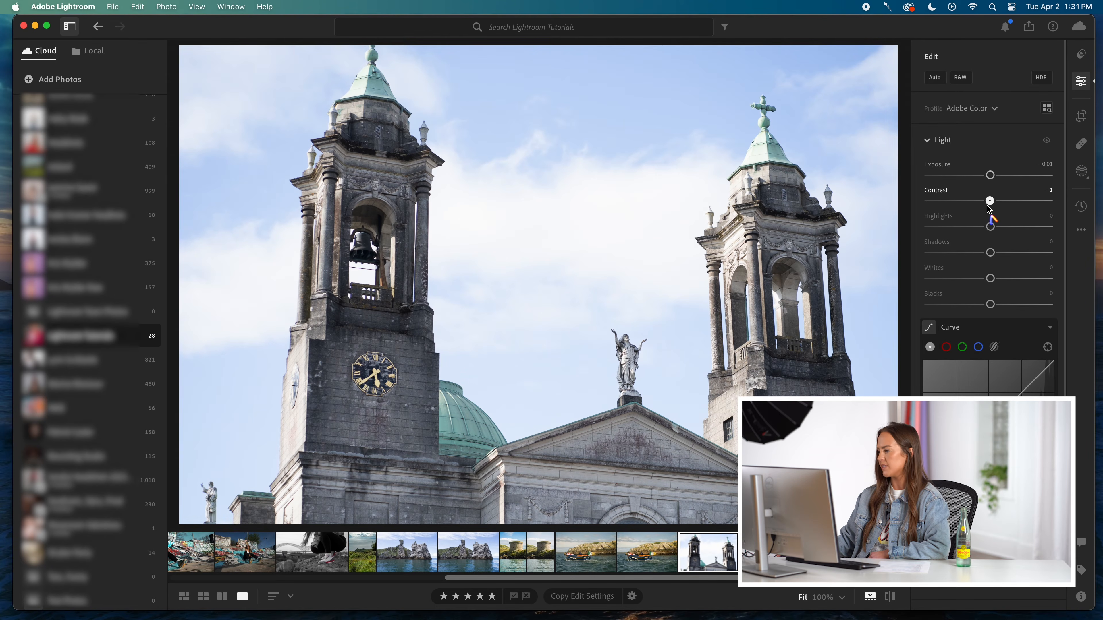
mouse_move(988, 210)
left_mouse_down()
mouse_move(890, 205)
mouse_move(981, 204)
left_mouse_up()
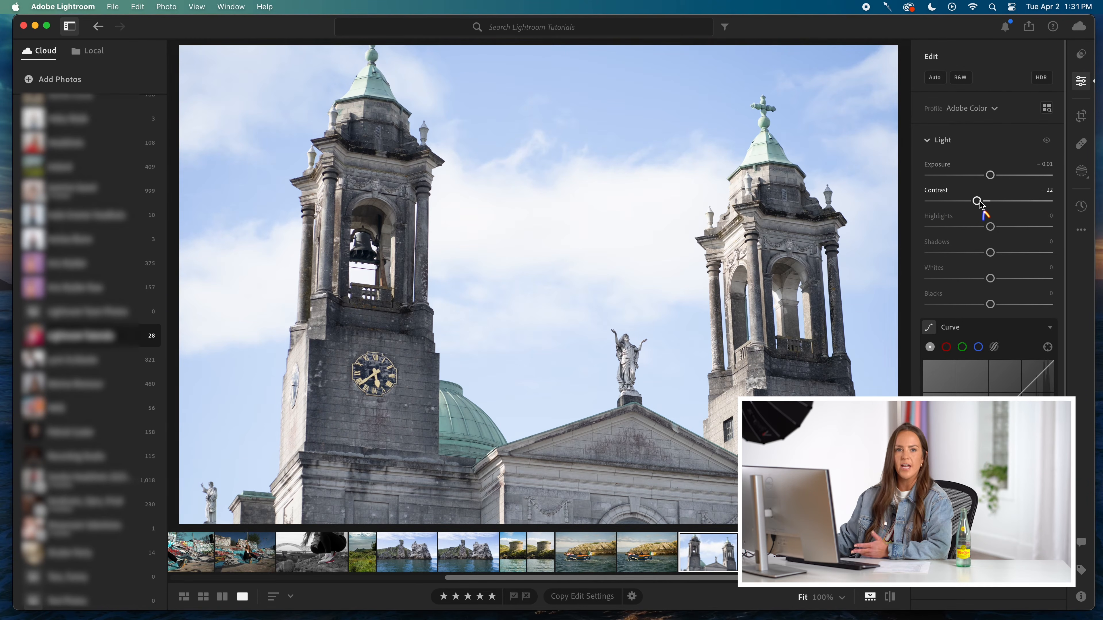
left_click_drag(980, 202, 985, 202)
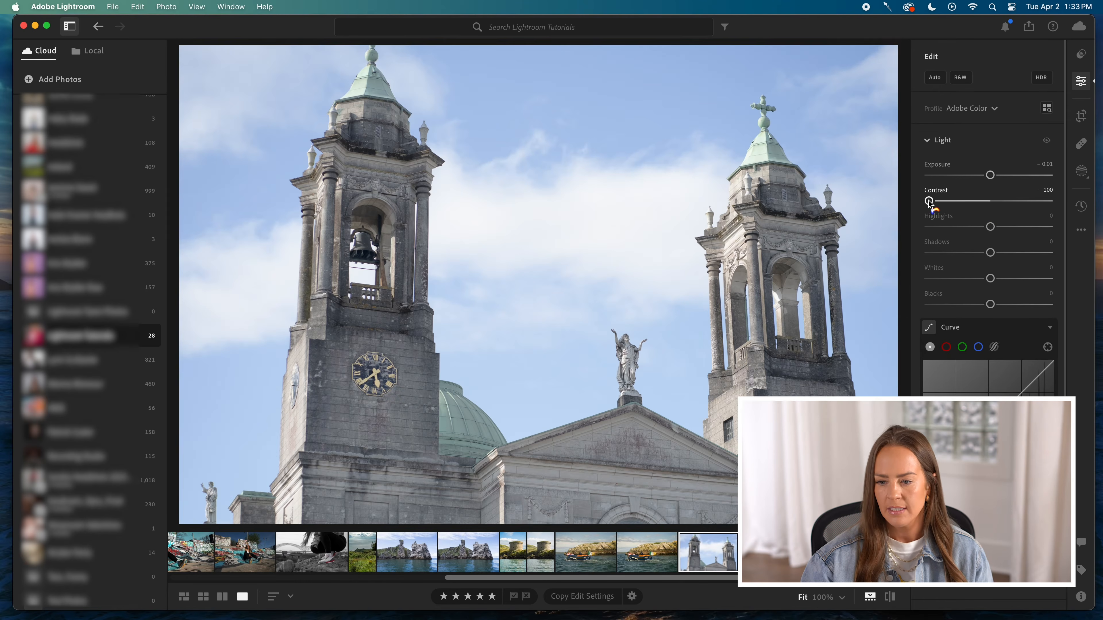
left_click_drag(931, 203, 992, 202)
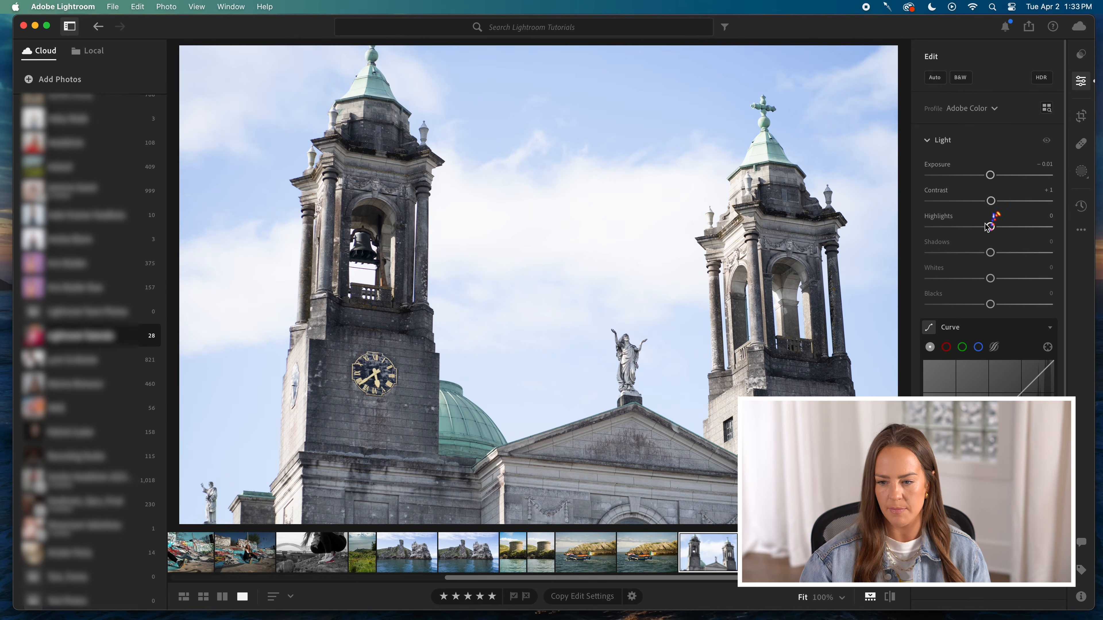
Try the highlights at +100 and -100, and set them to -47 to bring back detail in the clouds.
left_click_drag(992, 228, 1102, 230)
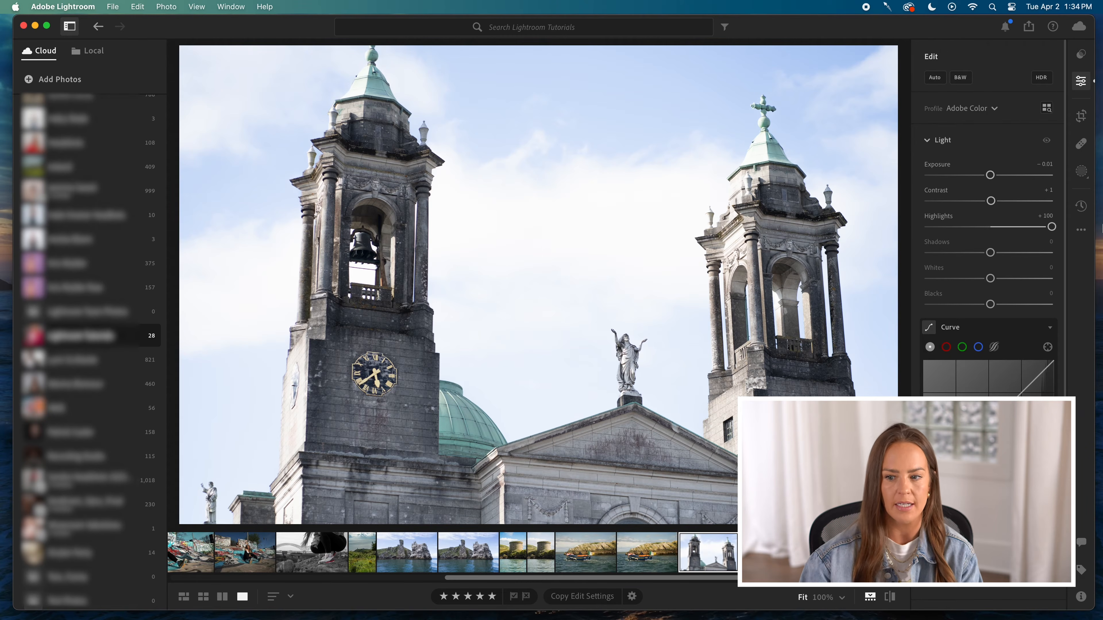
left_click_drag(1051, 226, 883, 240)
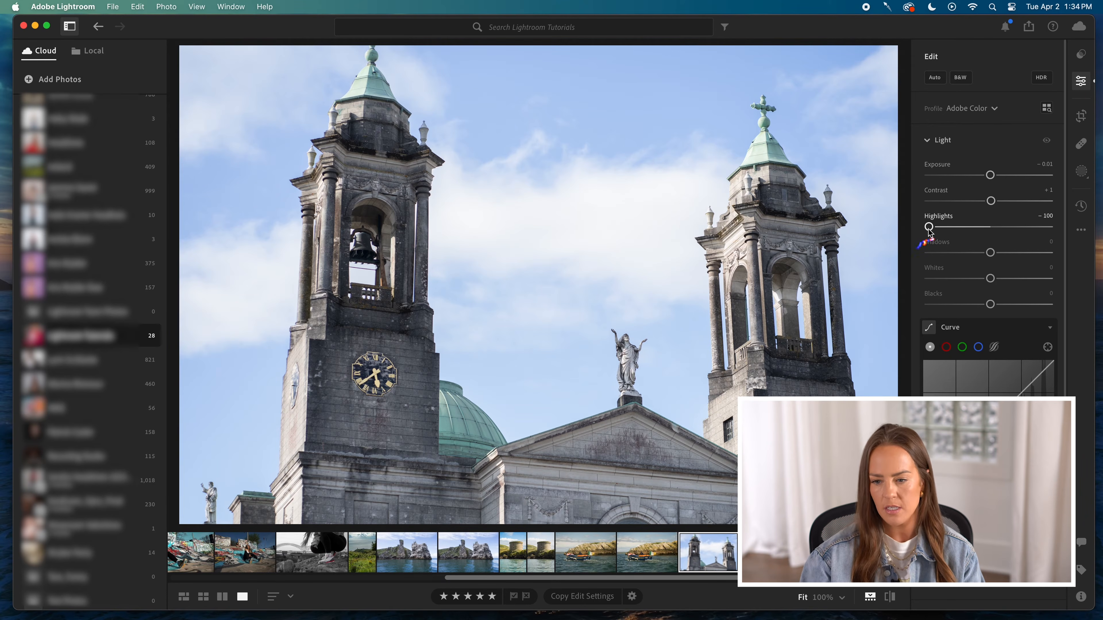
left_click_drag(929, 227, 888, 231)
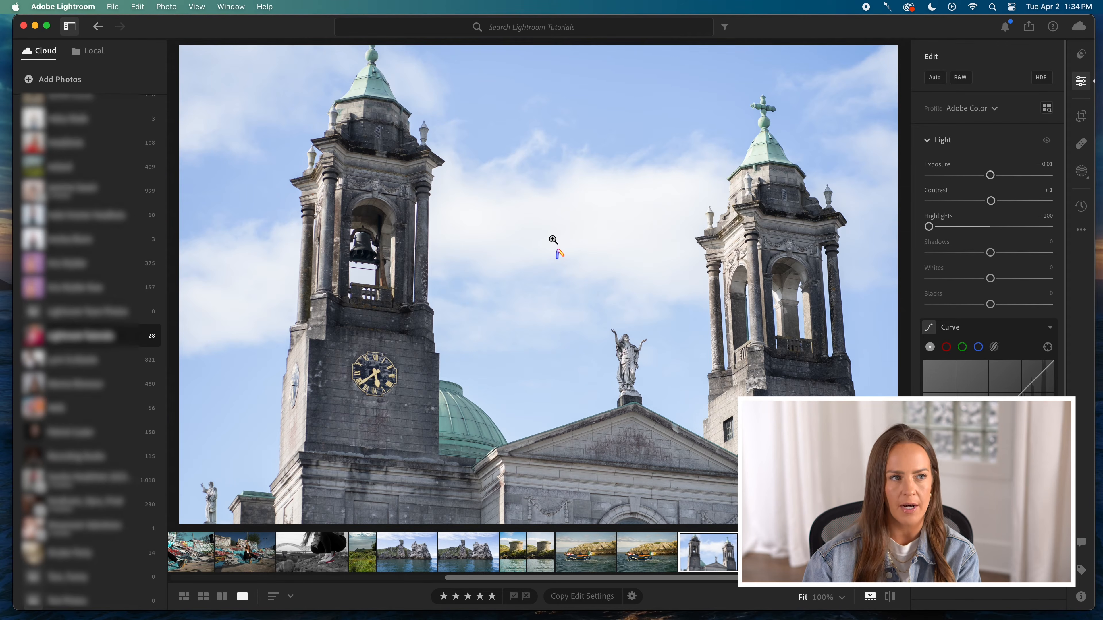
left_click_drag(928, 226, 962, 229)
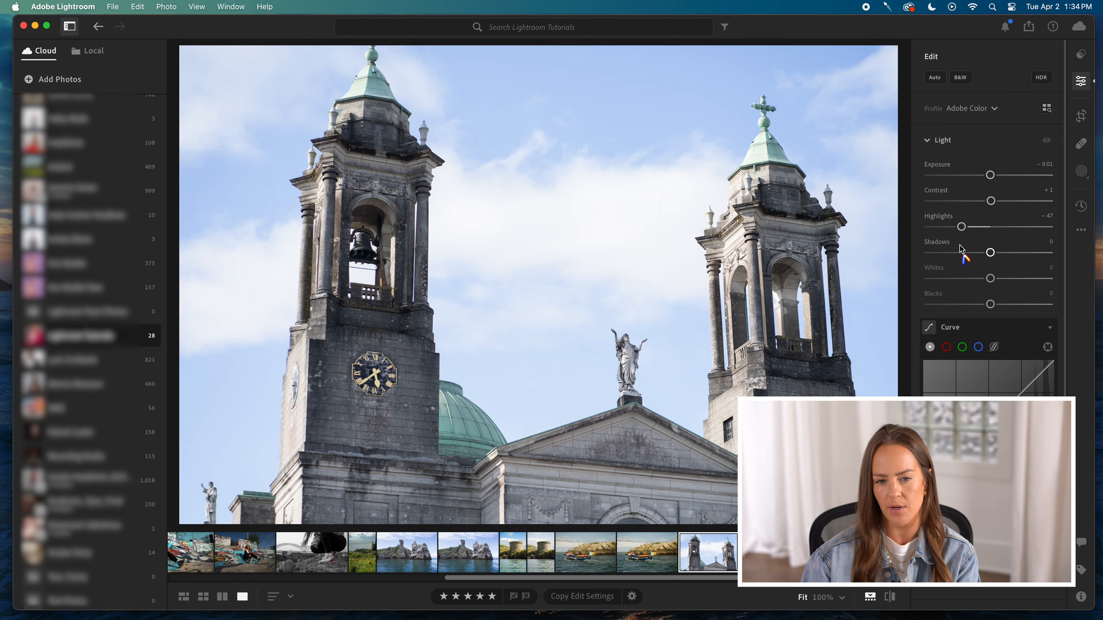
Try the shadows at the +100 and -100 extremes and return them to 0.
scroll(961, 241, "down", 5)
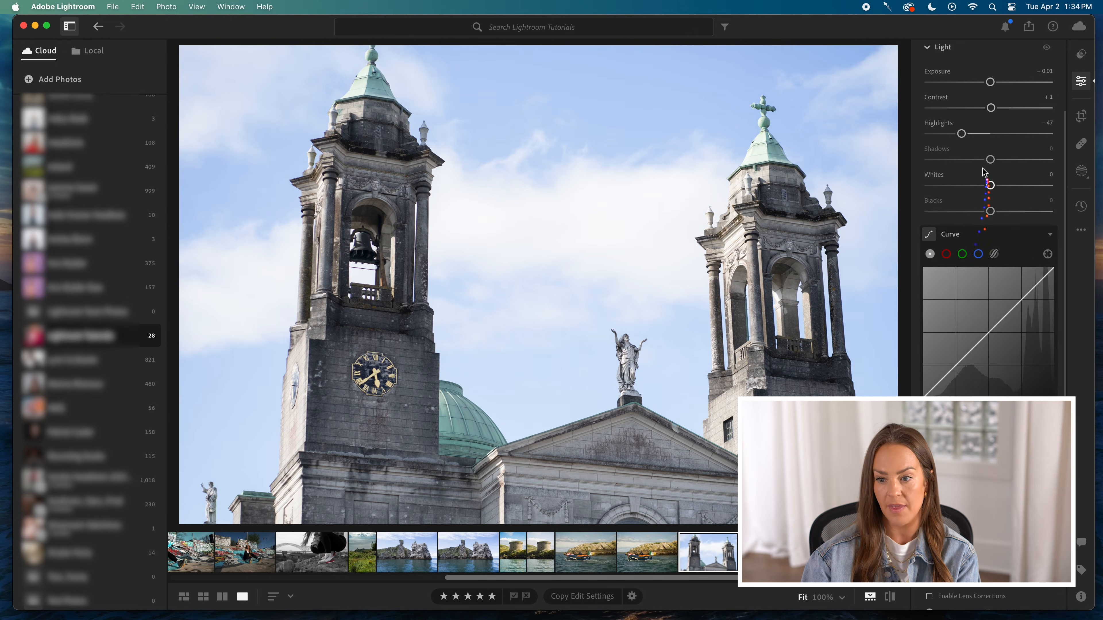
mouse_move(990, 160)
left_mouse_down()
mouse_move(980, 159)
mouse_move(1060, 163)
mouse_move(951, 167)
mouse_move(994, 177)
mouse_move(1046, 159)
mouse_move(1056, 169)
mouse_move(929, 172)
mouse_move(994, 176)
left_mouse_up()
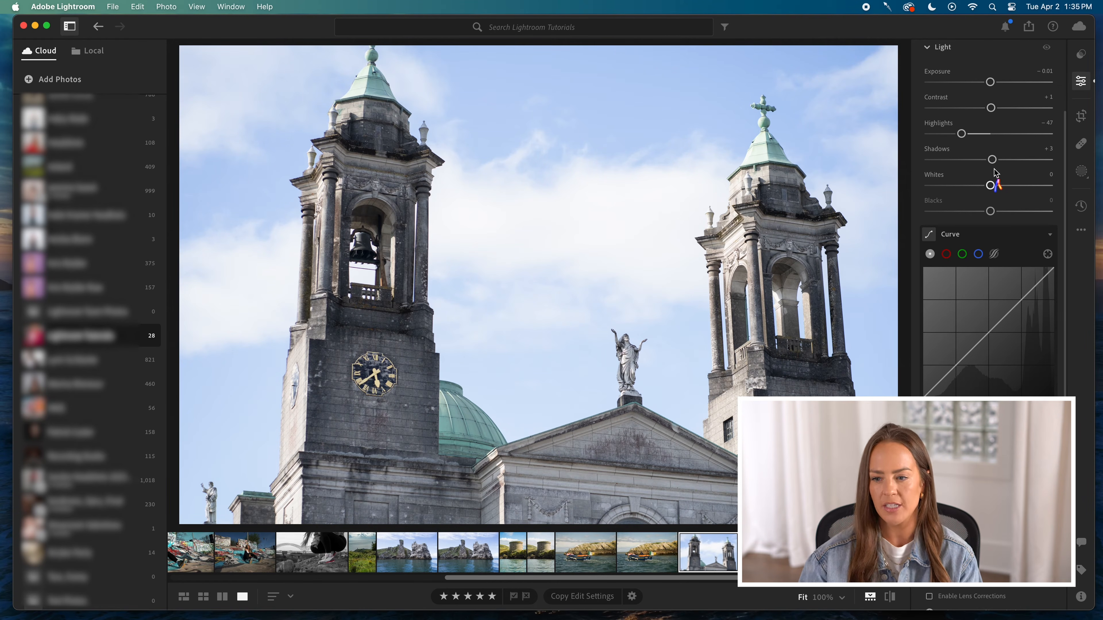
left_click_drag(992, 160, 1088, 167)
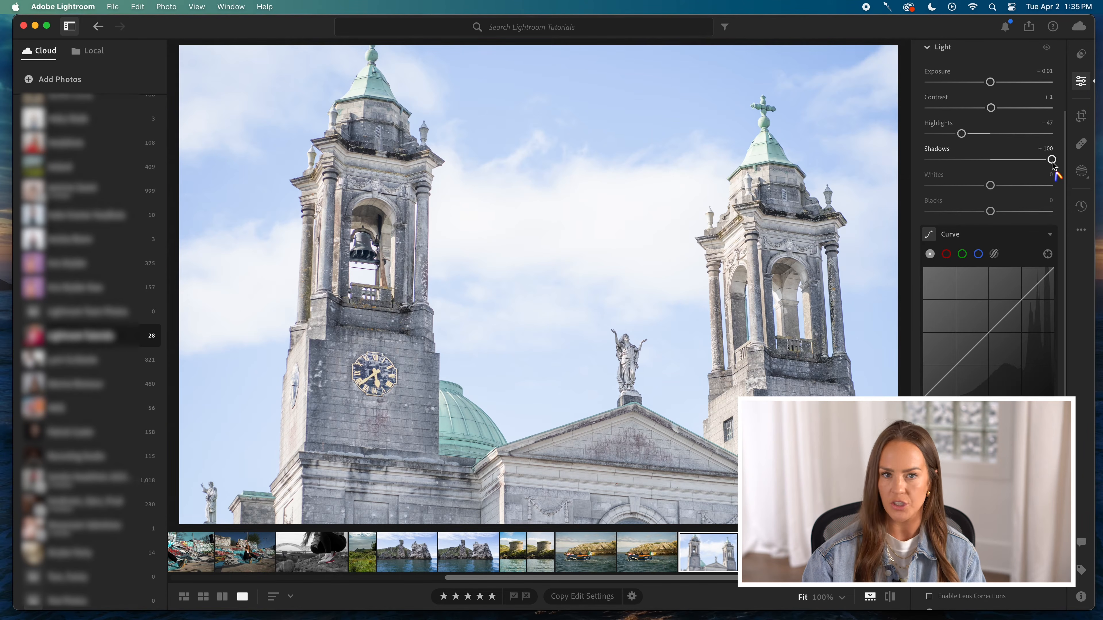
left_click_drag(1052, 164, 995, 169)
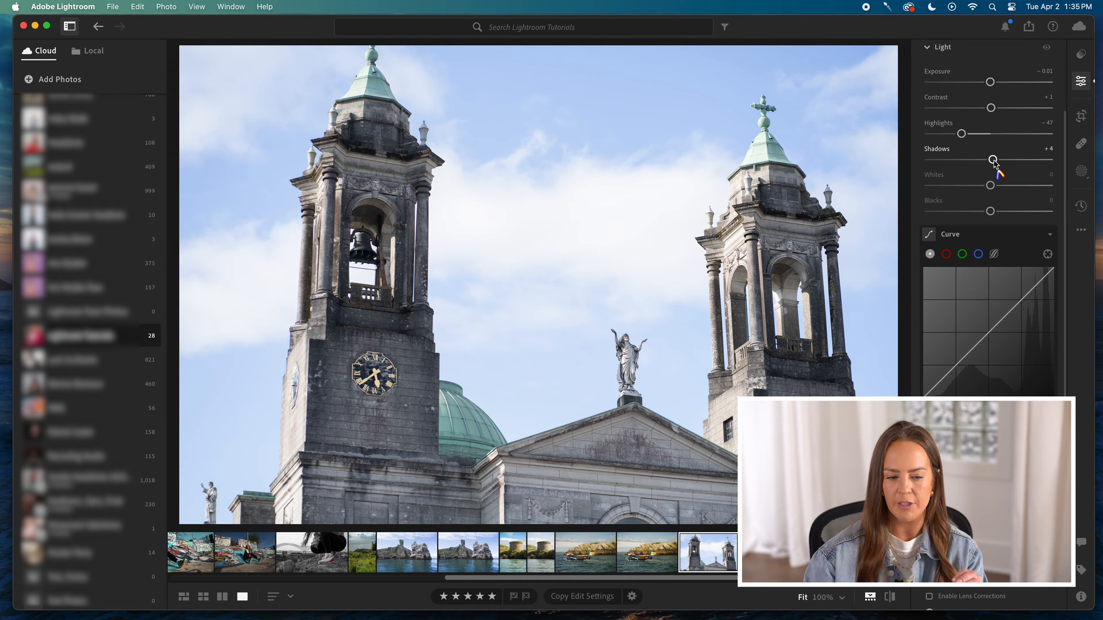
left_click_drag(993, 160, 908, 165)
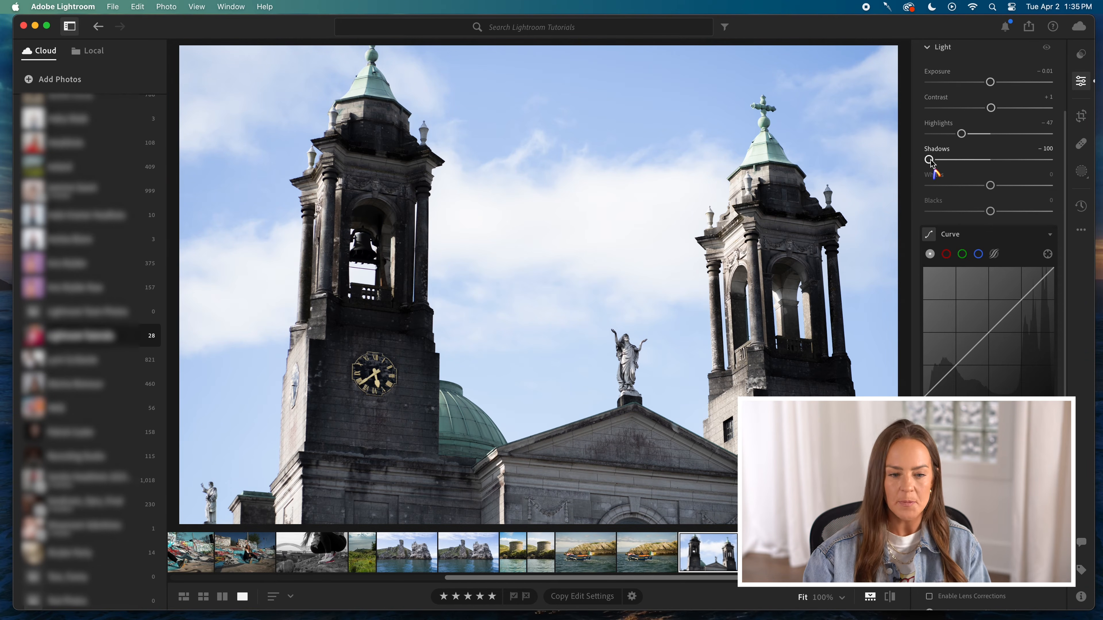
left_click_drag(935, 159, 984, 160)
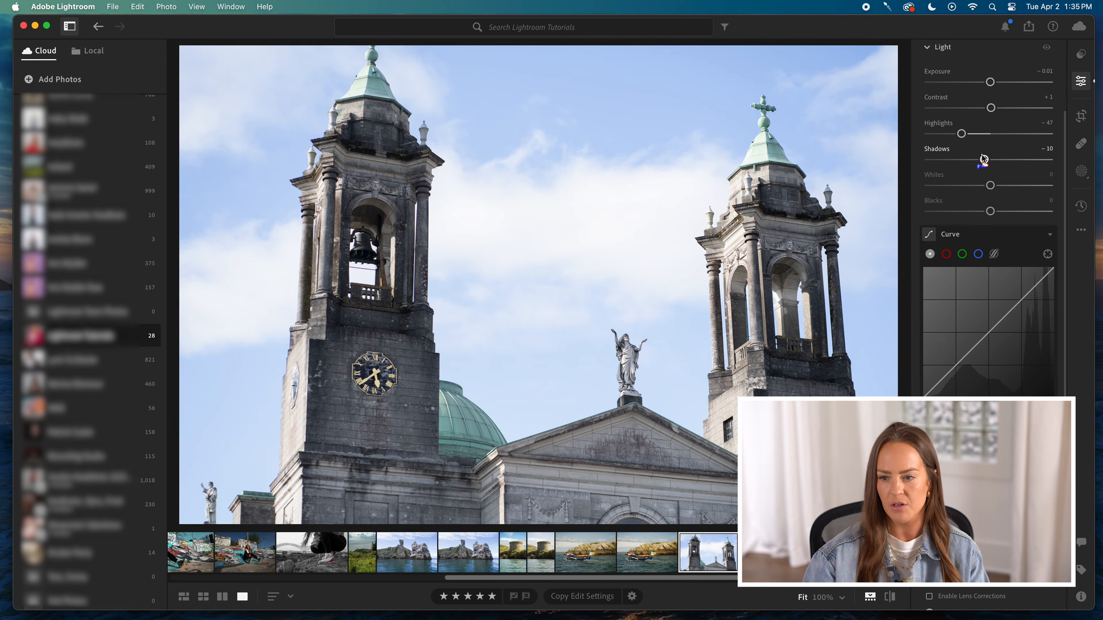
left_click_drag(984, 160, 929, 160)
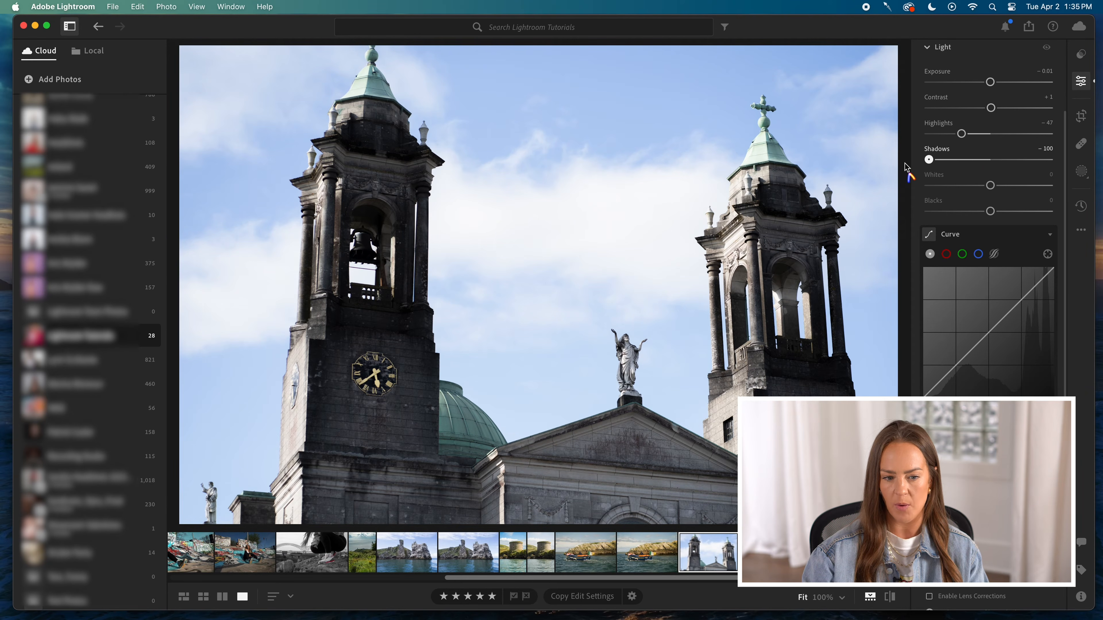
left_click_drag(928, 160, 1077, 163)
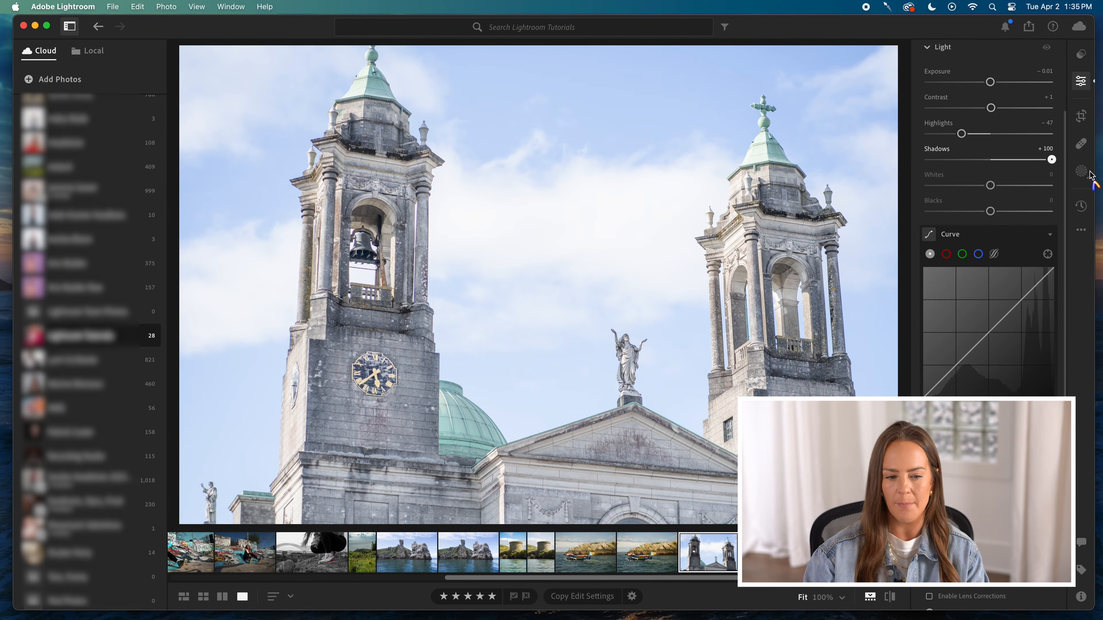
left_click_drag(1051, 160, 990, 175)
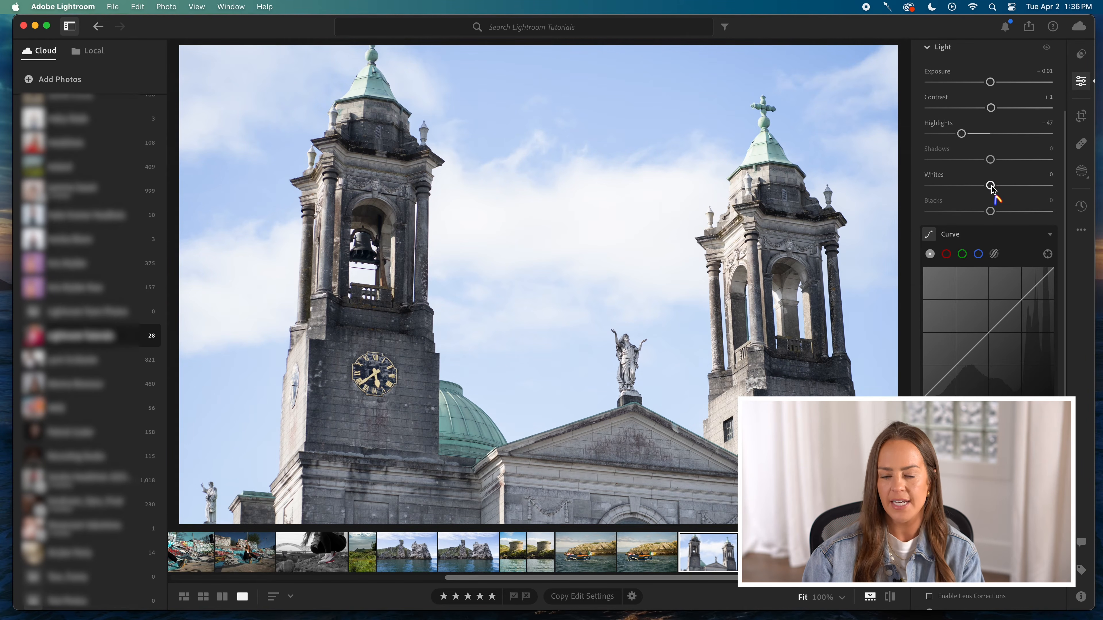
Try the whites at +100 and +28, and settle on +3.
left_click_drag(992, 187, 1089, 185)
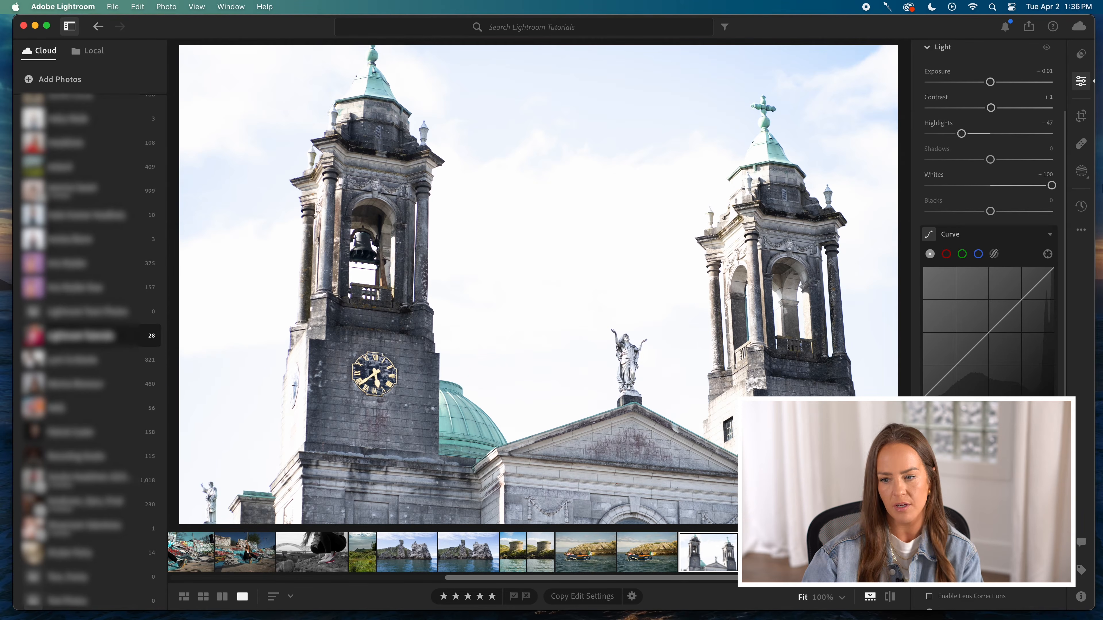
left_click_drag(1053, 185, 1004, 195)
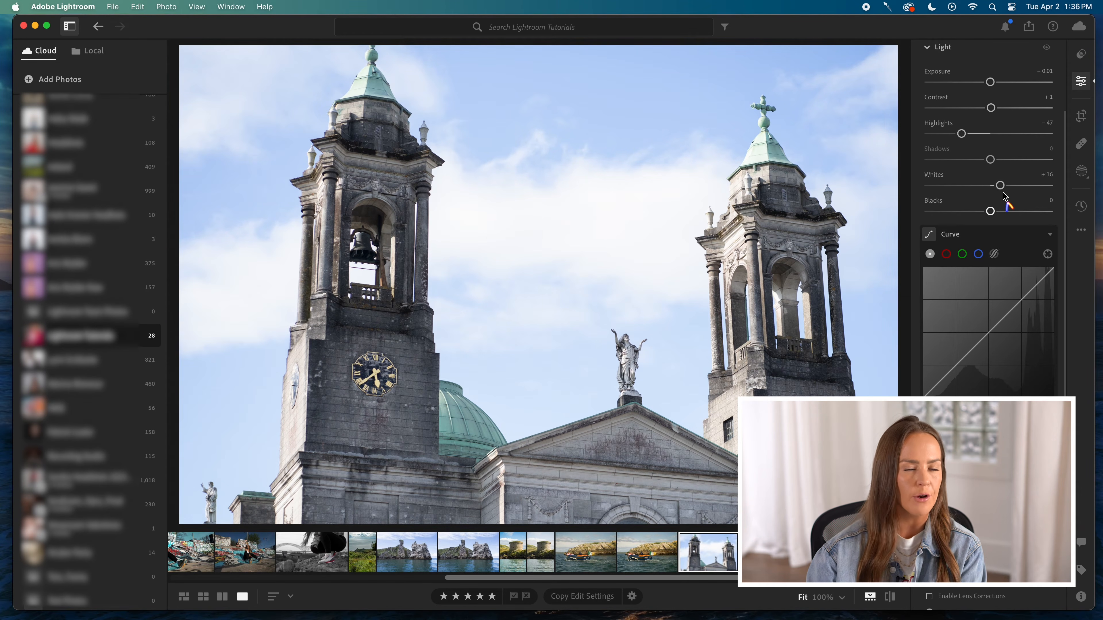
left_click_drag(1004, 197, 1006, 187)
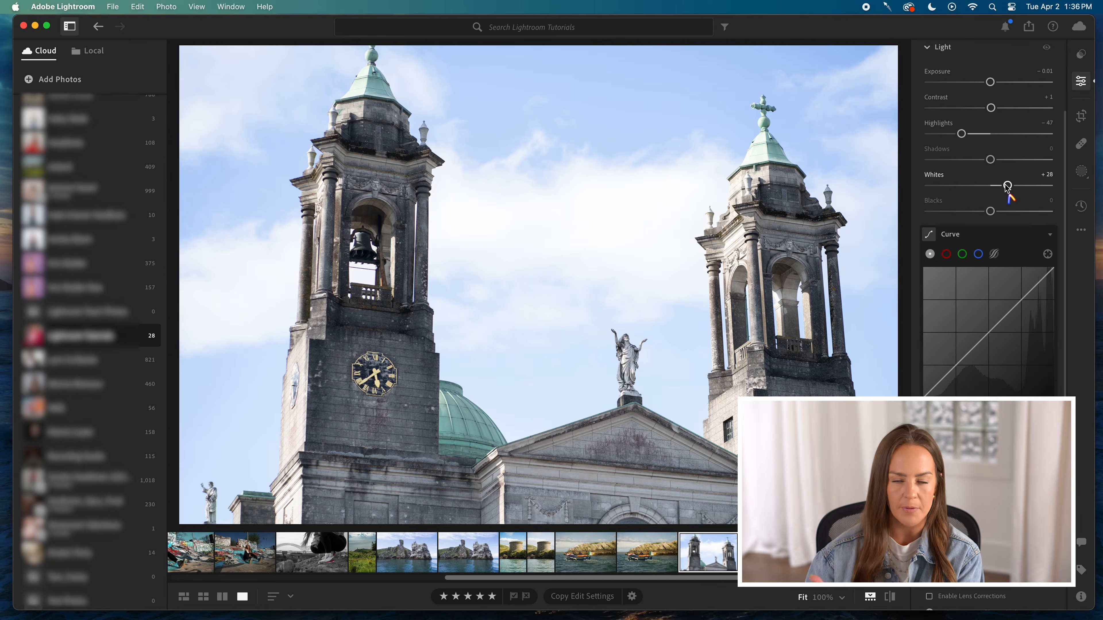
left_click_drag(1006, 187, 992, 188)
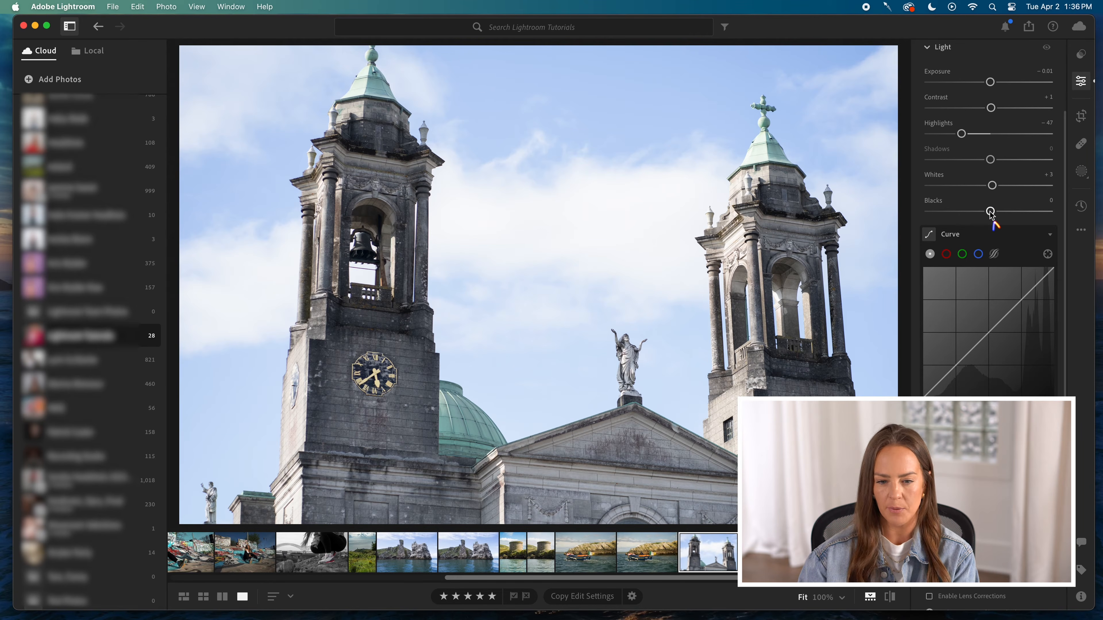
Try the church photo's blacks at the +100 and -100 extremes and settle on +3, with the shadows at -2.
mouse_move(1005, 214)
left_mouse_down()
mouse_move(1051, 212)
mouse_move(995, 222)
mouse_move(1081, 221)
mouse_move(993, 212)
left_mouse_up()
mouse_move(990, 159)
left_mouse_down()
mouse_move(1060, 158)
mouse_move(991, 160)
left_mouse_up()
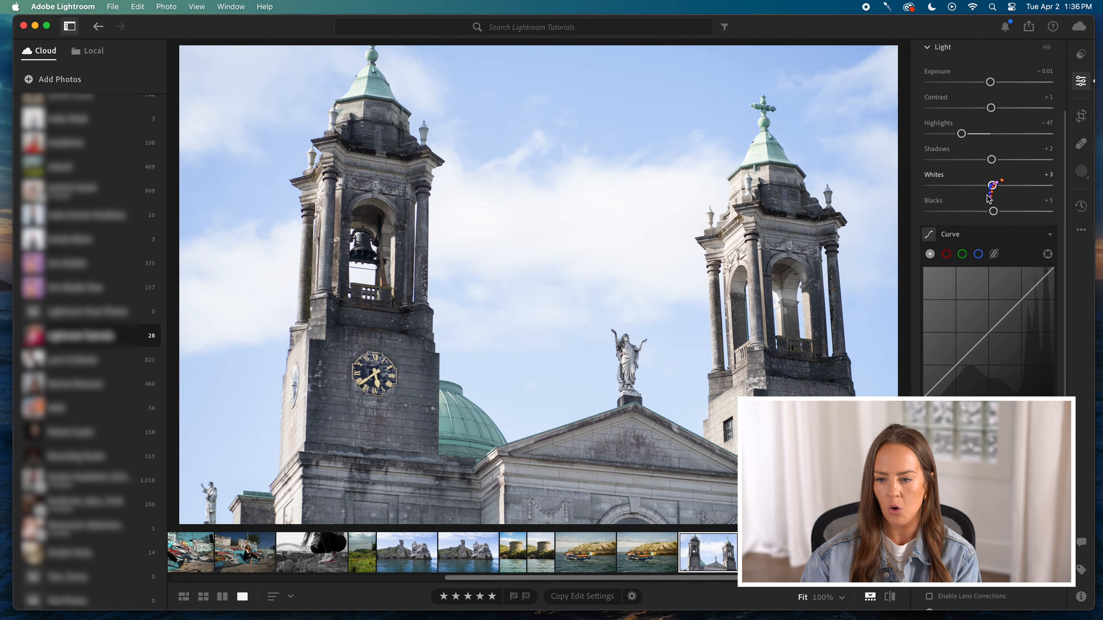
mouse_move(993, 211)
left_mouse_down()
mouse_move(1094, 222)
mouse_move(996, 217)
left_mouse_up()
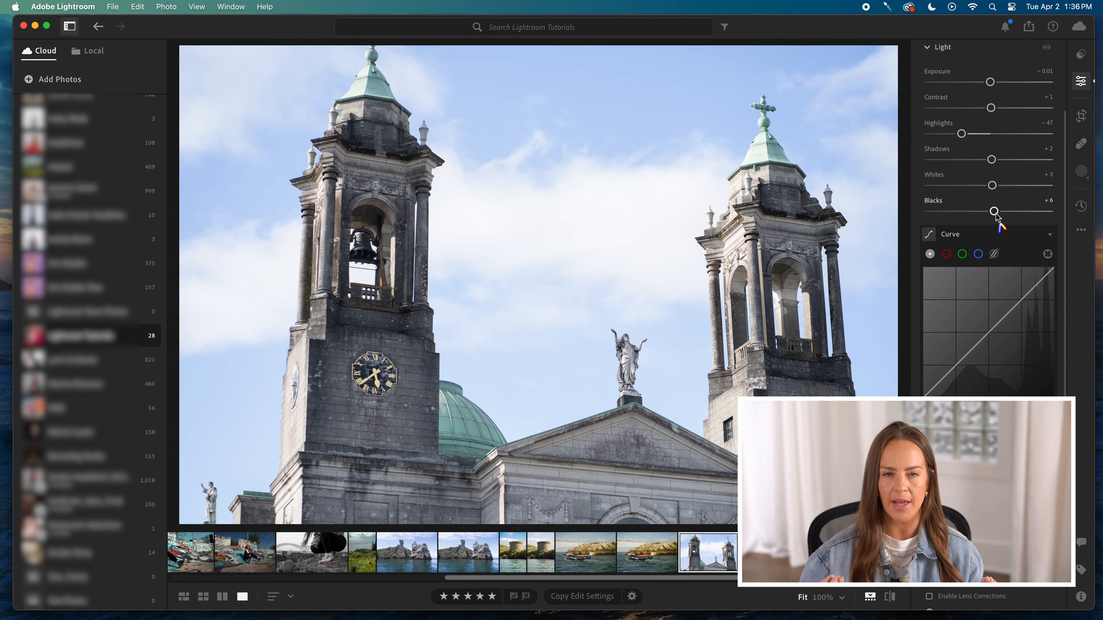
left_click_drag(995, 216, 1074, 217)
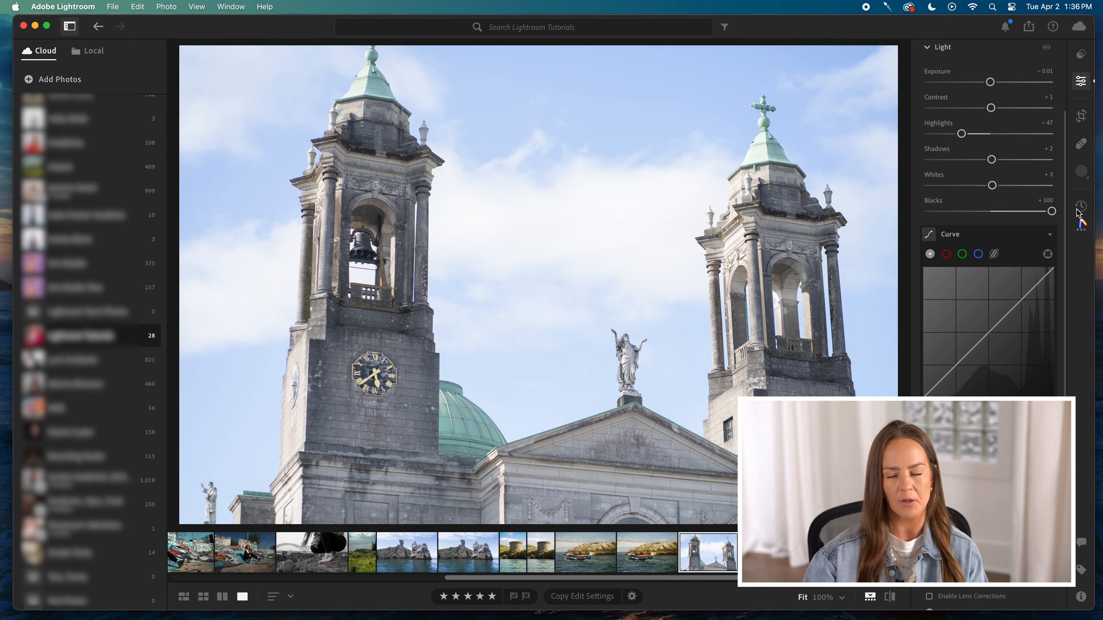
left_click_drag(1050, 213, 930, 214)
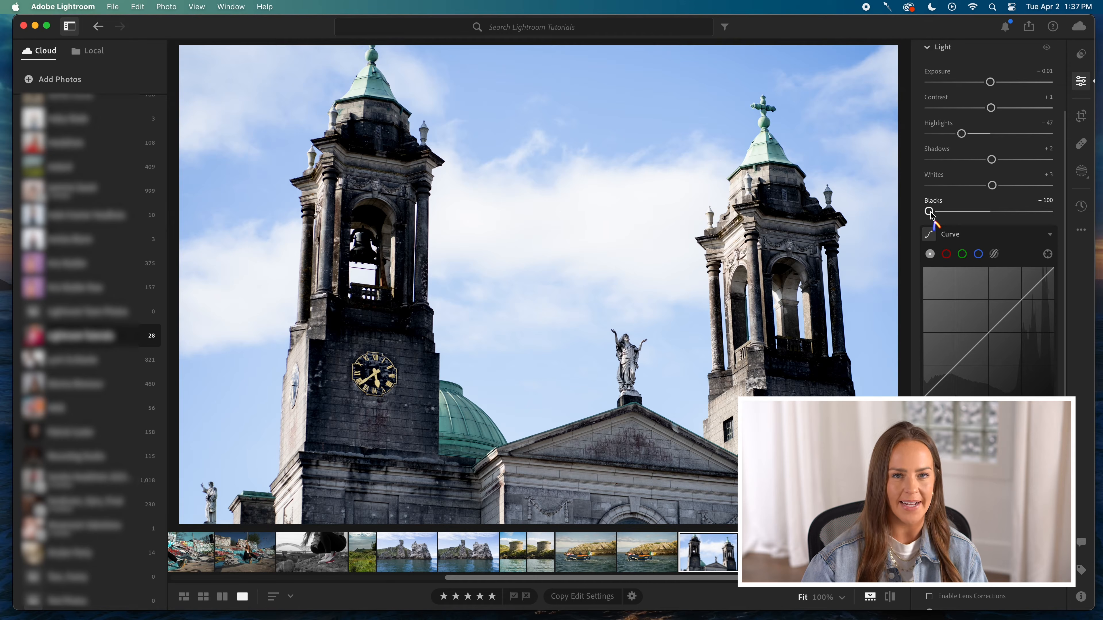
mouse_move(991, 159)
left_mouse_down()
mouse_move(921, 167)
mouse_move(989, 165)
left_mouse_up()
left_click_drag(933, 212, 996, 215)
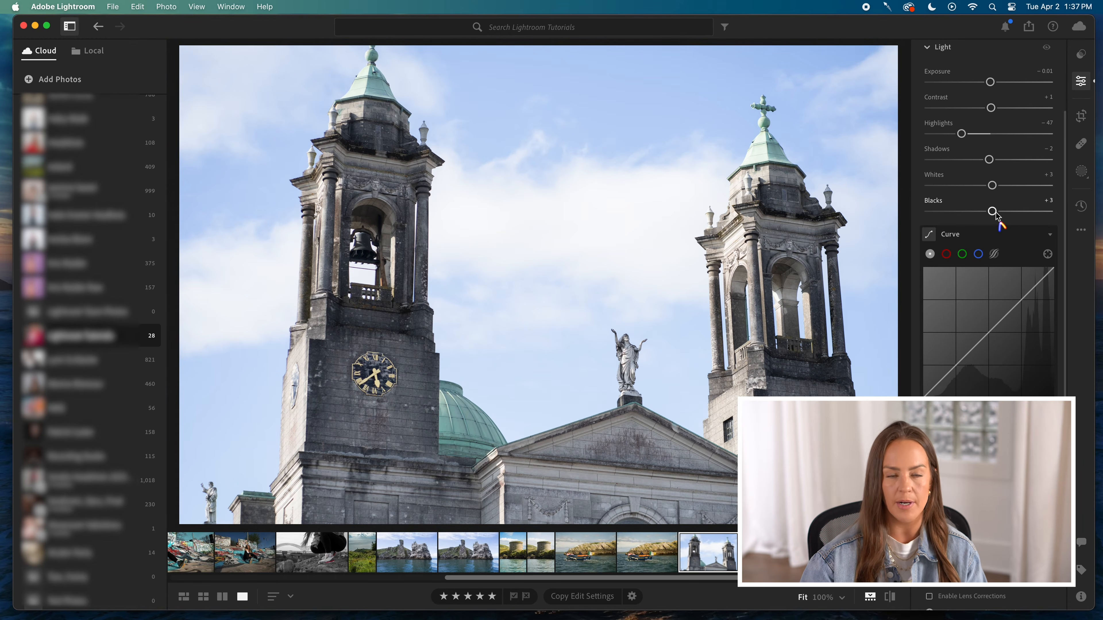
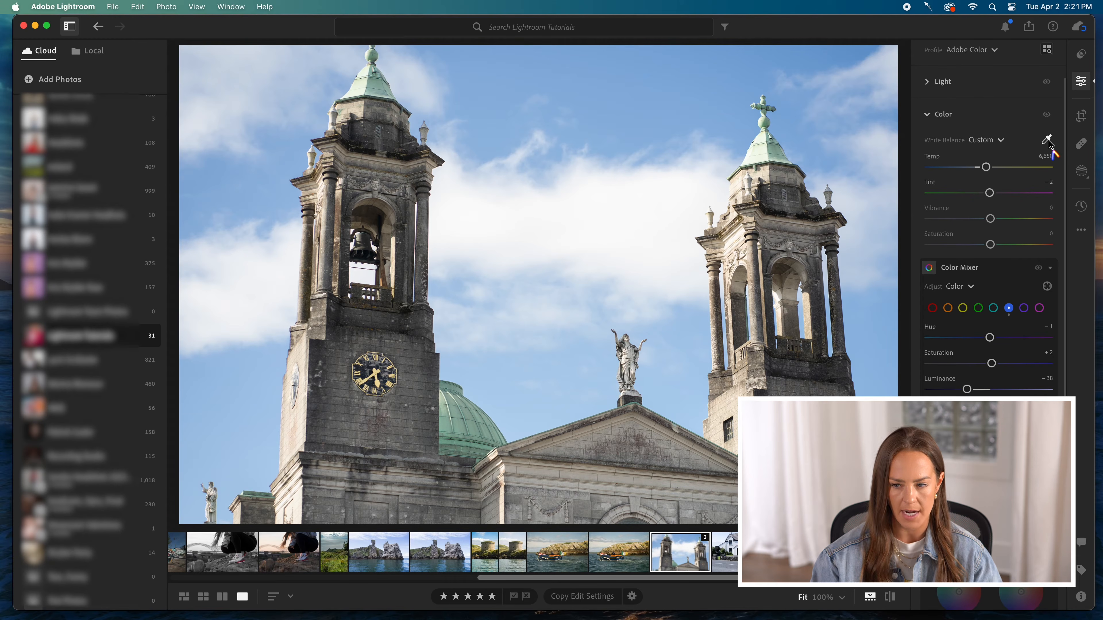
Try the As Shot and Auto white balance presets on the church photo.
left_click(1000, 141)
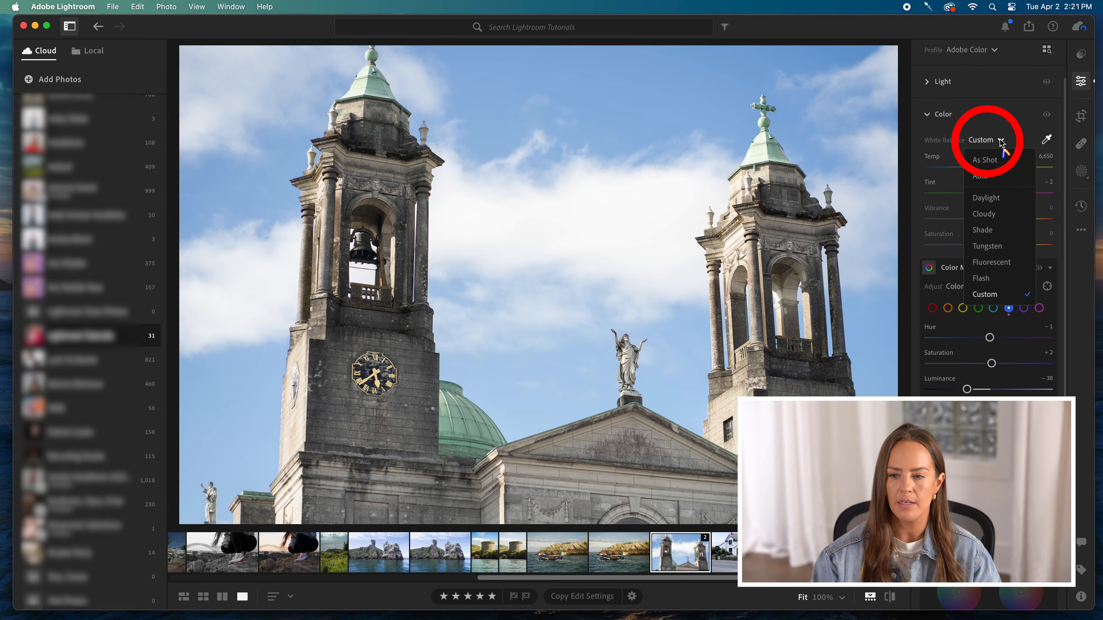
left_click(997, 160)
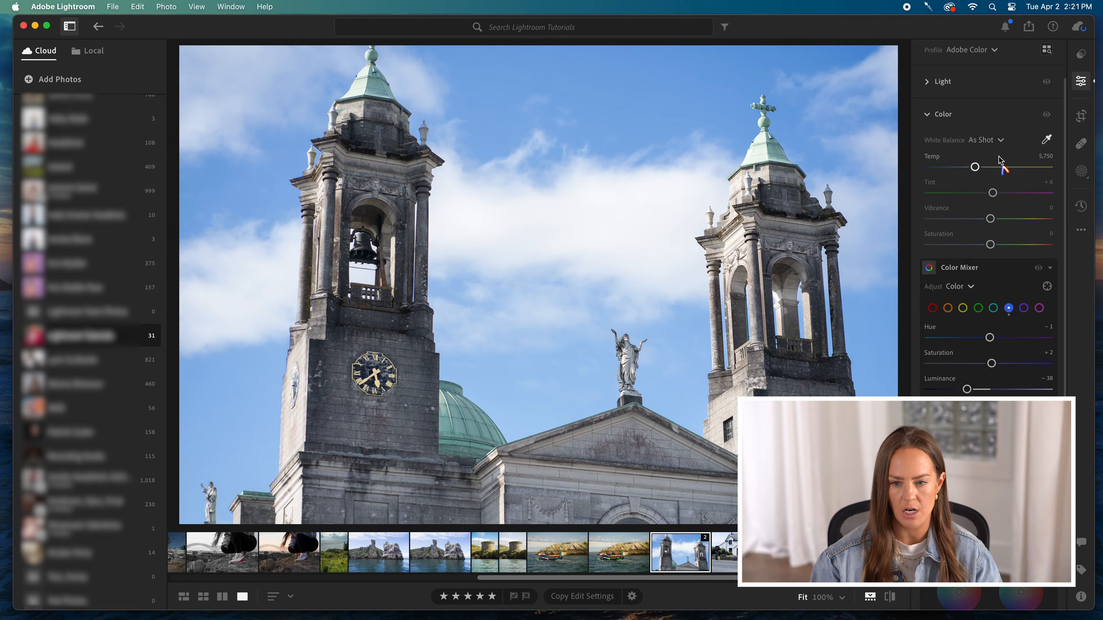
left_click(1001, 142)
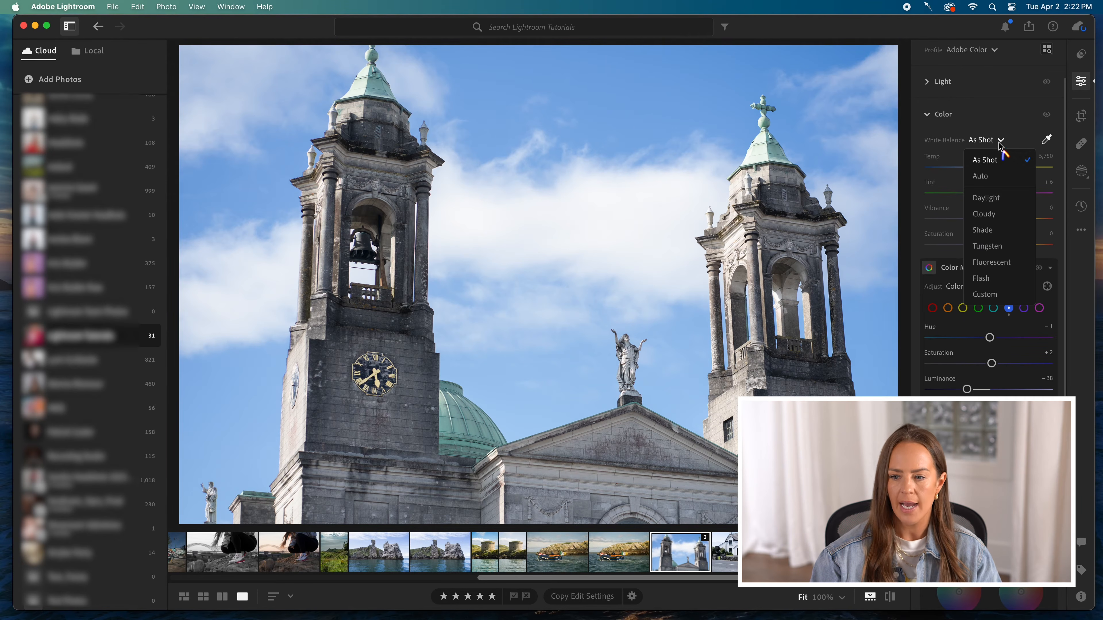
left_click(982, 177)
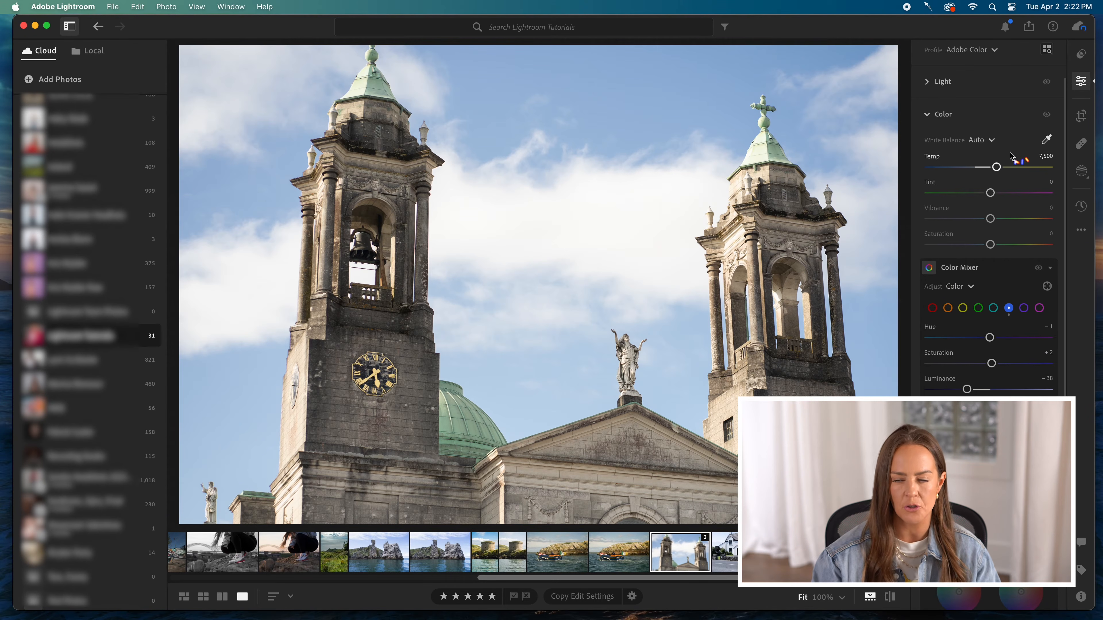
left_click(994, 143)
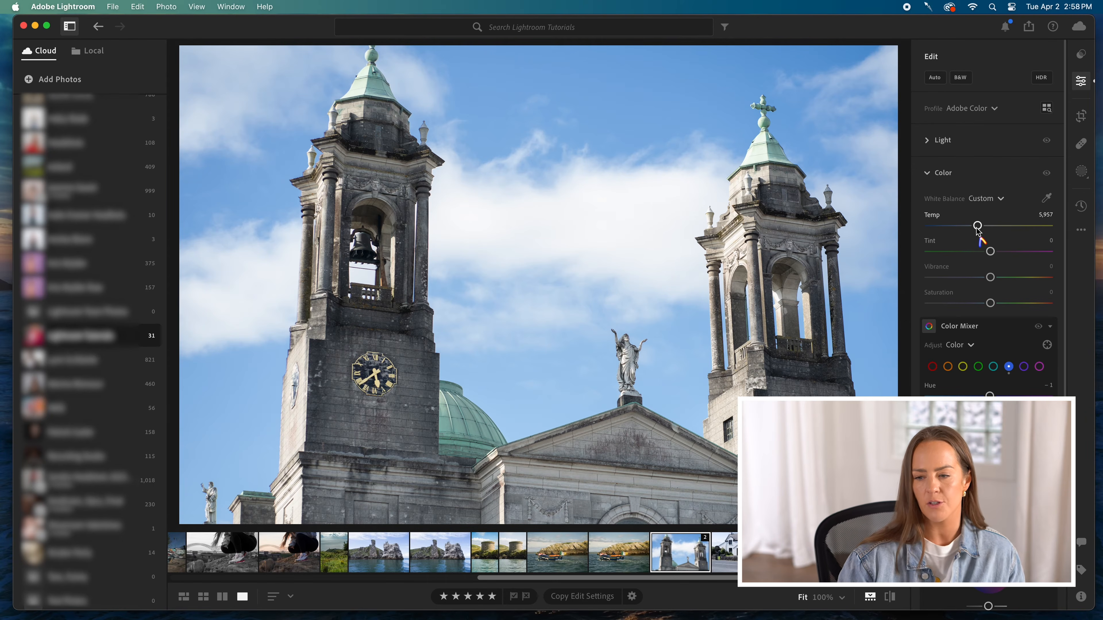
Warm the church photo's temperature to 11,105, bring it back to 6,992, and set the tint to +4.
left_click_drag(977, 226, 1020, 236)
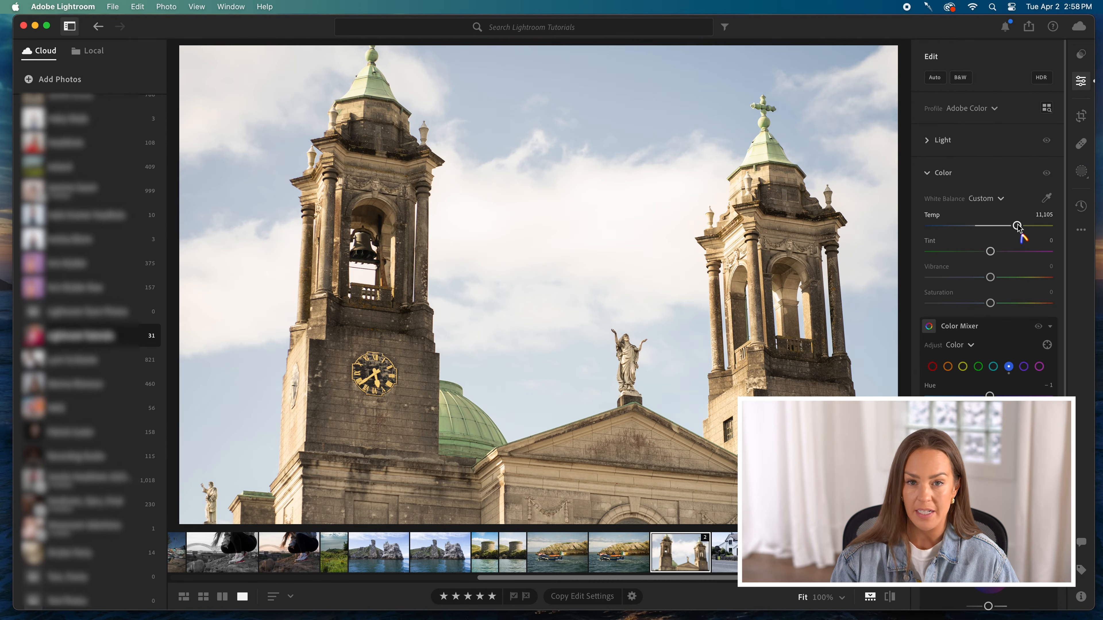
left_click_drag(1017, 227, 989, 228)
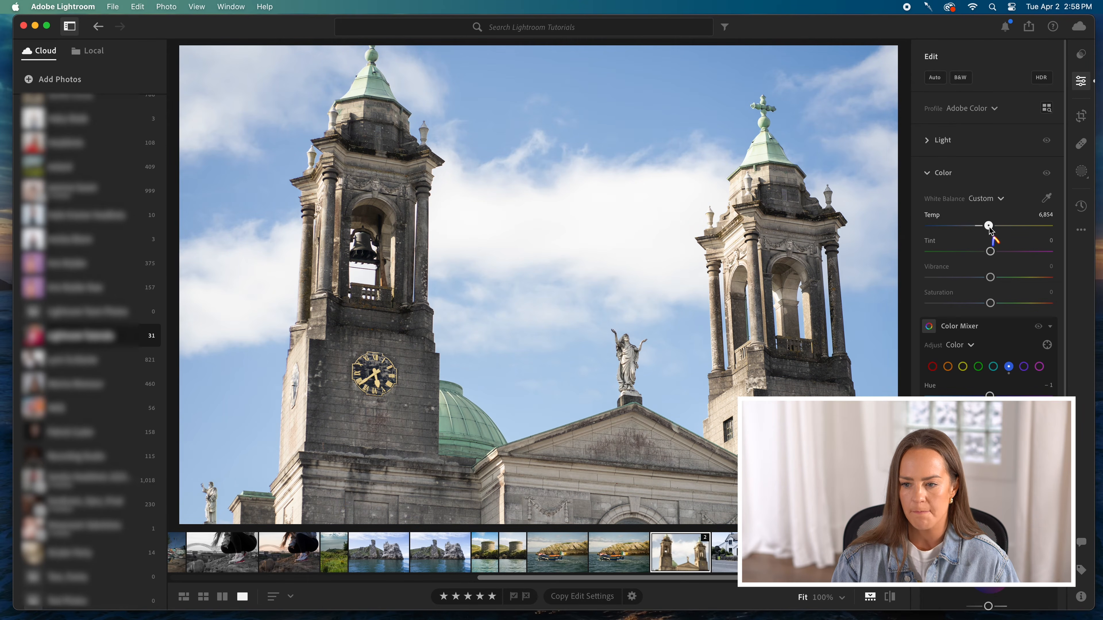
left_click_drag(990, 229, 993, 230)
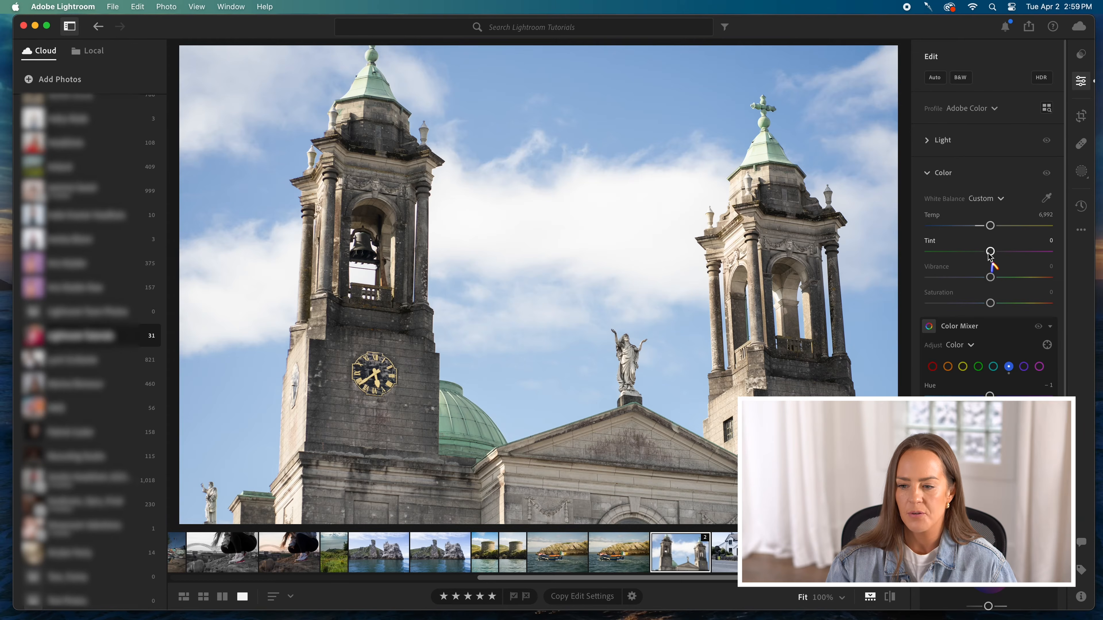
mouse_move(990, 251)
left_mouse_down()
mouse_move(1063, 256)
mouse_move(873, 247)
mouse_move(1067, 259)
mouse_move(943, 249)
mouse_move(993, 256)
left_mouse_up()
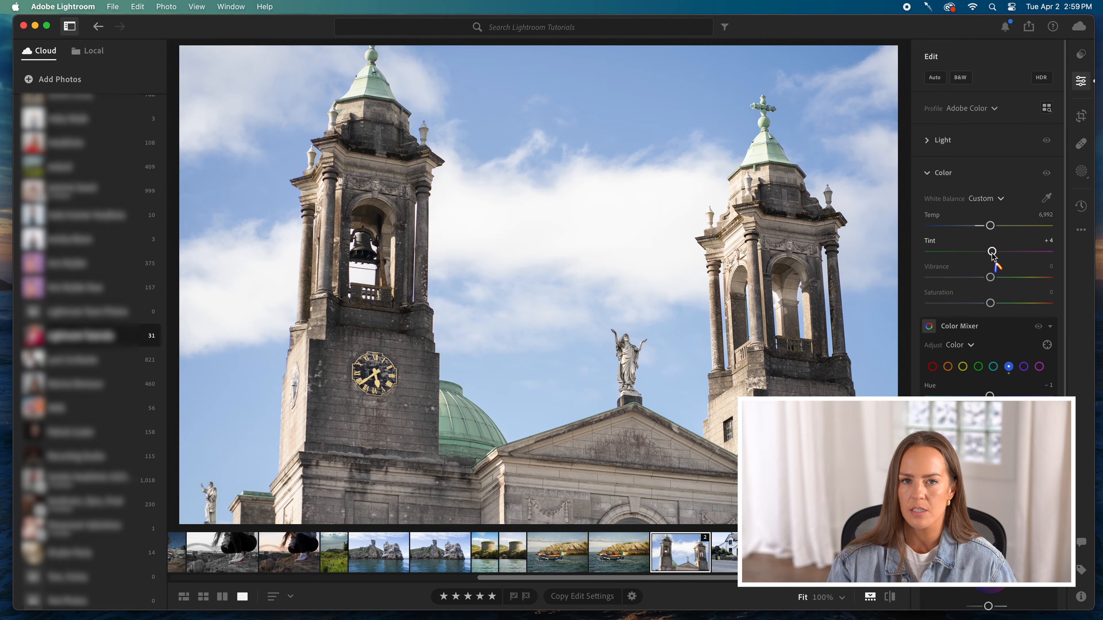
left_click_drag(993, 256, 993, 257)
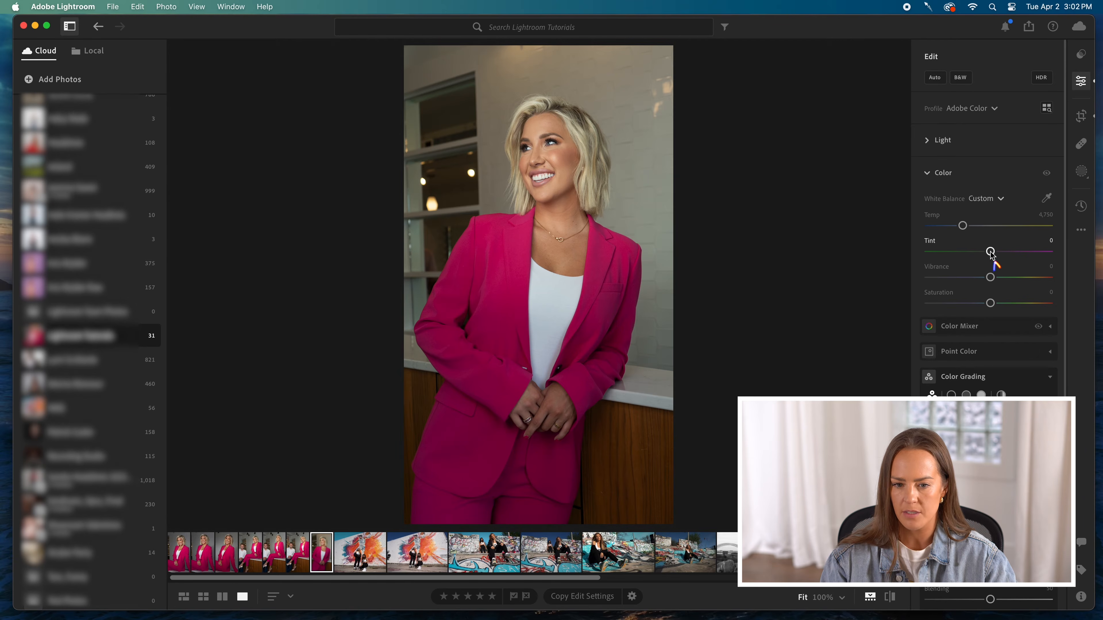
Set the tint of the pink suit portrait to +15 and compare the photo with the Color adjustments off and on.
left_click_drag(991, 255, 997, 254)
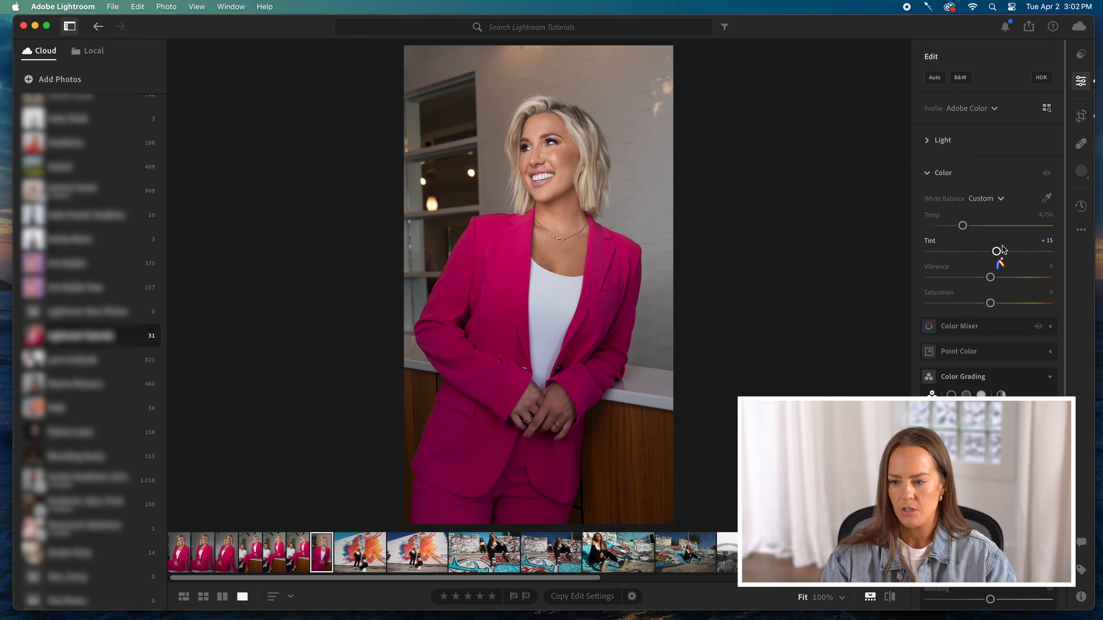
left_click(1046, 172)
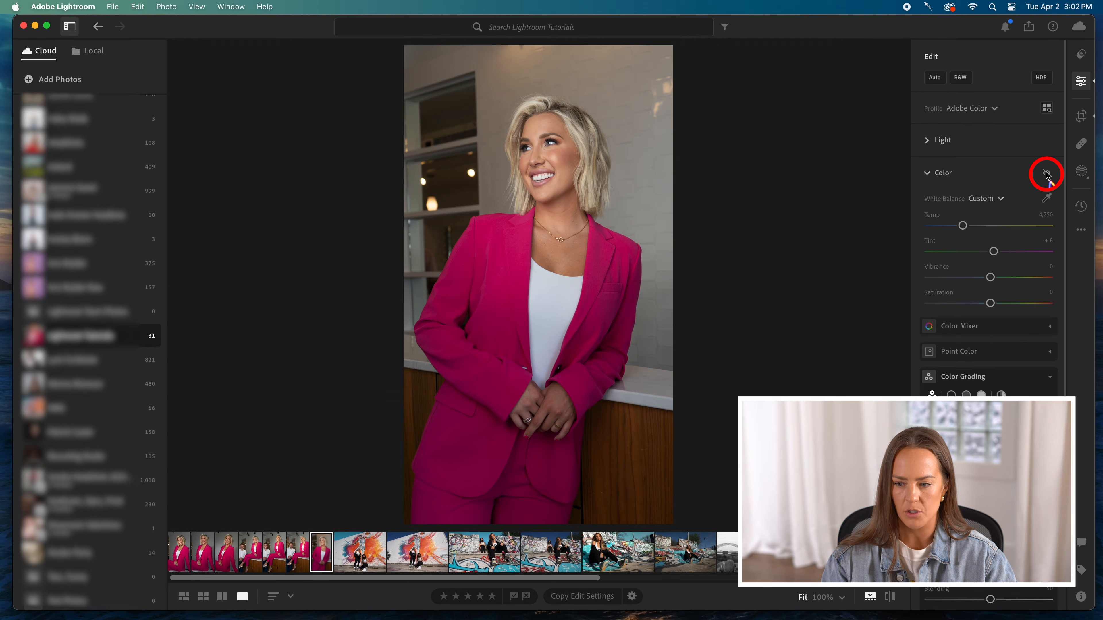
left_click(1046, 174)
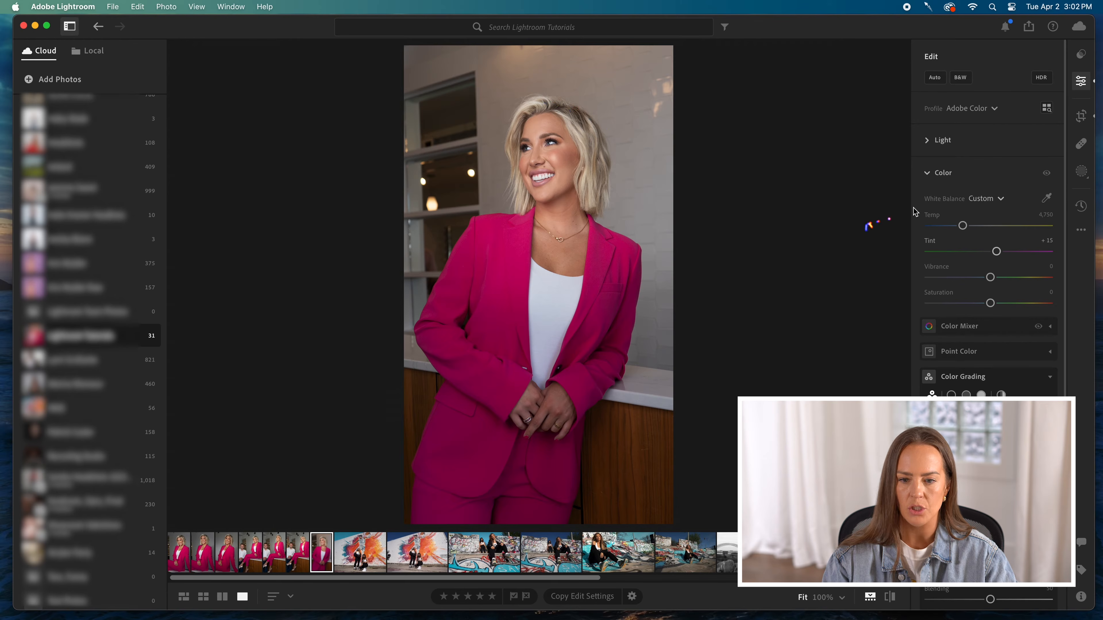
Expand the portrait's Light settings and fine-tune the exposure.
left_click(935, 141)
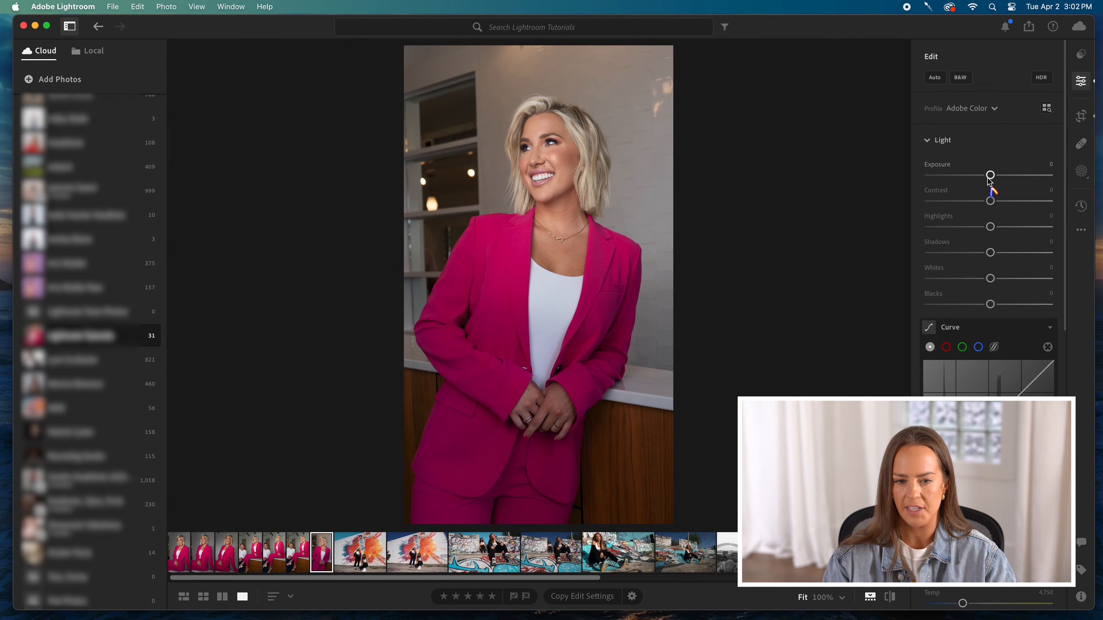
left_click_drag(990, 176, 989, 175)
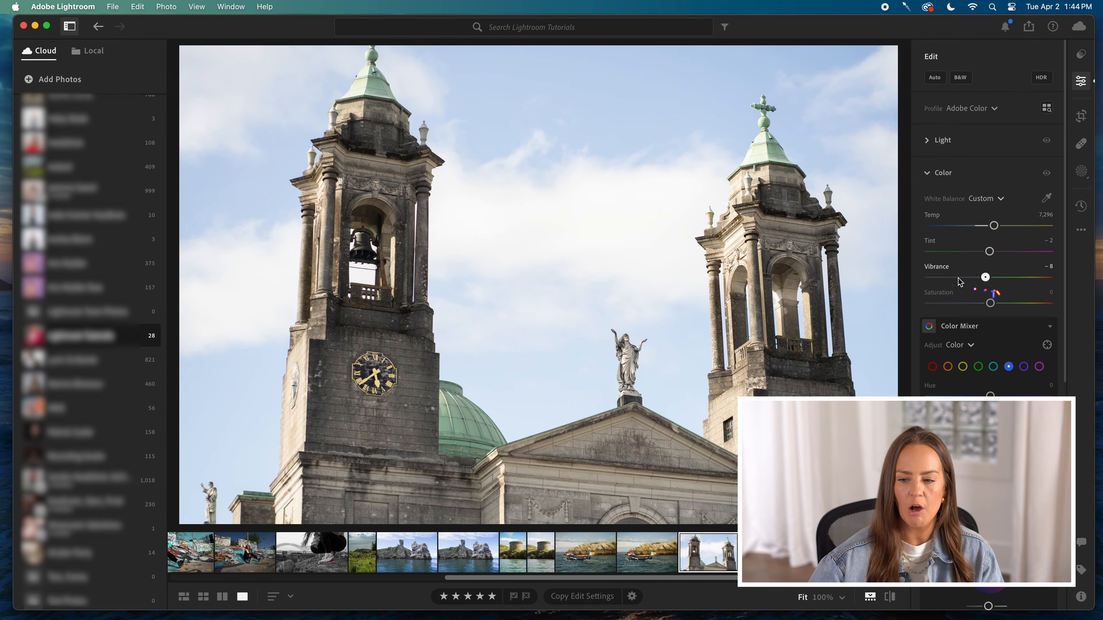
Try the church photo's vibrance at -100, and settle on vibrance +2 and saturation +11.
left_click_drag(989, 277, 915, 286)
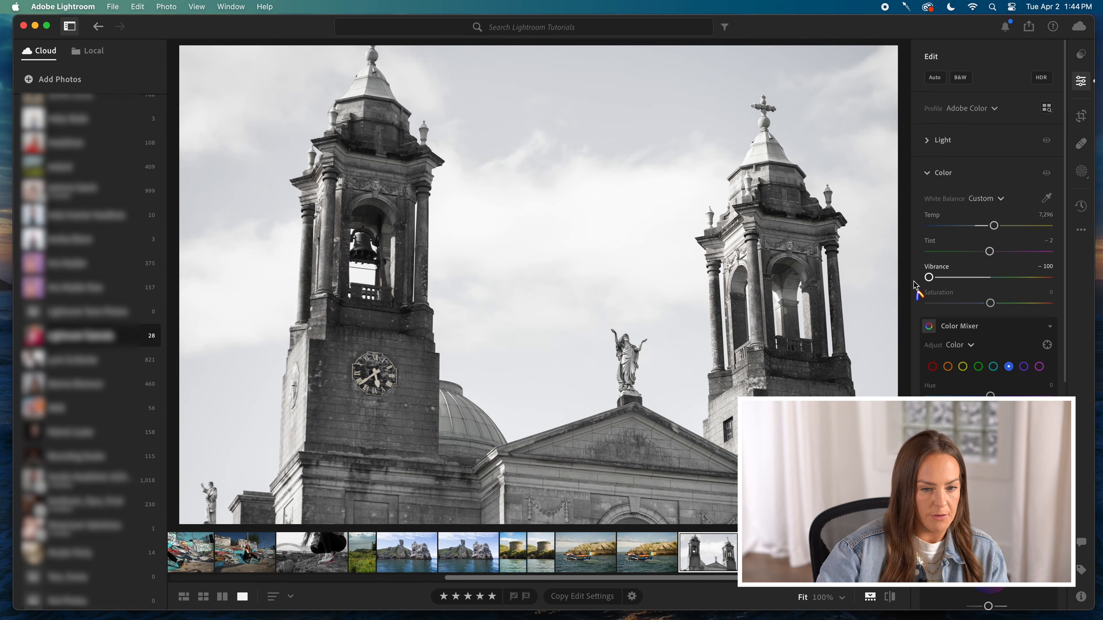
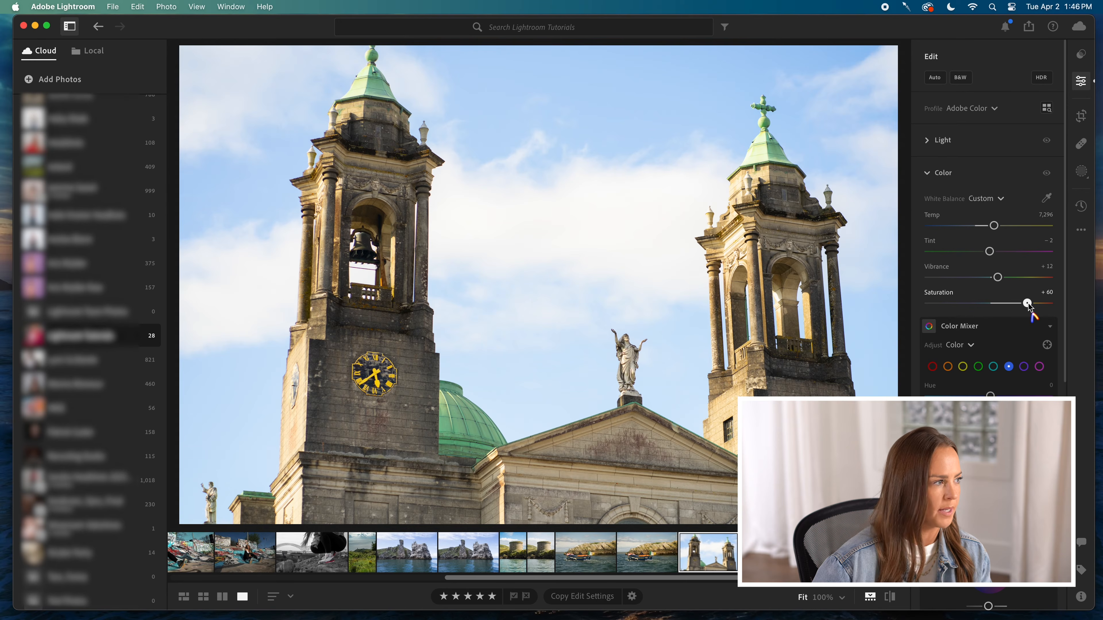
left_click_drag(1027, 304, 991, 278)
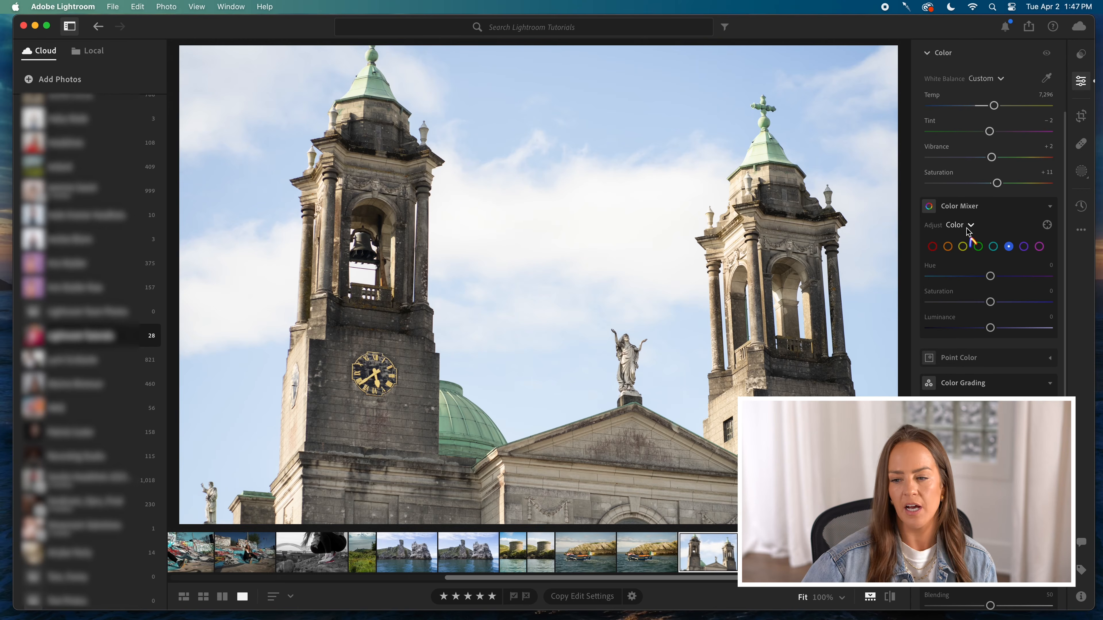
Adjust the Color Mixer by Color, try the blue hue at -100 and -83, and settle on +5.
left_click(967, 226)
left_click(968, 246)
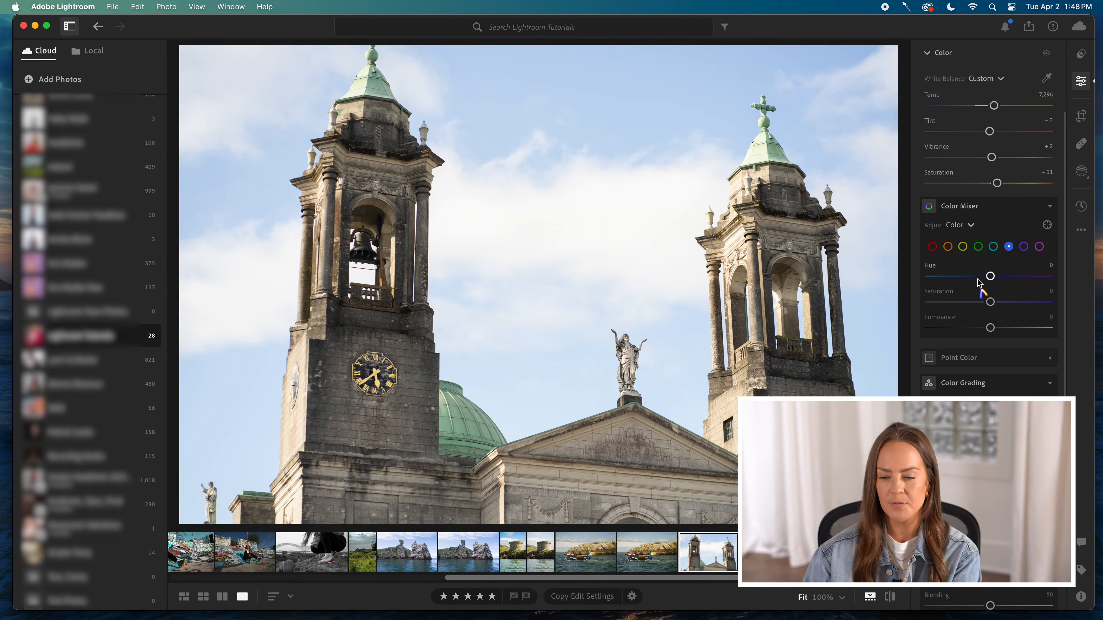
left_click_drag(990, 277, 902, 291)
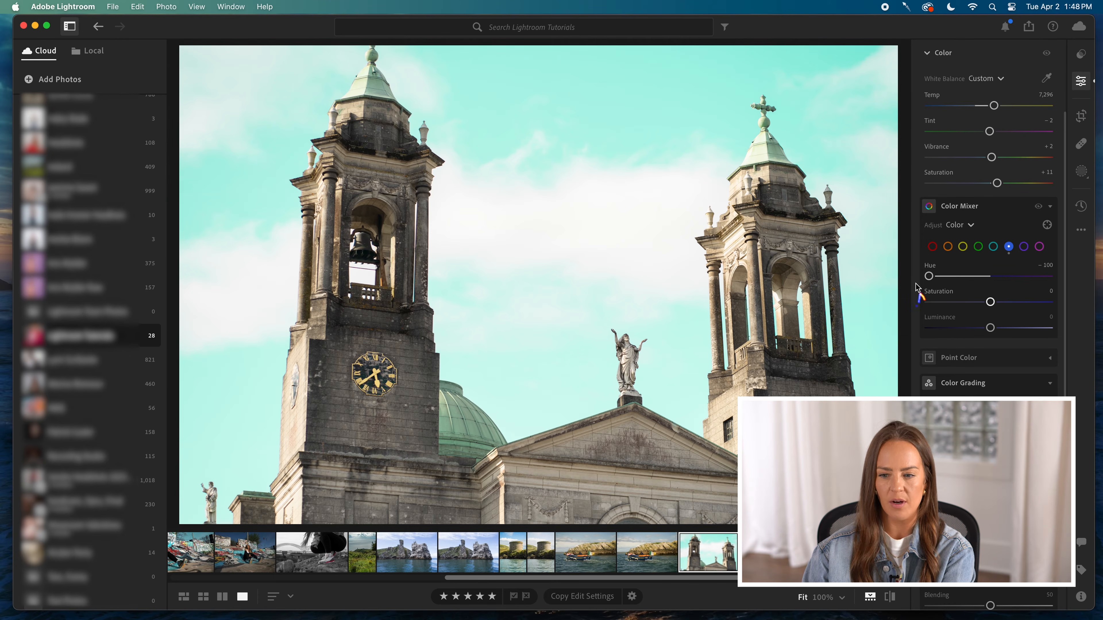
mouse_move(929, 277)
left_mouse_down()
mouse_move(960, 278)
mouse_move(940, 278)
left_mouse_up()
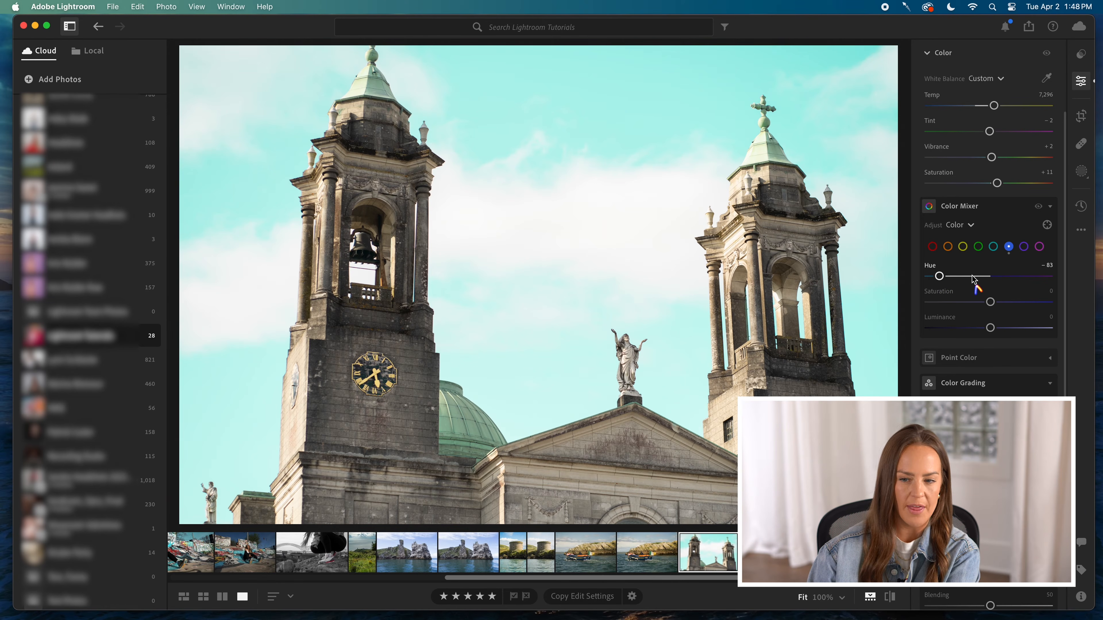
left_click_drag(939, 277, 994, 278)
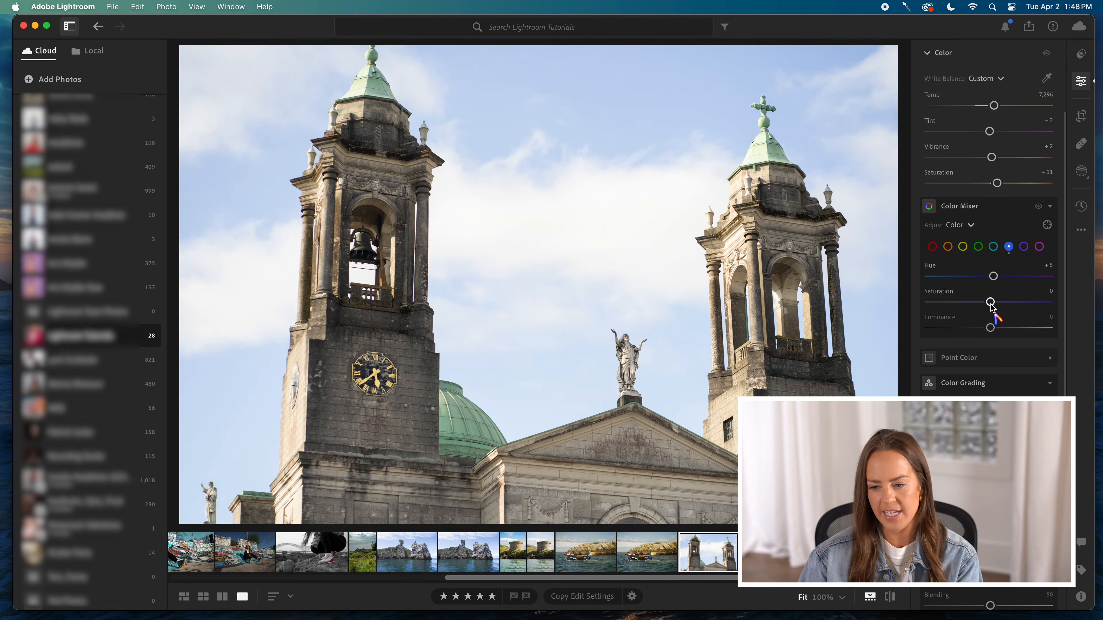
Try the blue saturation in the Color Mixer at -100 and +100, and settle on +74.
left_click_drag(990, 302, 882, 307)
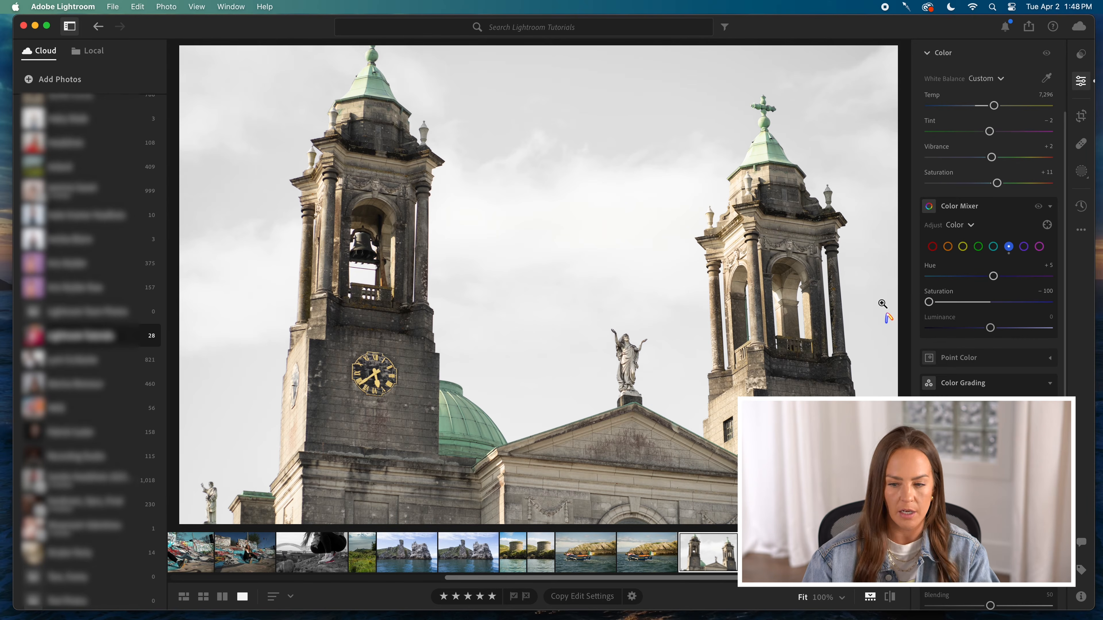
left_click_drag(929, 302, 1092, 303)
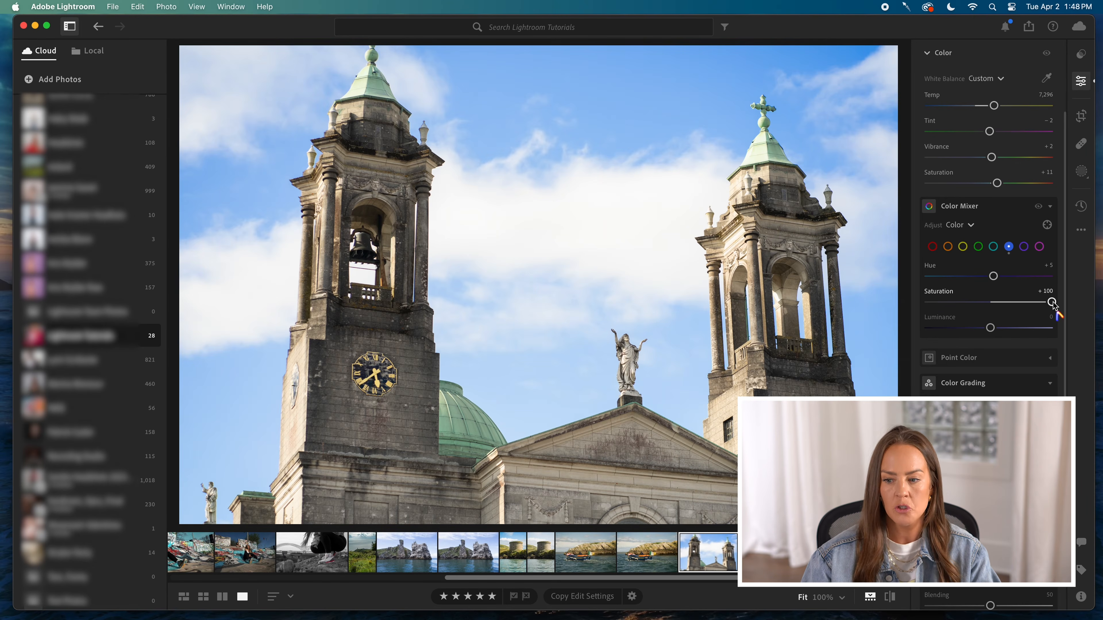
left_click_drag(1053, 302, 1097, 304)
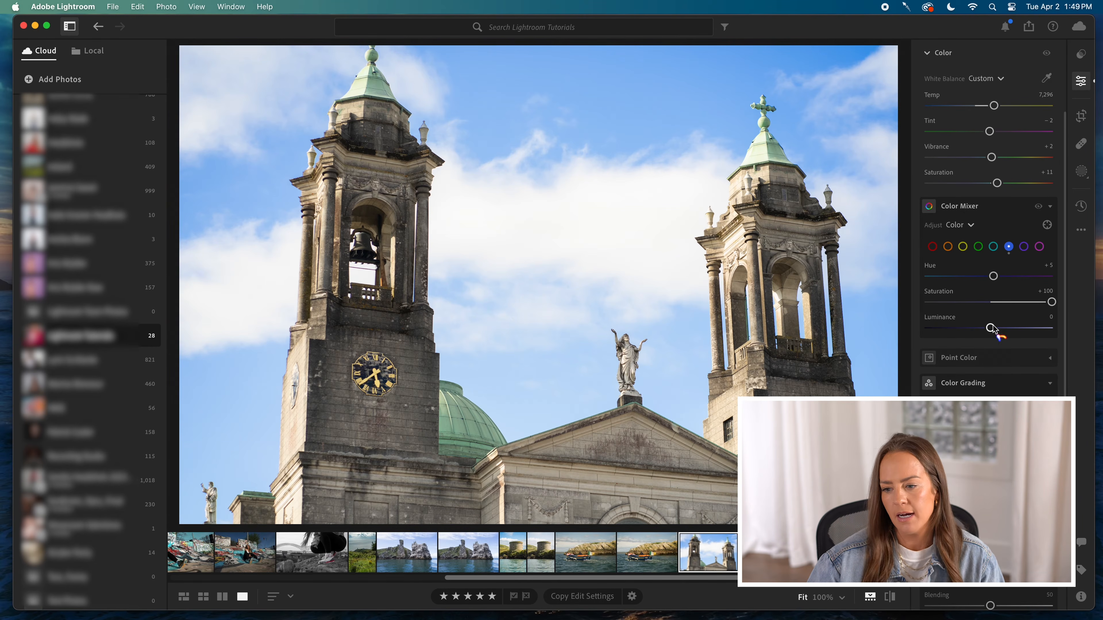
mouse_move(1051, 302)
left_mouse_down()
mouse_move(1021, 304)
mouse_move(1036, 303)
left_mouse_up()
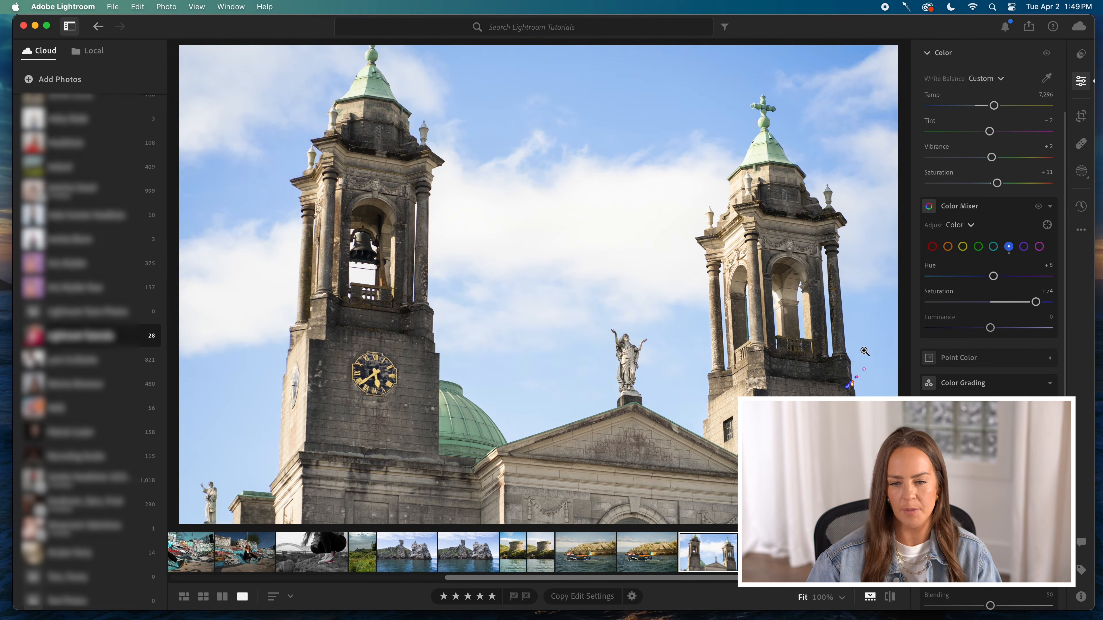
Try the blue luminance in the Color Mixer at +100 and lower it to -59 to deepen the sky.
mouse_move(989, 330)
left_mouse_down()
mouse_move(928, 329)
mouse_move(1051, 329)
mouse_move(988, 331)
left_mouse_up()
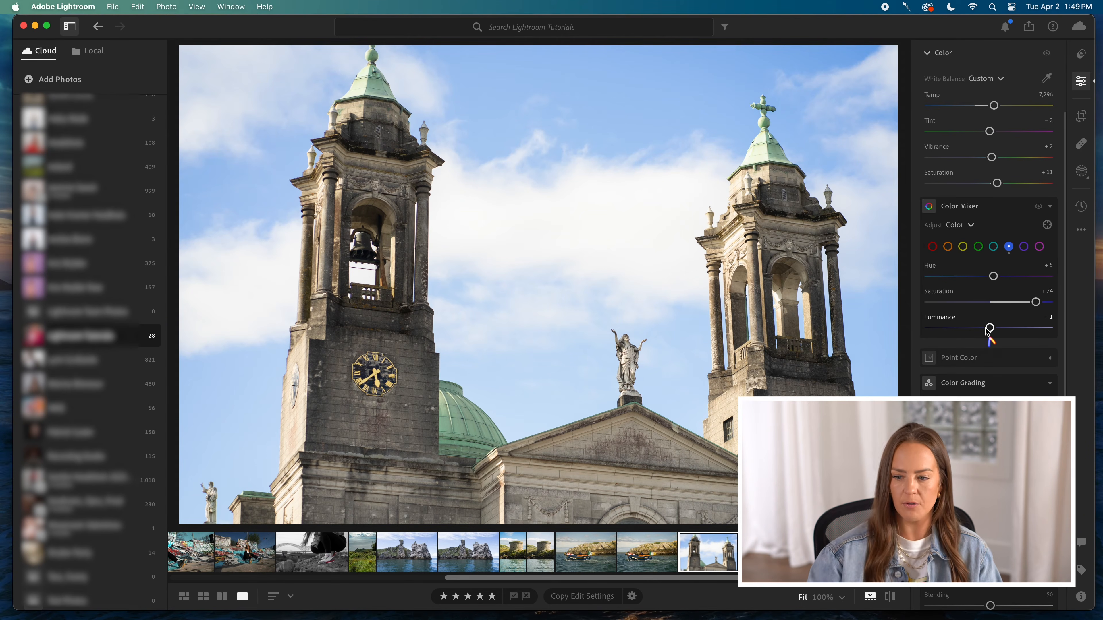
left_click_drag(989, 329, 1051, 329)
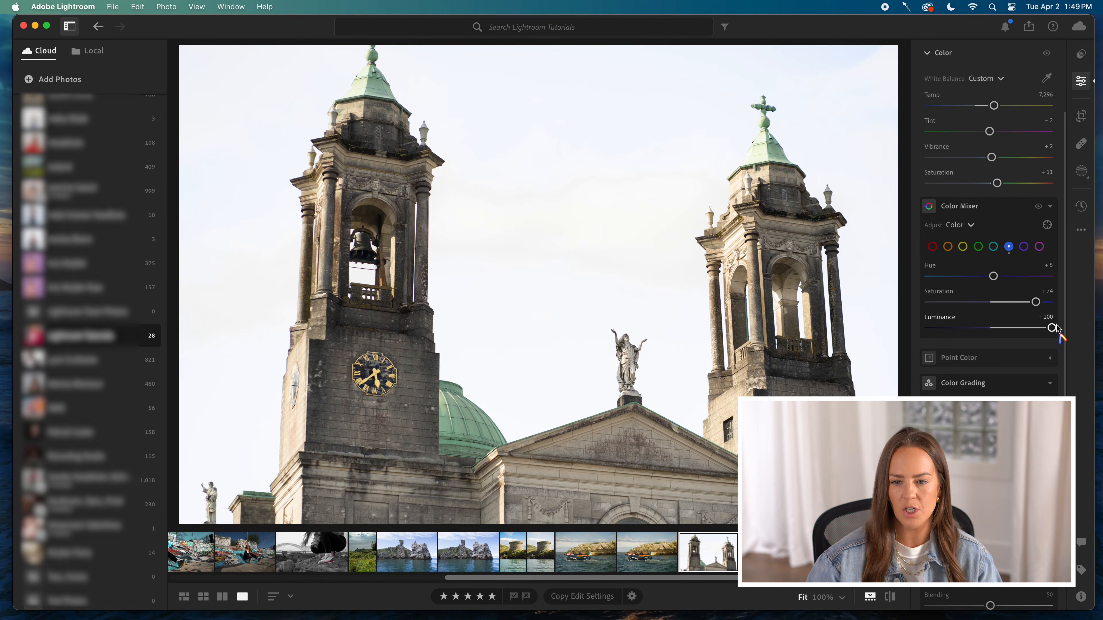
left_click_drag(1052, 328, 954, 332)
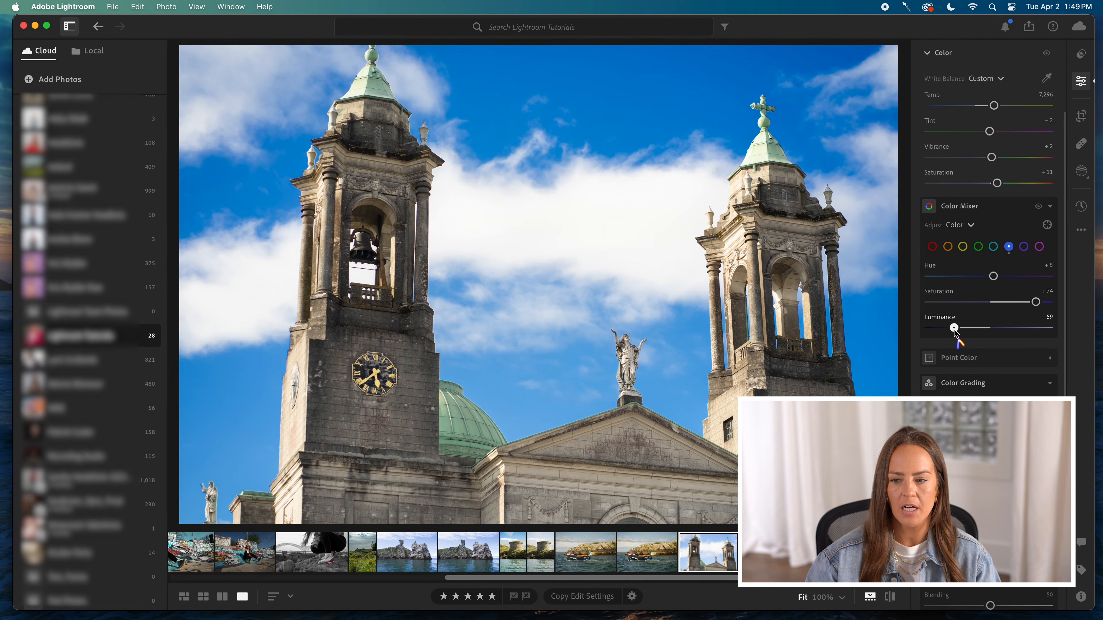
Try the church photo's blue luminance at -100, raise it to -41 and trim it slightly, and lower the blue hue a little.
left_click_drag(954, 332, 911, 331)
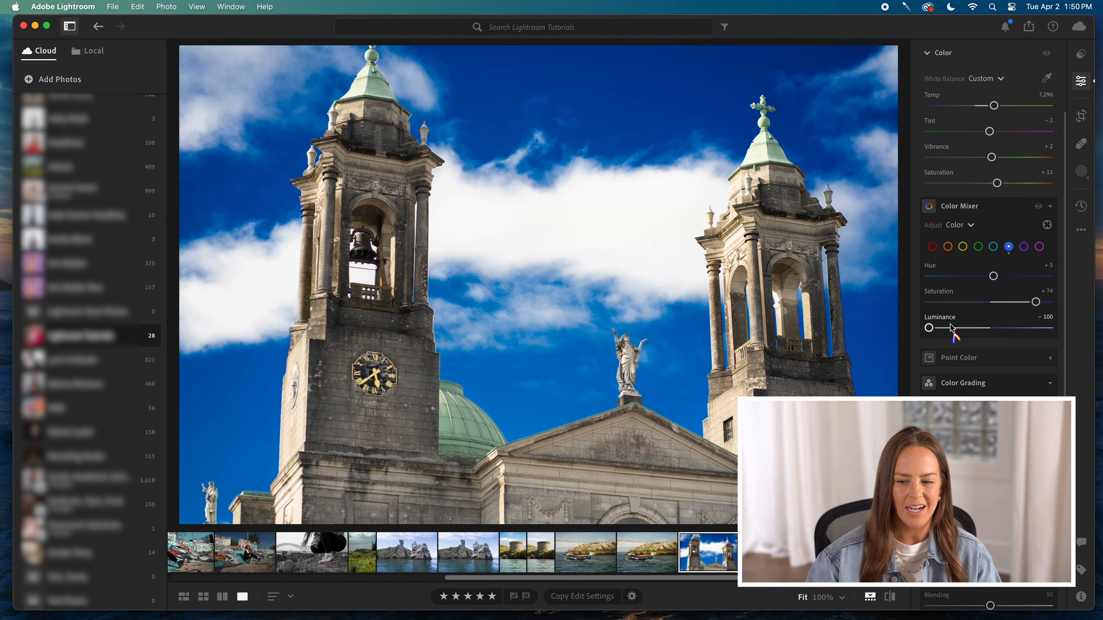
left_click_drag(929, 326, 967, 329)
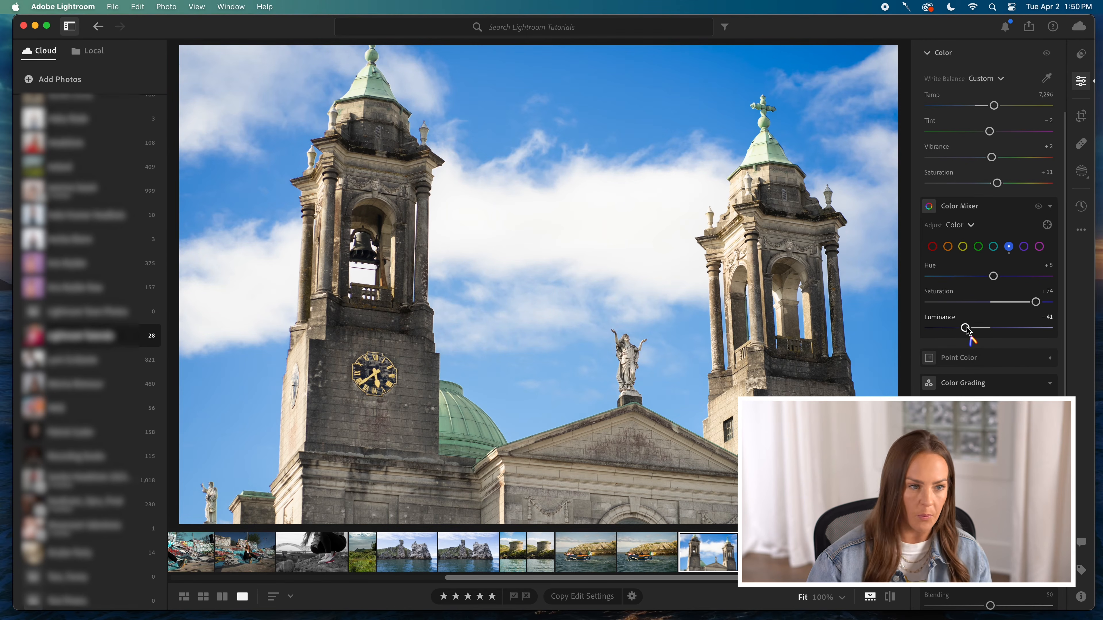
left_click_drag(967, 329, 962, 327)
left_click_drag(994, 276, 986, 277)
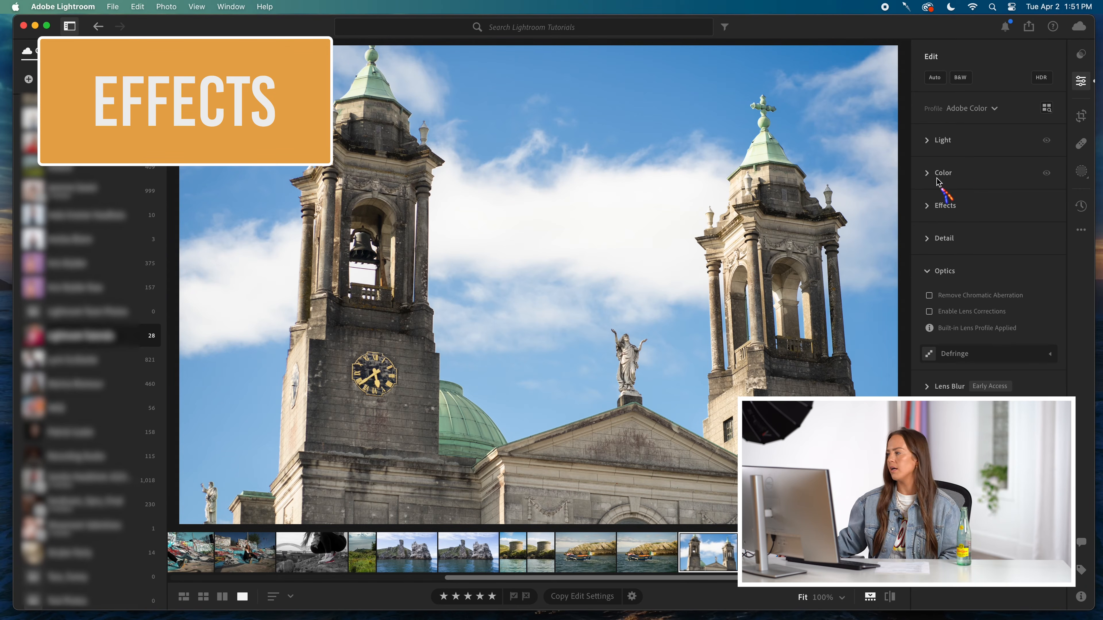
Open the Effects adjustments, try the church photo's texture at +100, and lower it to +22.
left_click(929, 208)
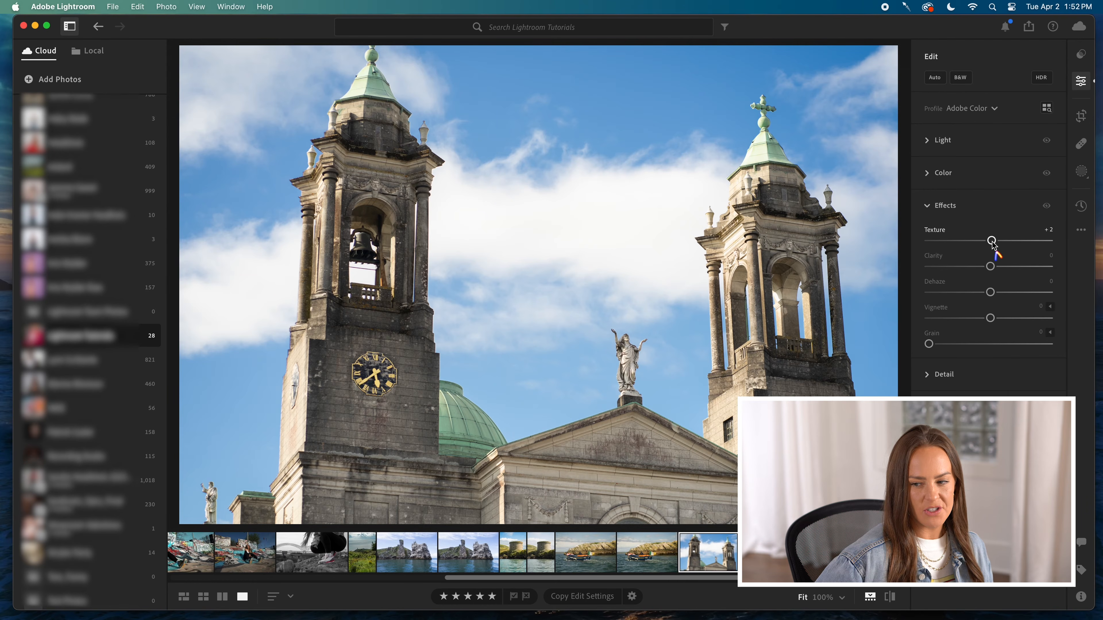
left_click_drag(992, 241, 1100, 240)
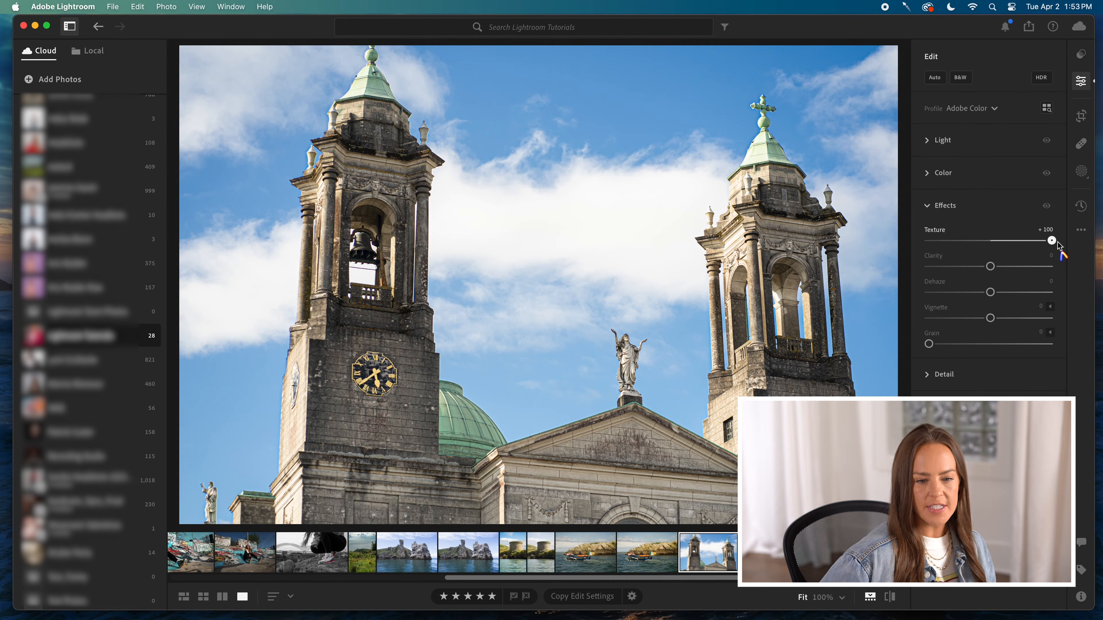
left_click_drag(1053, 244, 1077, 253)
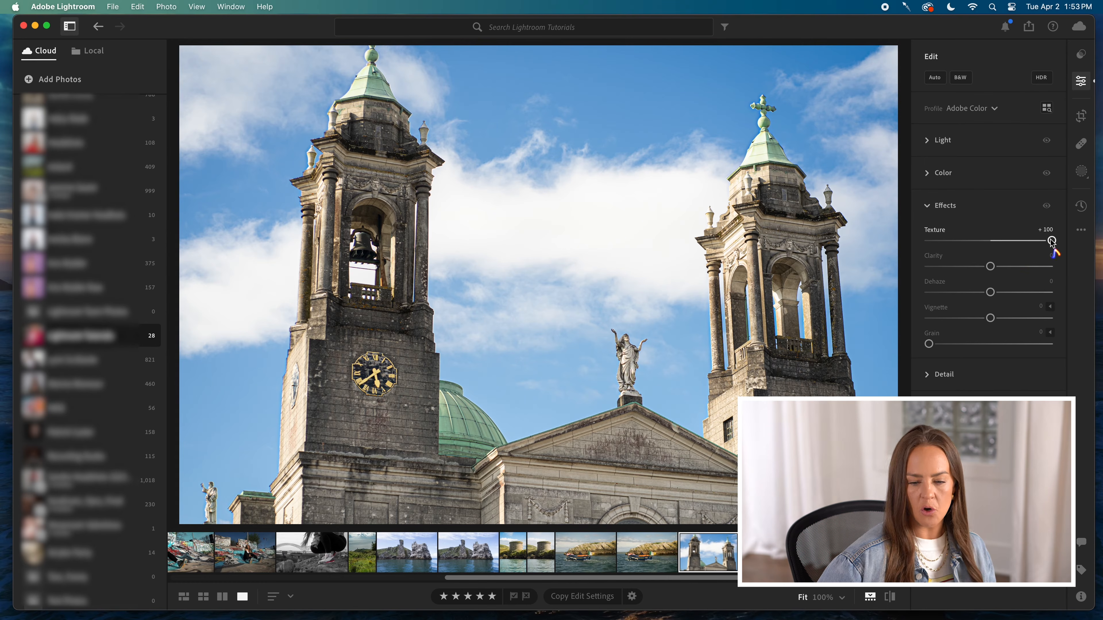
left_click_drag(1051, 241, 991, 240)
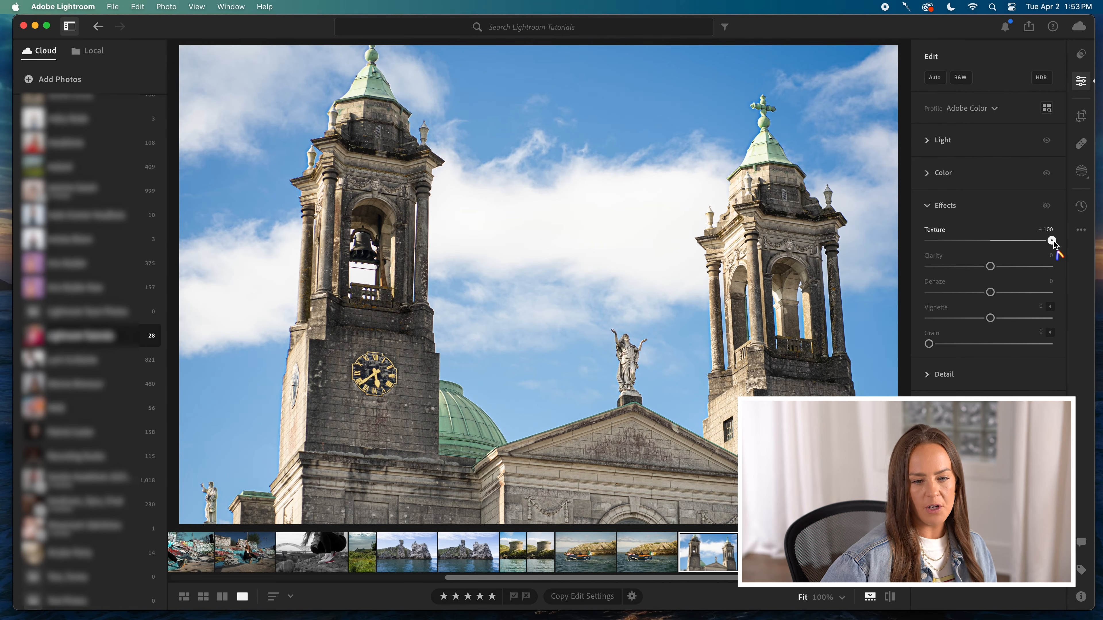
left_click_drag(1053, 242, 1001, 245)
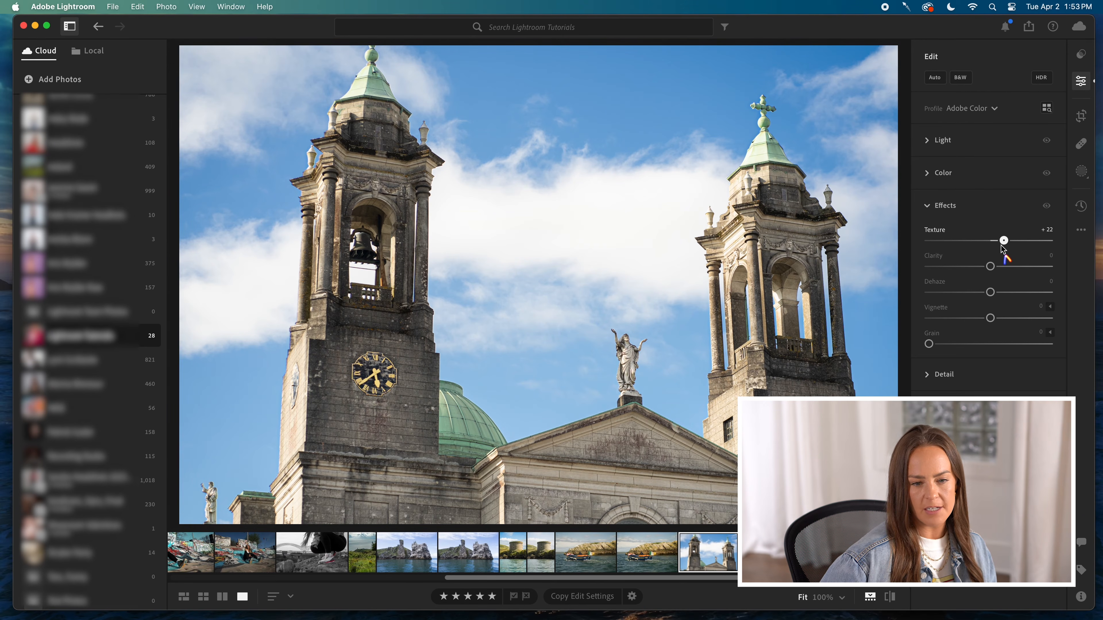
Try the church photo's texture at -100 and -73, and reset it to exactly 0.
left_click_drag(1003, 241, 875, 242)
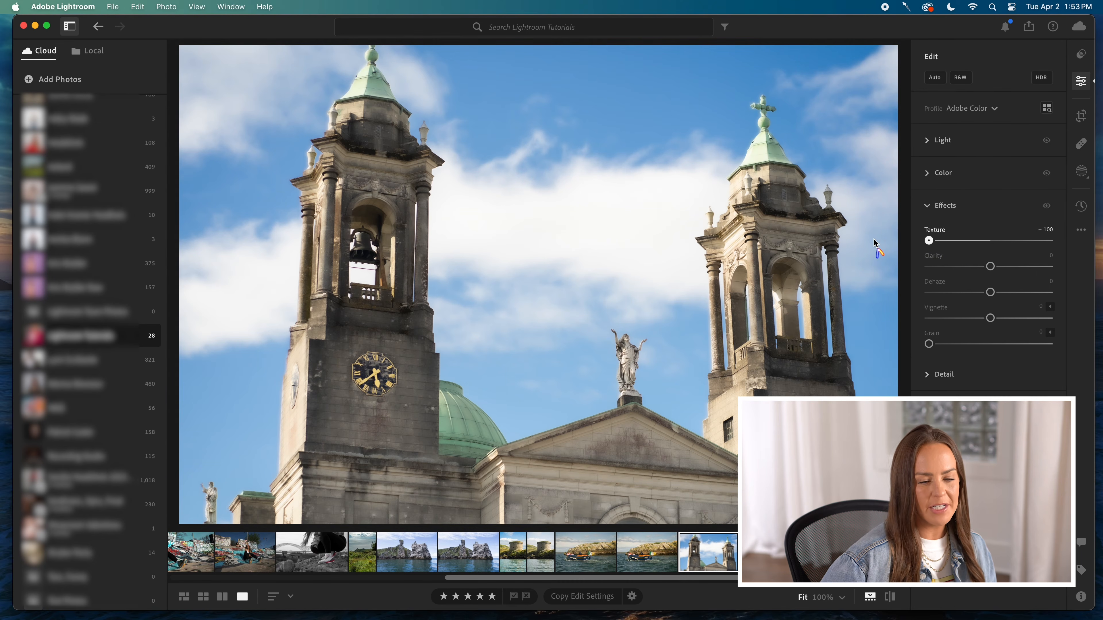
left_click_drag(928, 240, 948, 239)
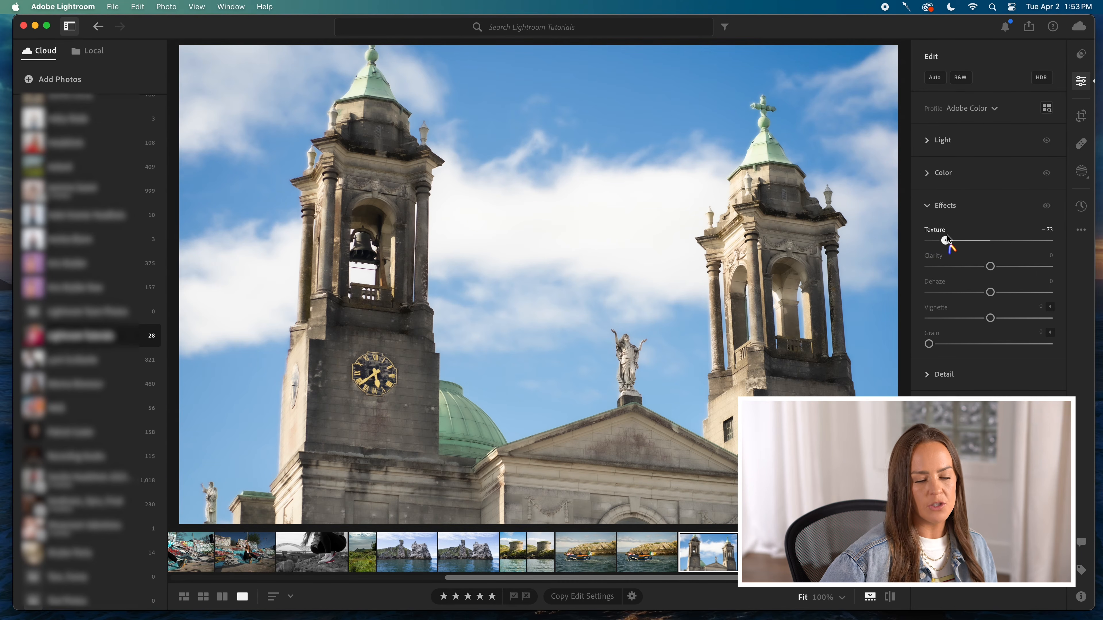
left_click_drag(949, 242, 895, 263)
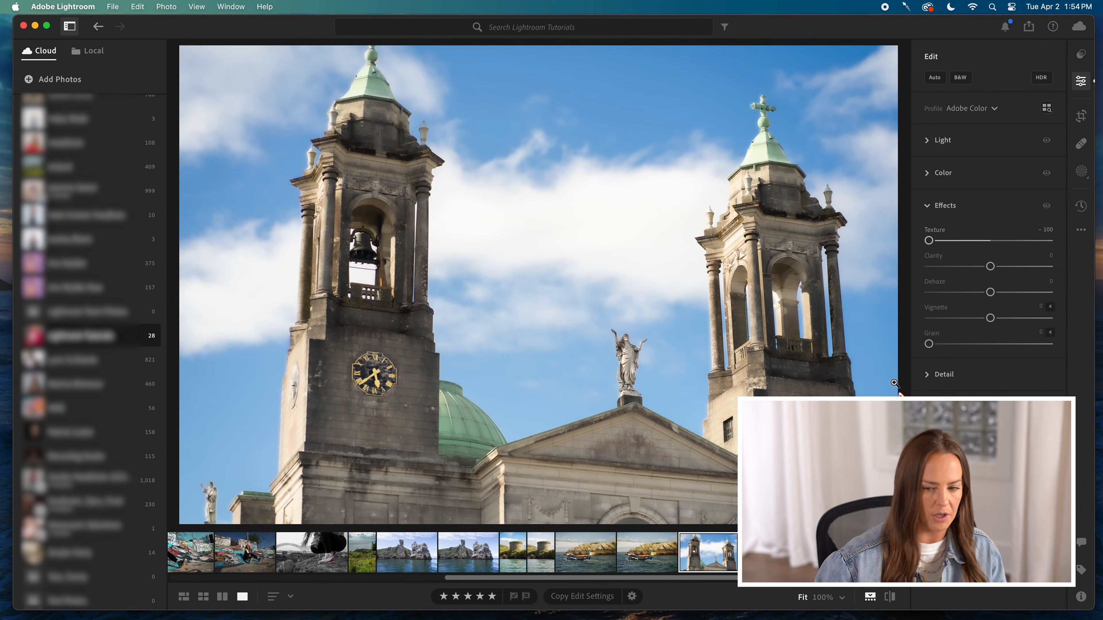
left_click_drag(929, 240, 987, 242)
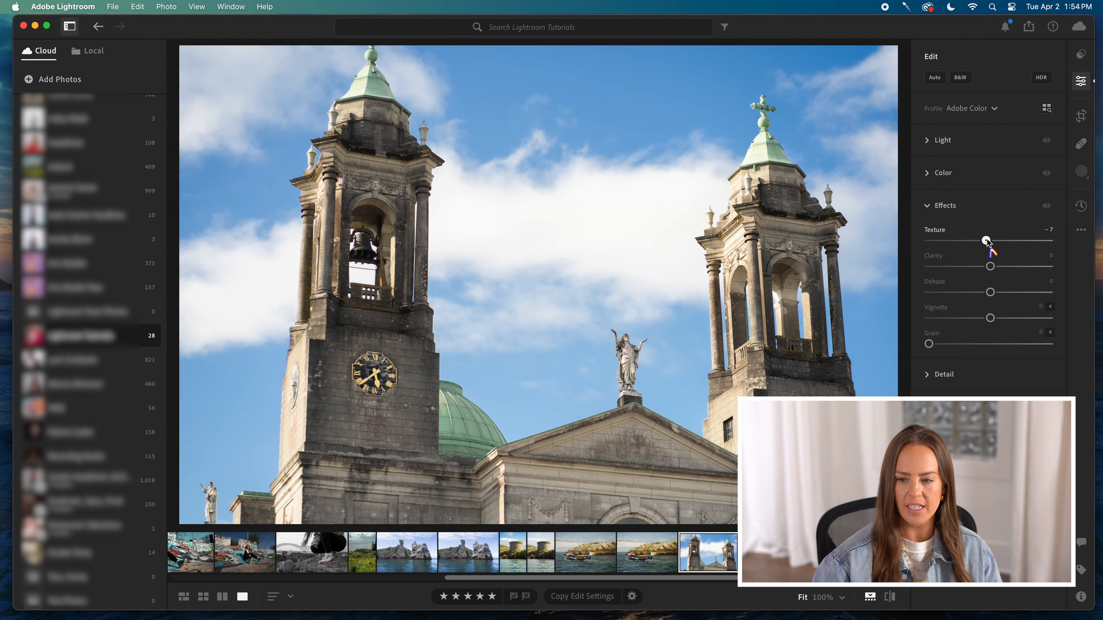
left_click(1050, 231)
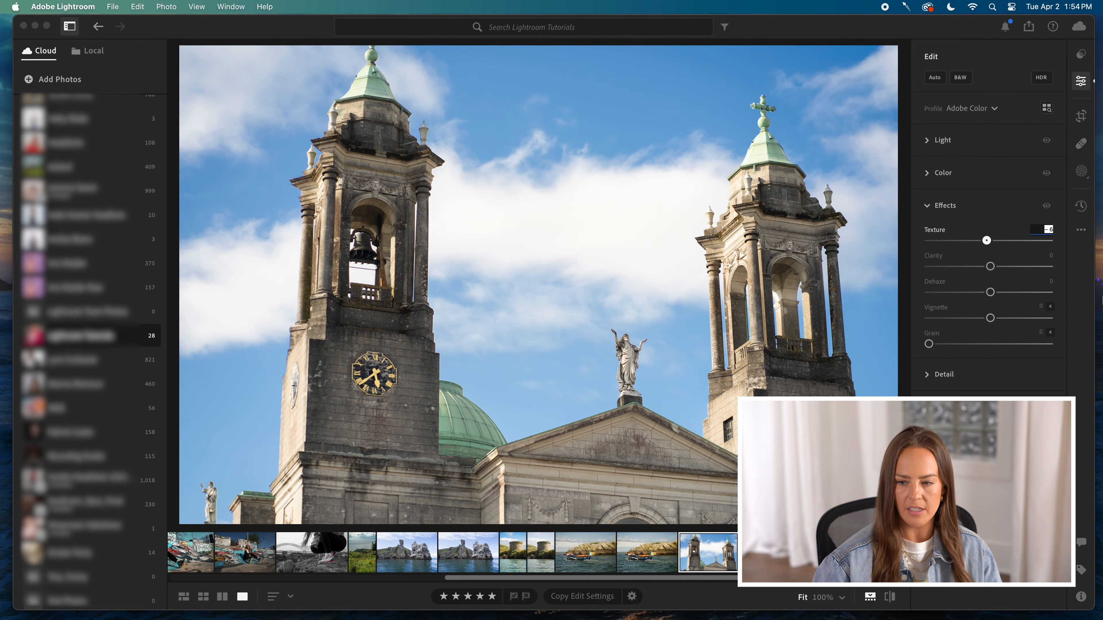
type("0")
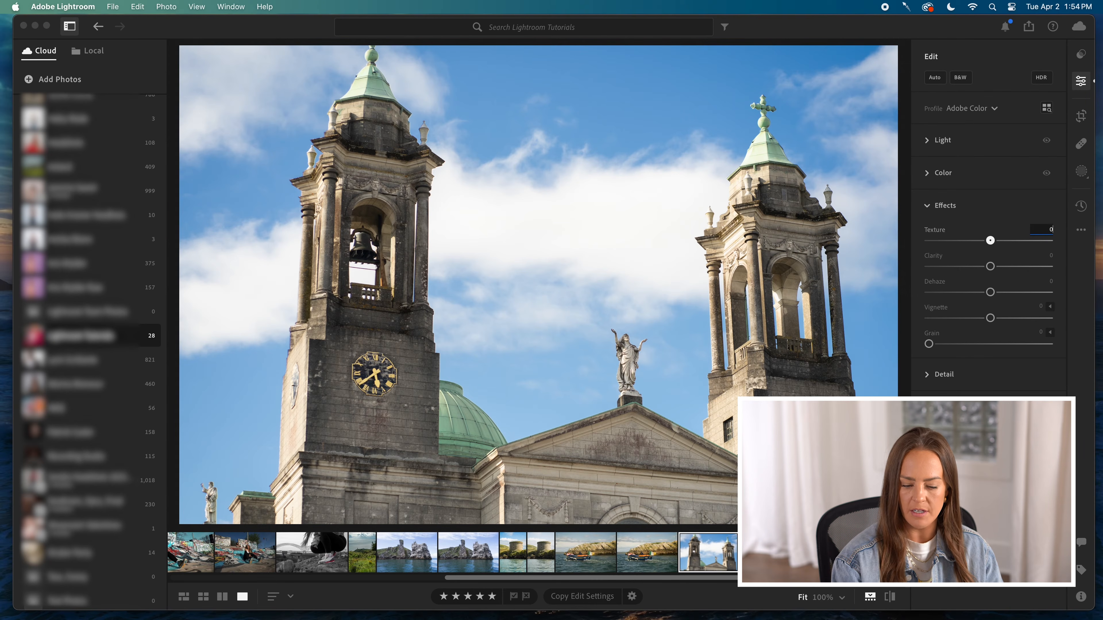
key("Return")
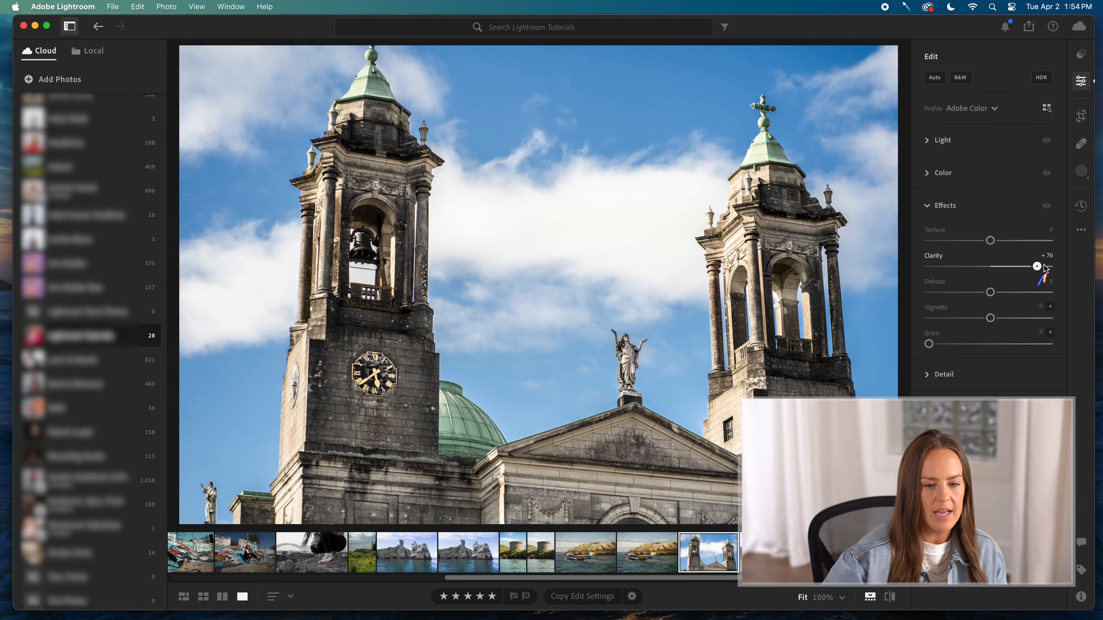
Try clarity at +100 on the church photo and on the portrait in the blue jacket, bringing each back to -1.
left_click_drag(1035, 266, 1063, 269)
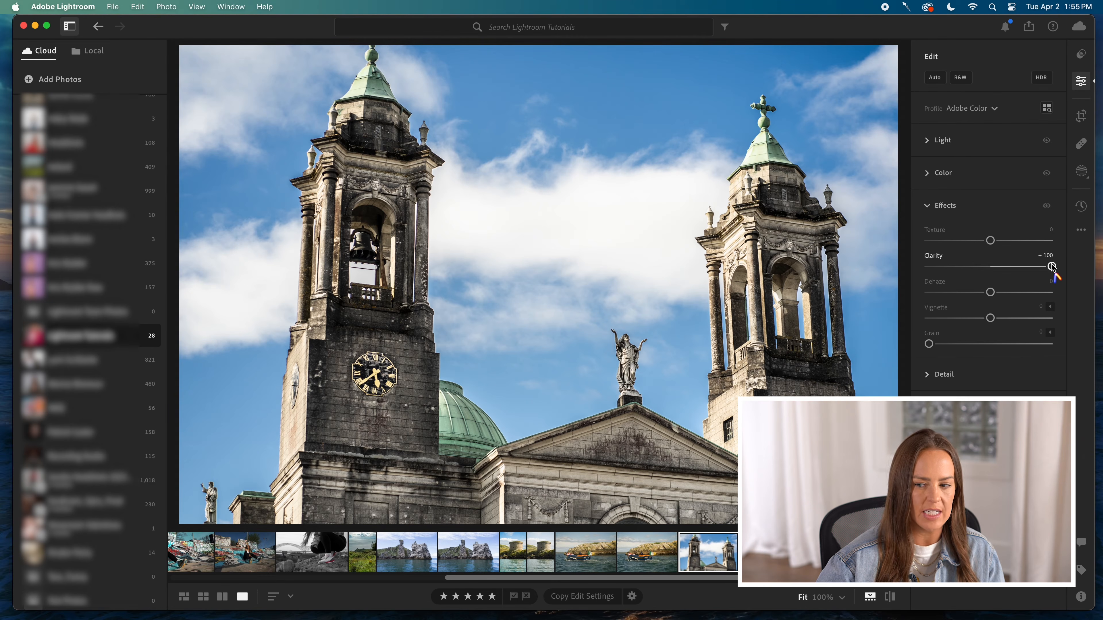
left_click_drag(1050, 266, 990, 264)
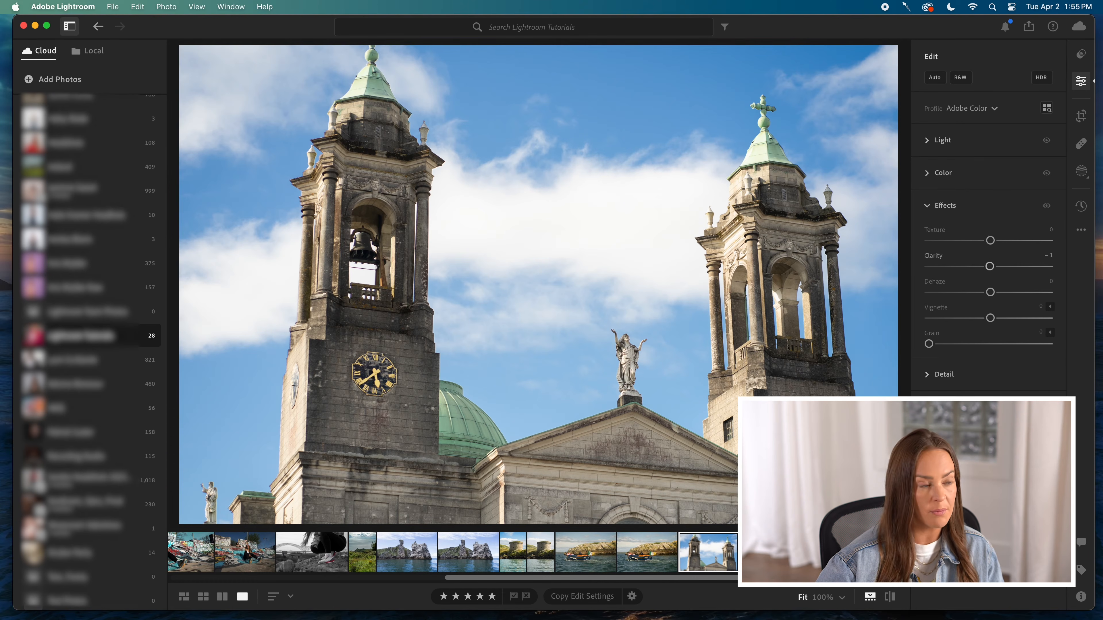
key("Right")
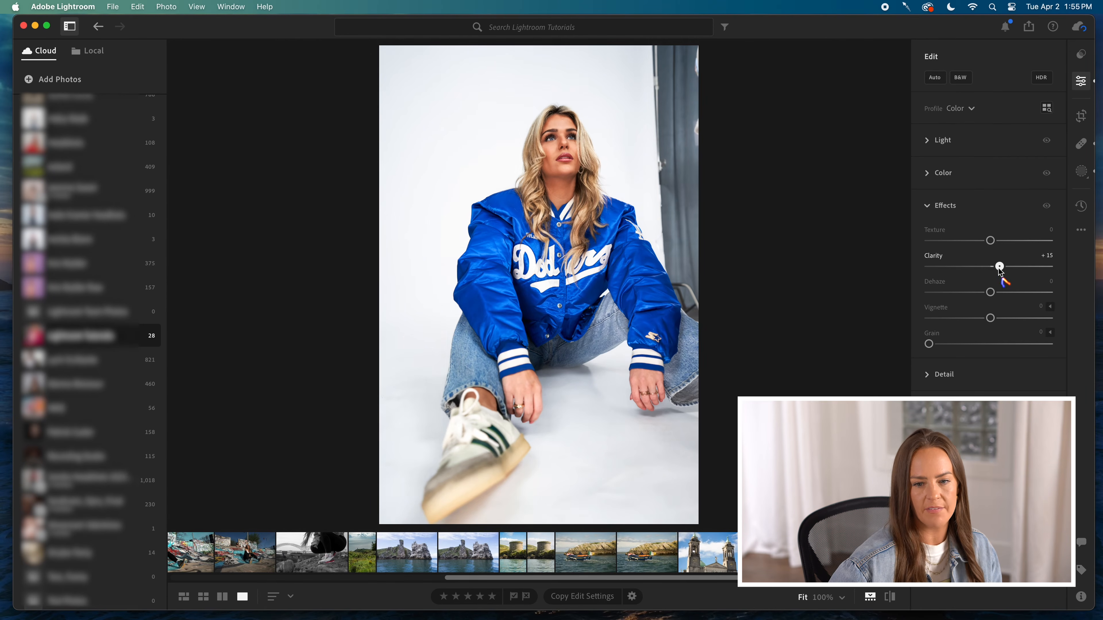
left_click_drag(990, 267, 1053, 267)
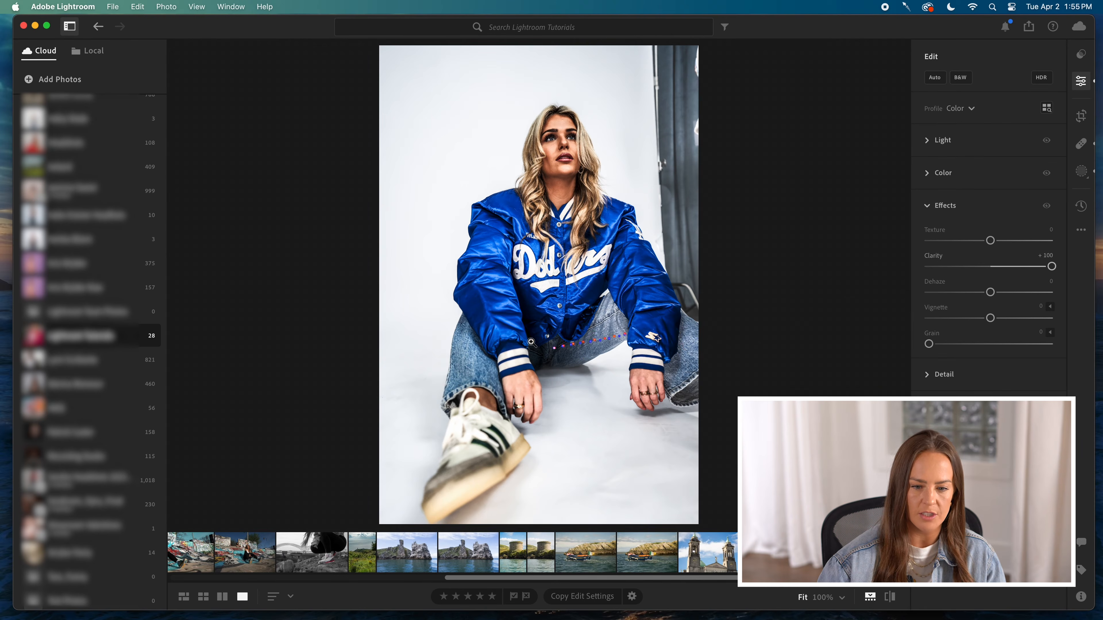
left_click_drag(1052, 266, 1024, 269)
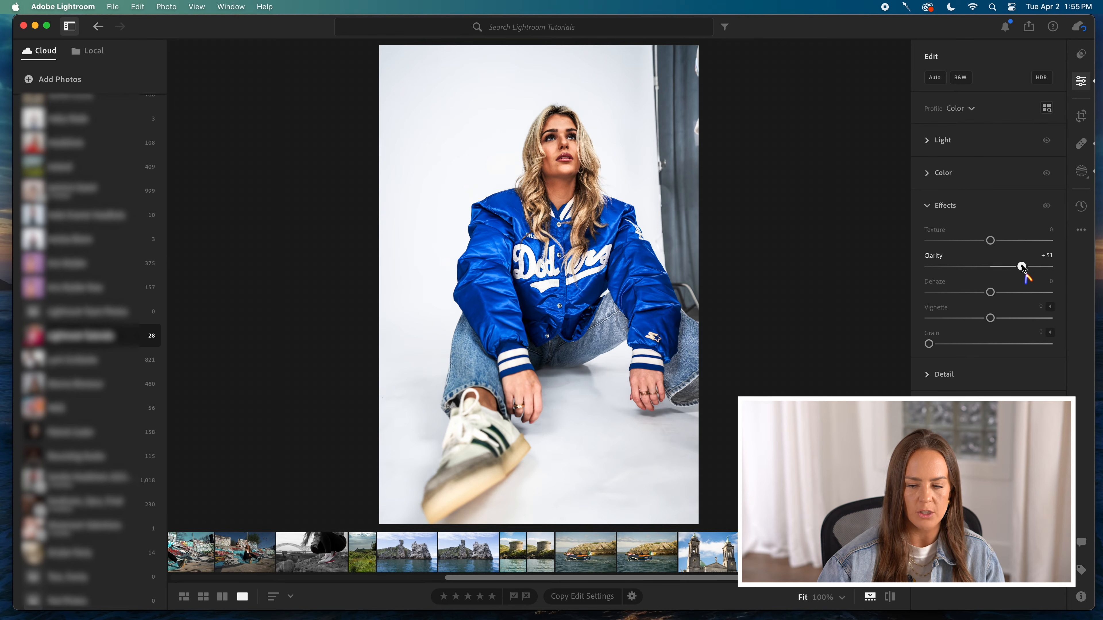
left_click_drag(1025, 265, 991, 267)
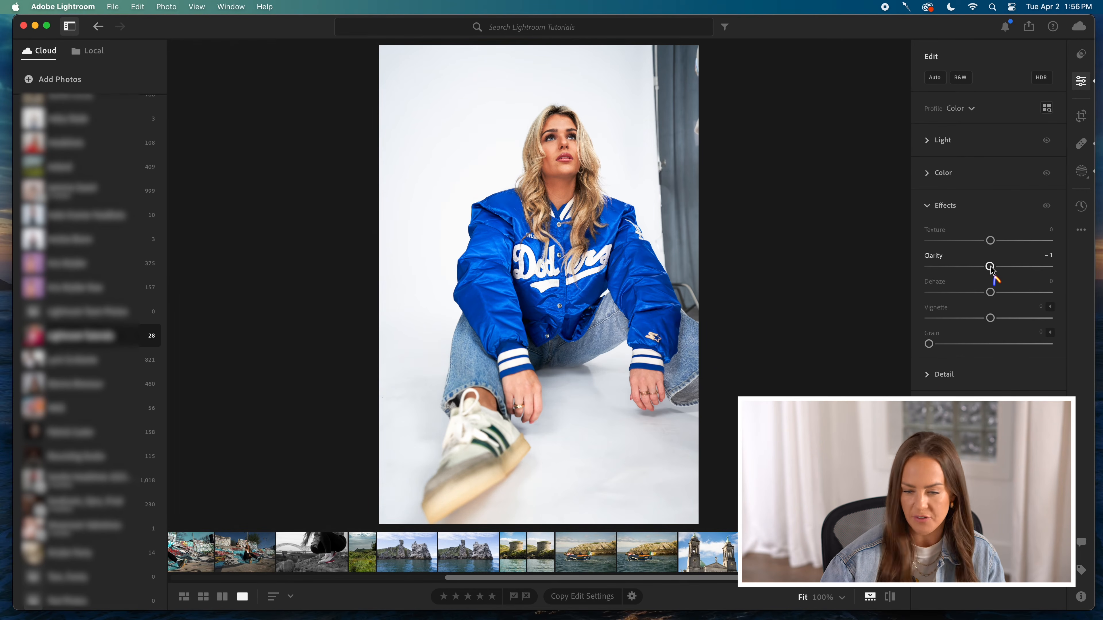
Return to the church photo, try clarity at -100 and +56 and dehaze at -32, and reset both to 0.
left_click(711, 567)
left_click_drag(989, 266, 901, 268)
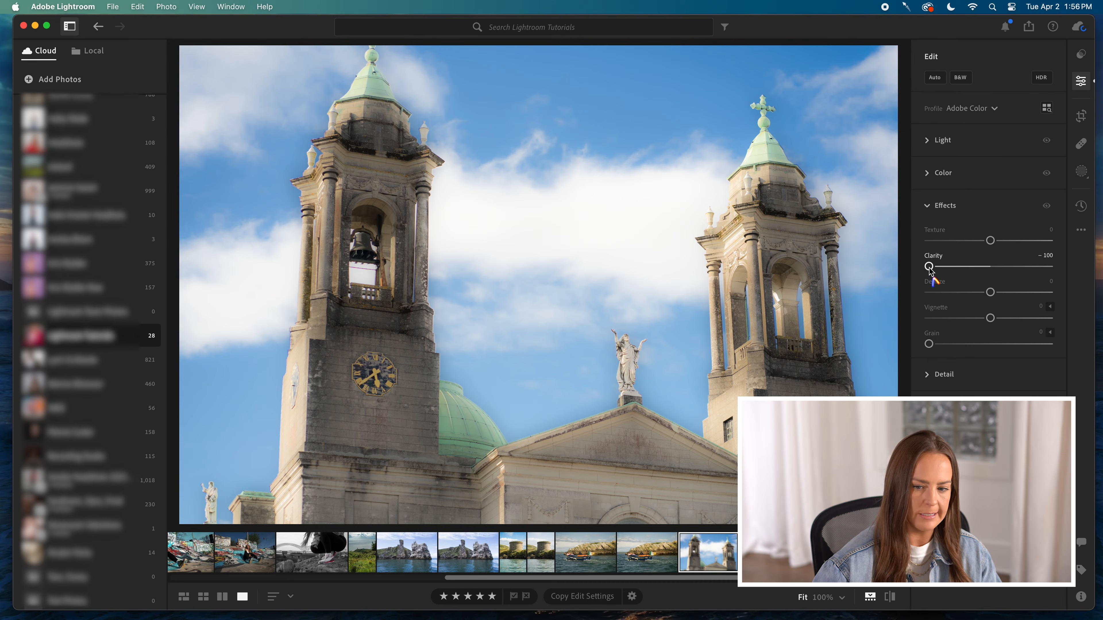
left_click_drag(930, 267, 984, 270)
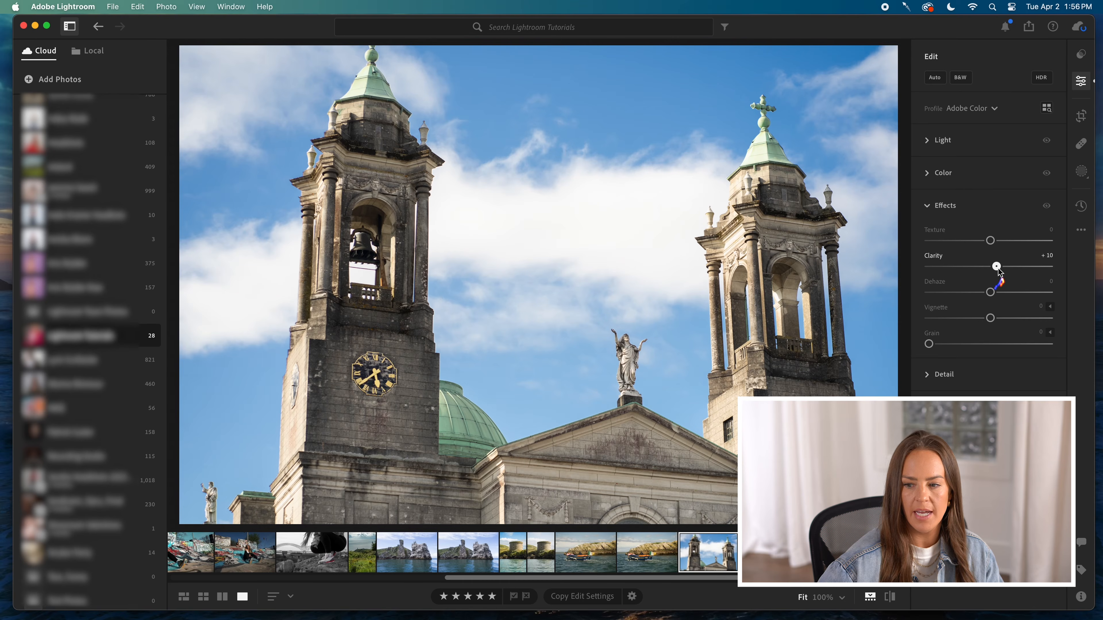
left_click_drag(991, 267, 1025, 269)
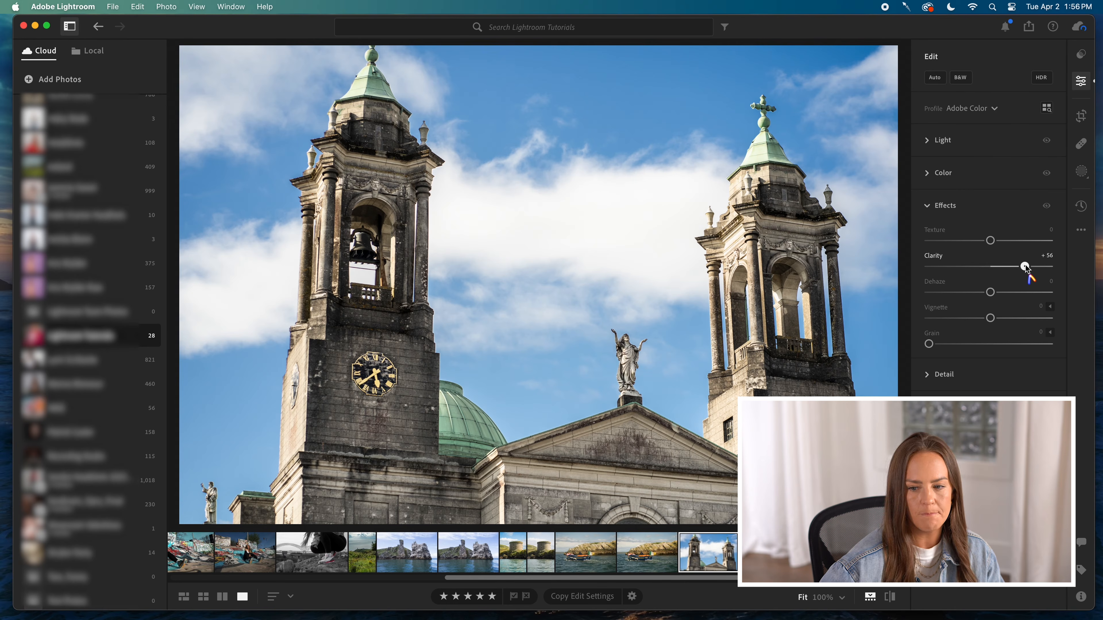
left_click_drag(1026, 268, 1001, 270)
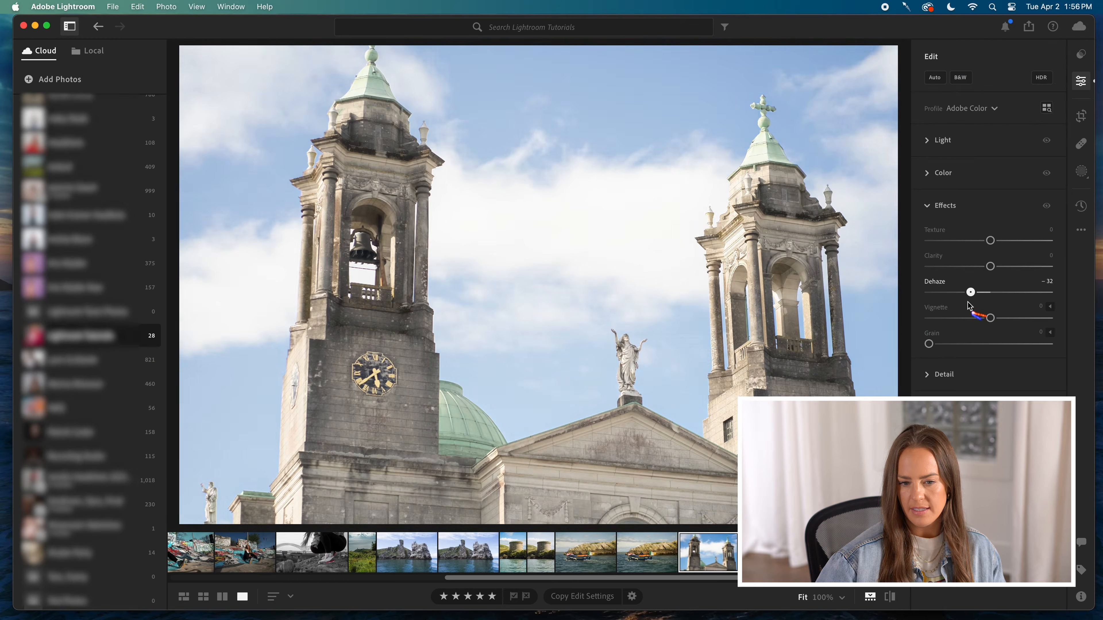
left_click_drag(968, 302, 990, 302)
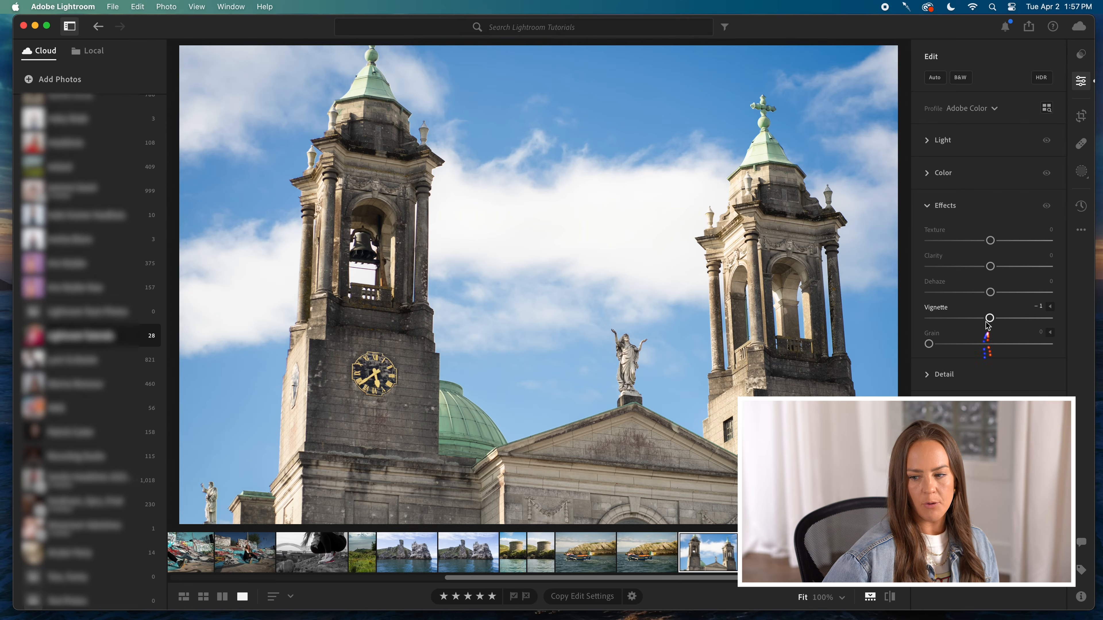
Try the church photo's vignette at +100, settle on +2, and set the grain to 15.
left_click_drag(987, 320, 1063, 316)
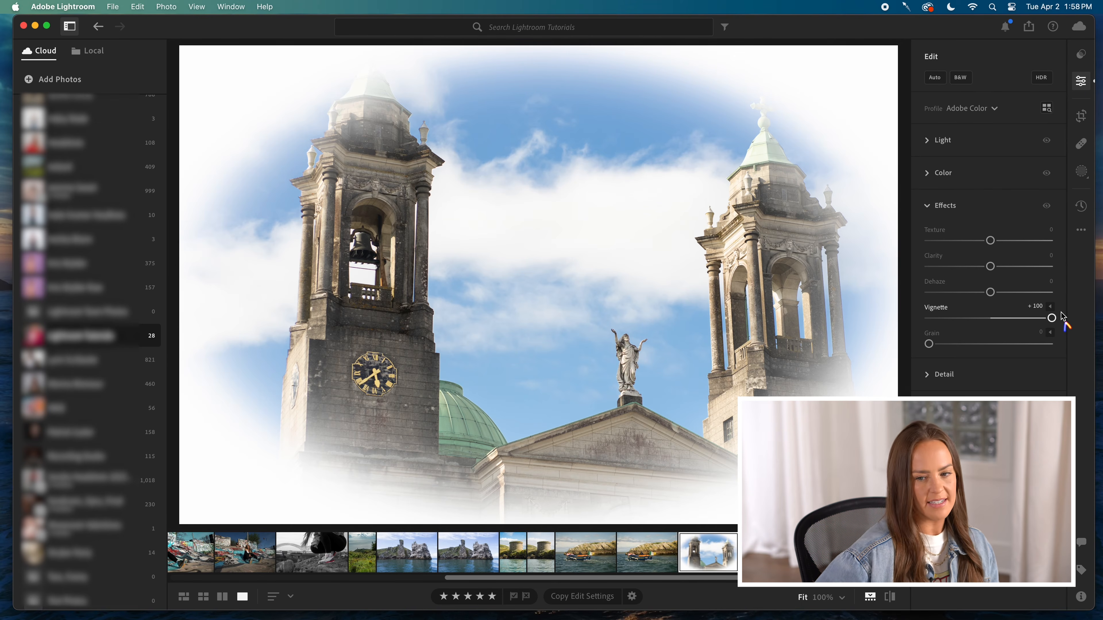
left_click_drag(1051, 318, 989, 322)
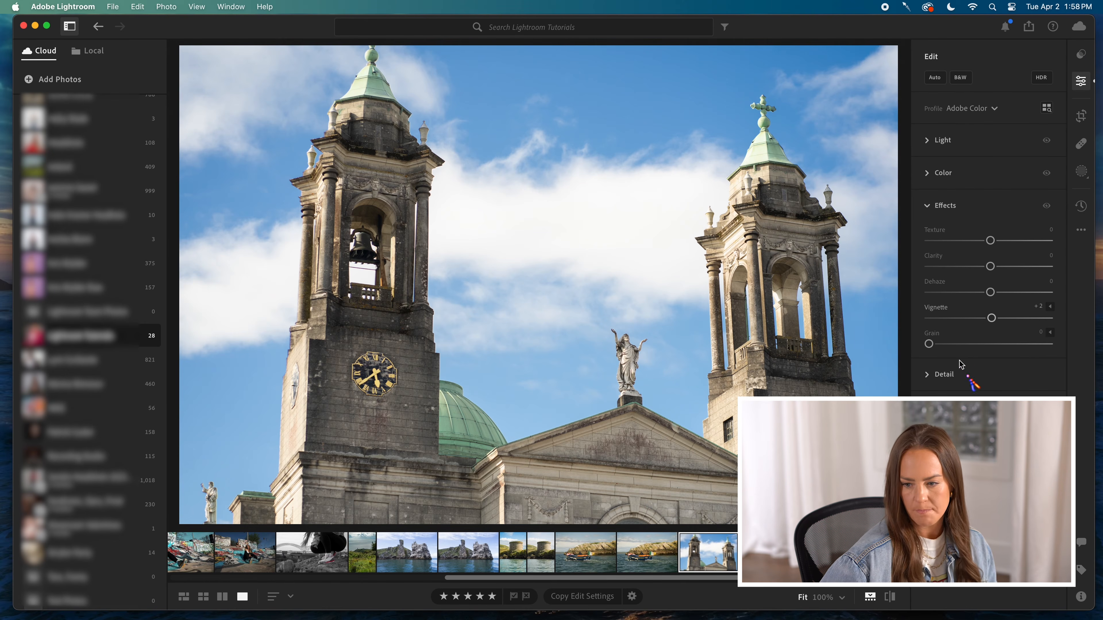
left_click_drag(929, 344, 951, 364)
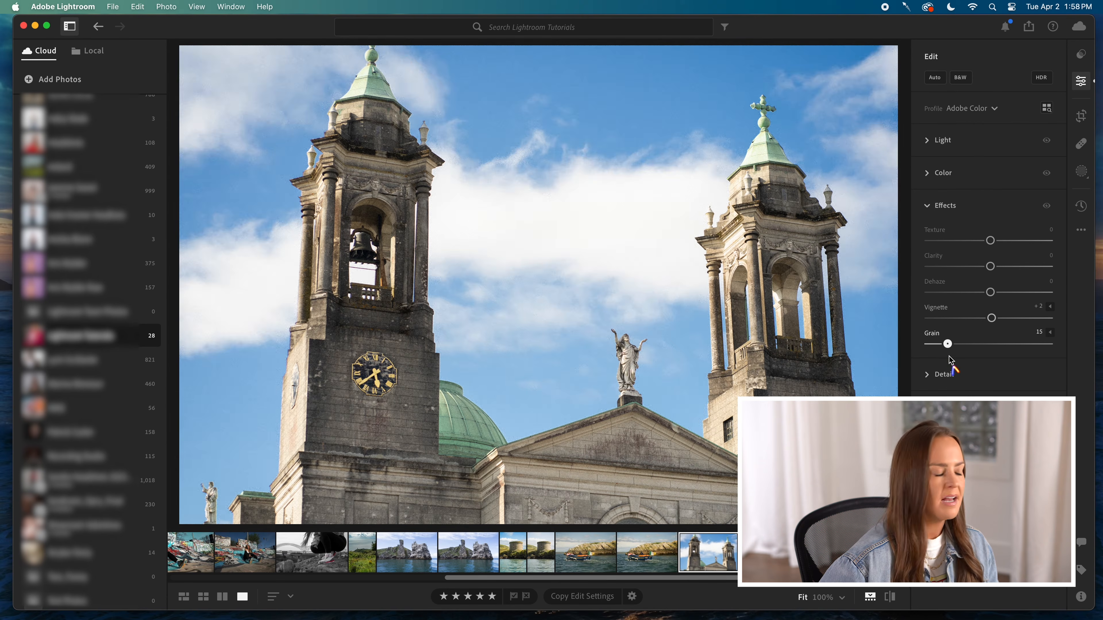
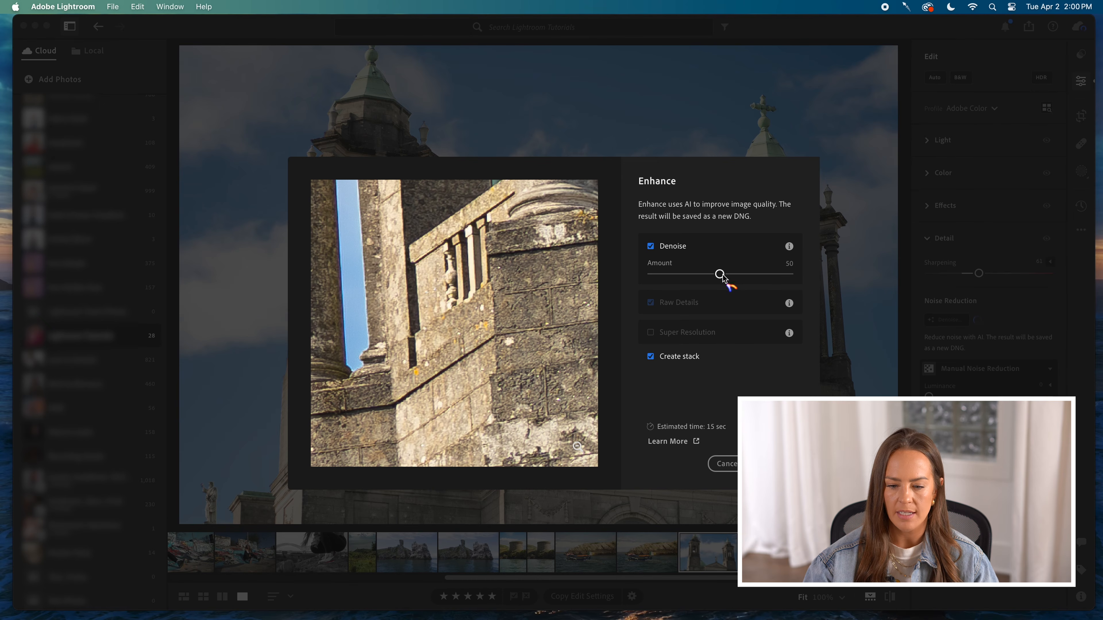
Denoise the church photo with Enhance at amount 50 into a stacked DNG, and redo the last selection change.
left_click(778, 463)
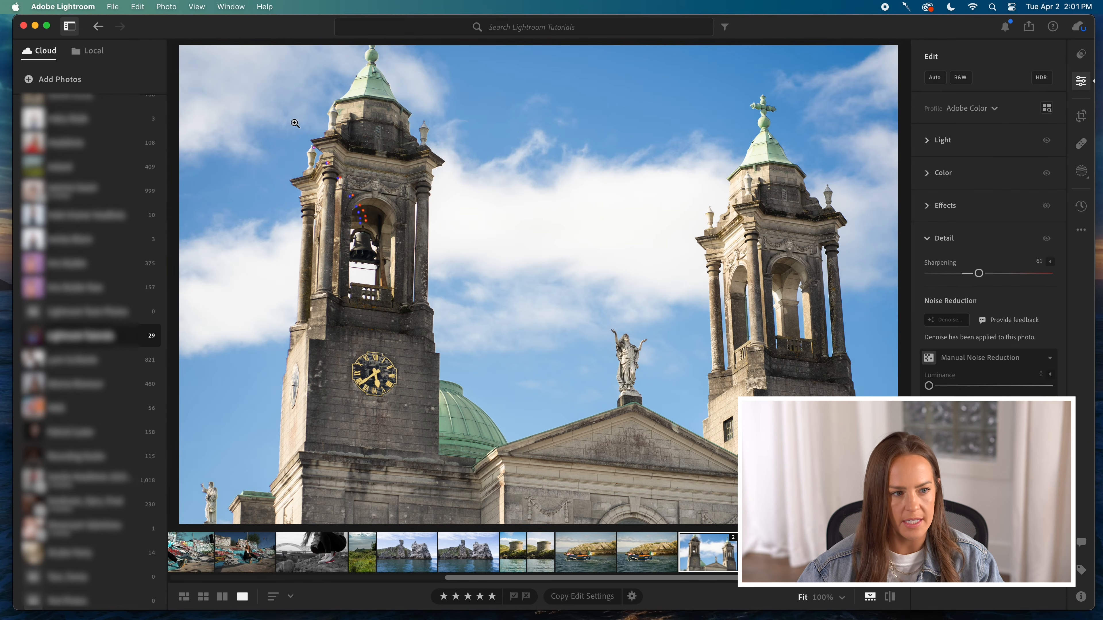
left_click(113, 6)
mouse_move(137, 5)
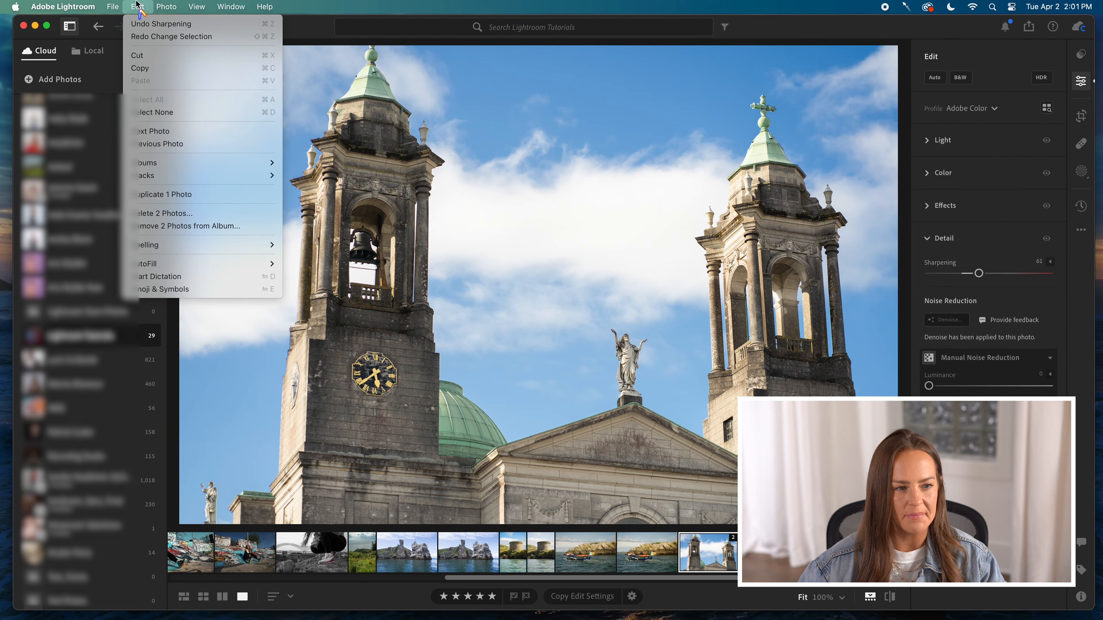
left_click(147, 37)
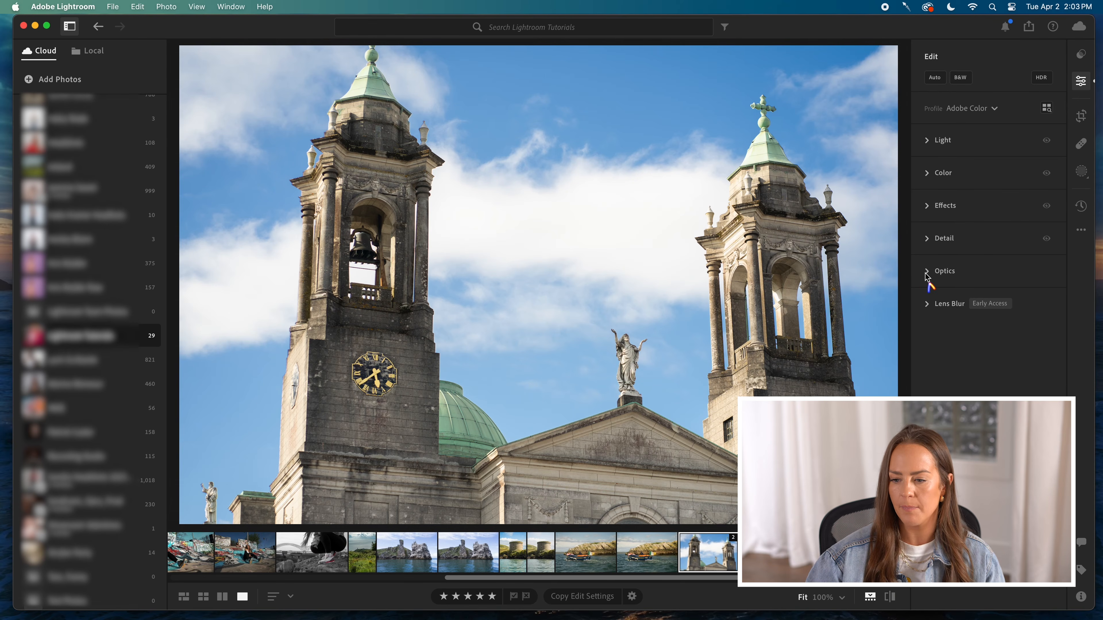
Look through the Optics and Light adjustments, and lower the blue luminance in the Color Mixer to -100.
left_click(927, 275)
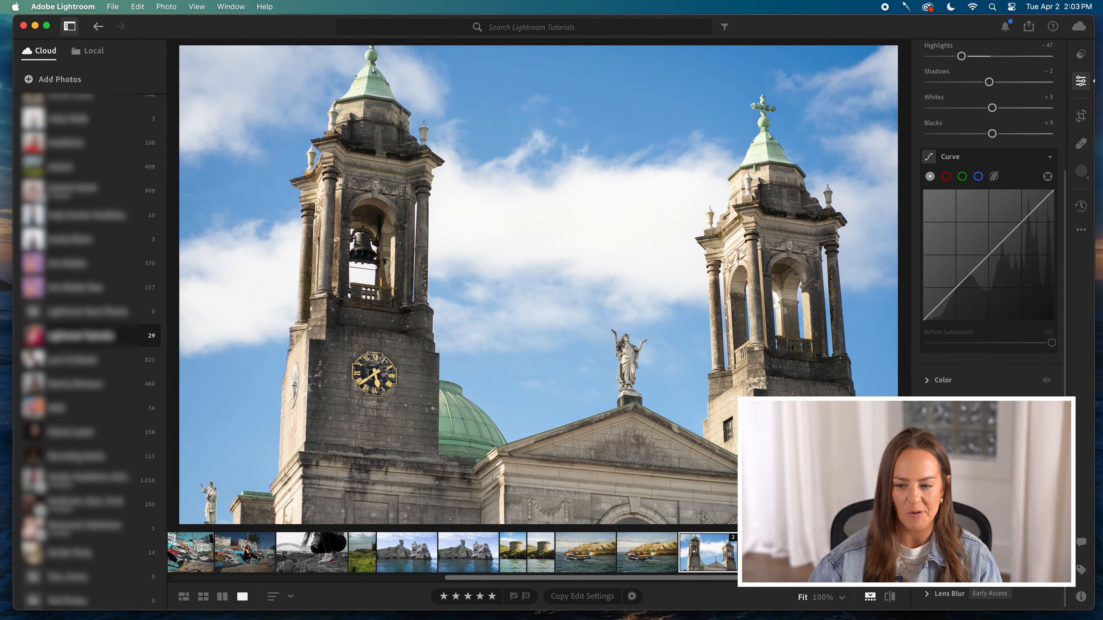
scroll(986, 282, "up", 3)
left_click_drag(989, 202, 962, 203)
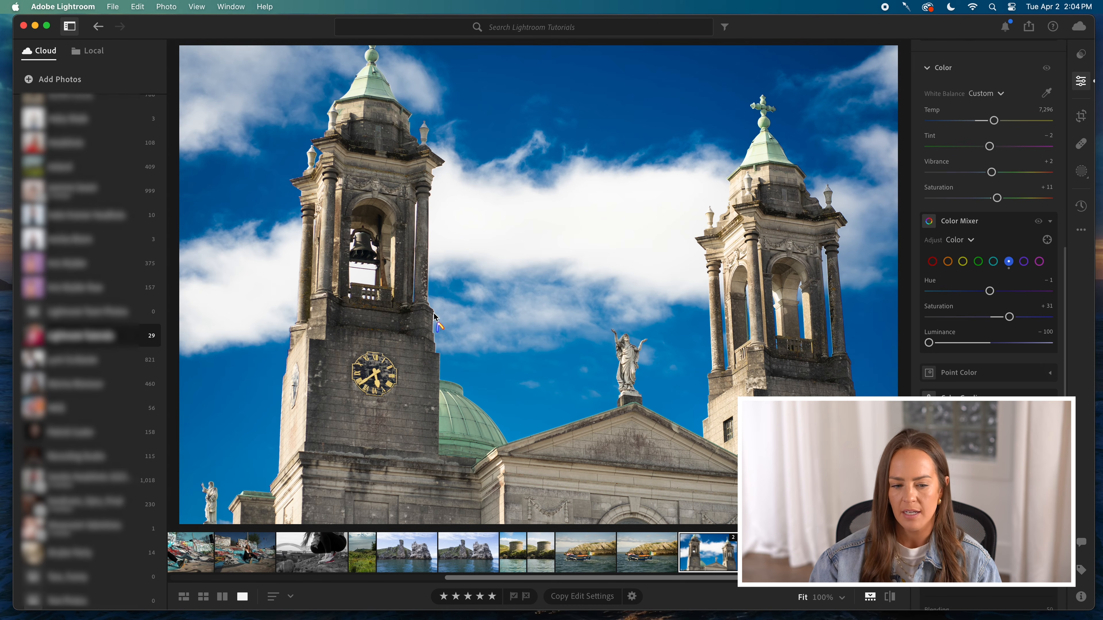
Leaf through the neighbouring photos, return to the church photo, and inspect it at fit and 100% zoom.
key("Right")
key("Right")
key("Left")
key("Left")
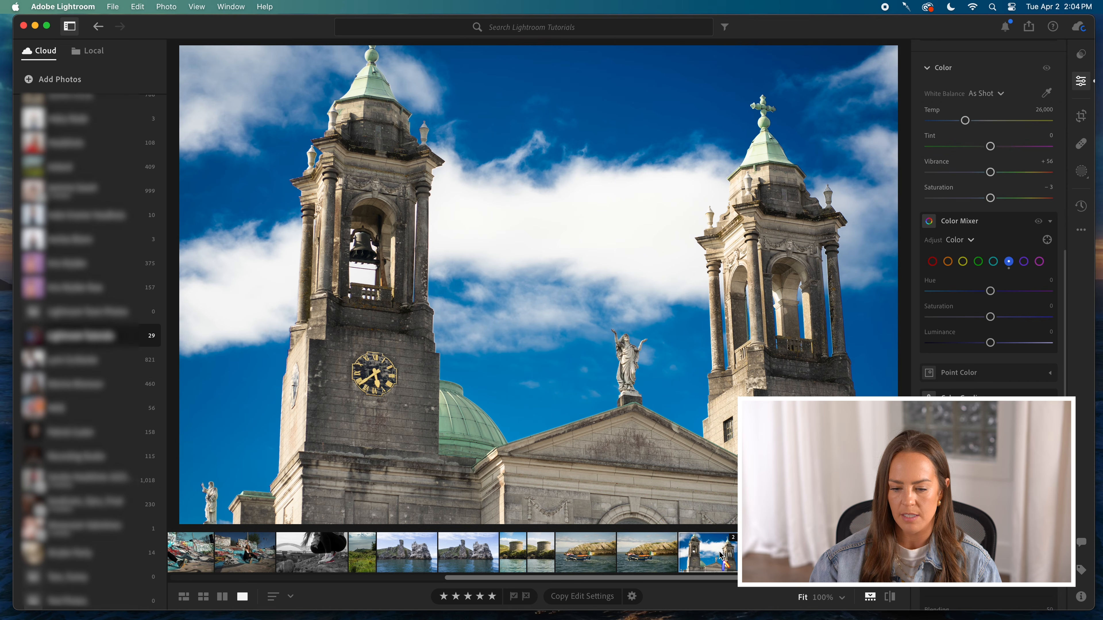
key("super+plus")
key("super+minus")
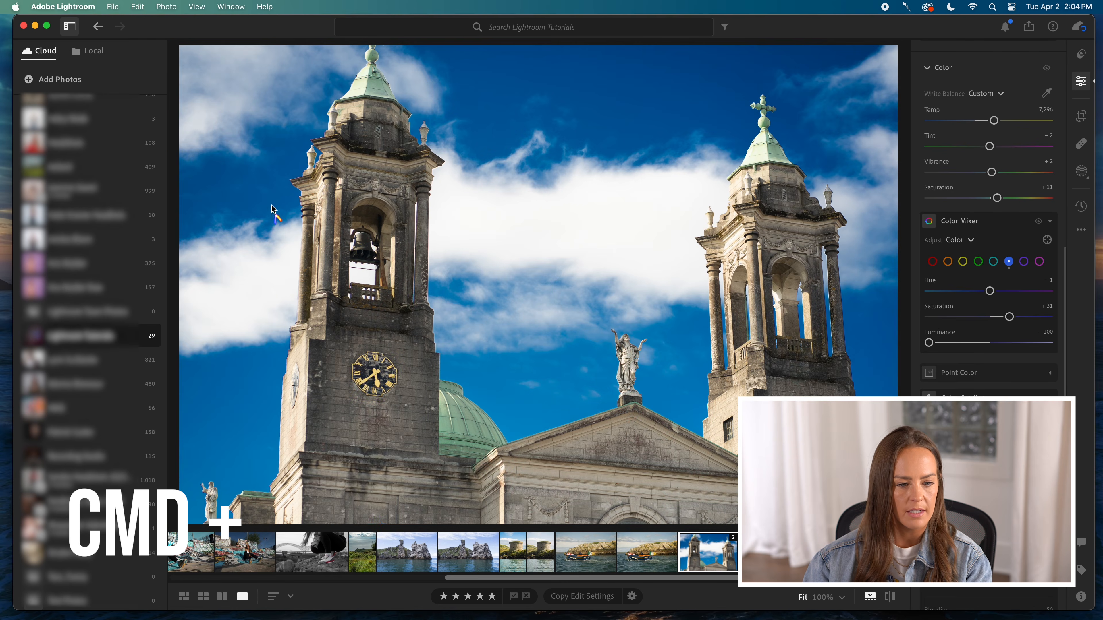
key("super+plus")
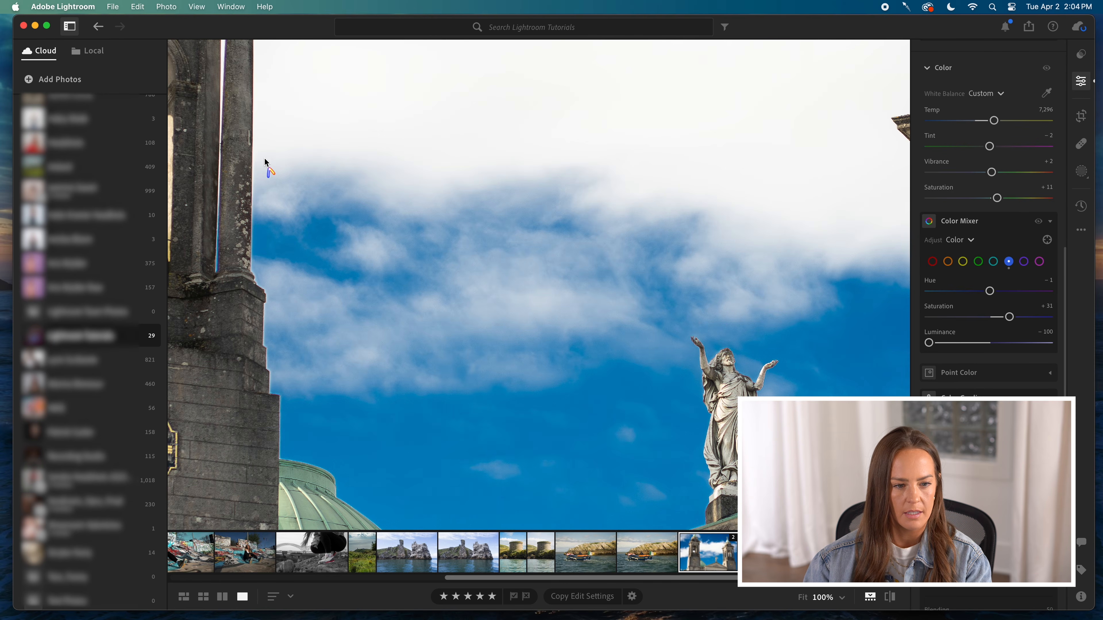
key("super+minus")
key("super+plus")
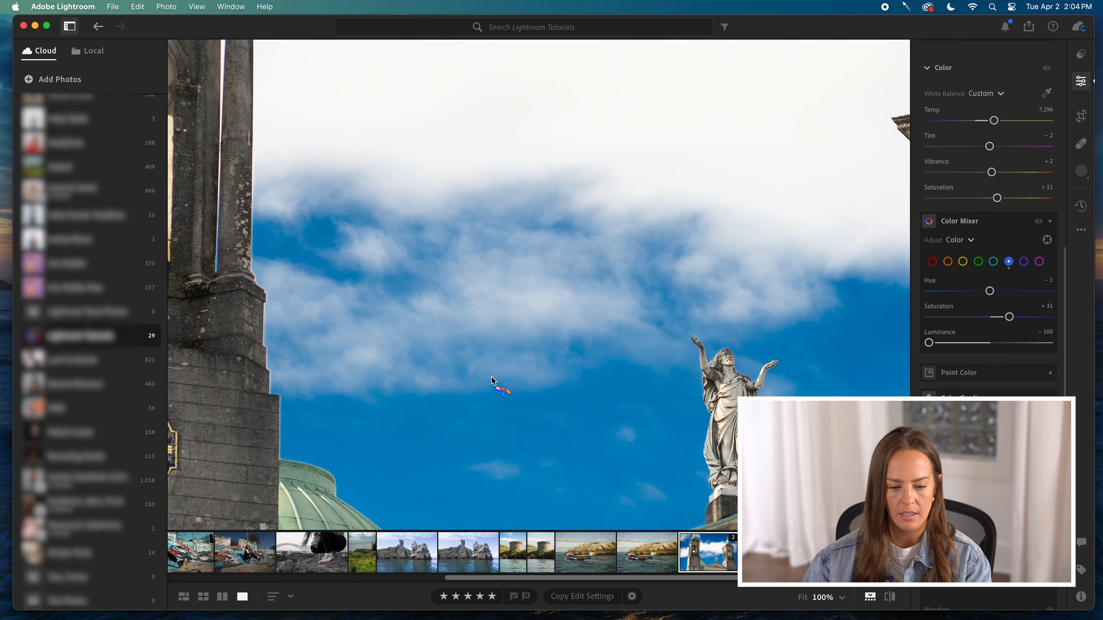
Examine the bell tower's column and ledge edges against the sky in close-up for color fringing.
left_click_drag(599, 579, 481, 582)
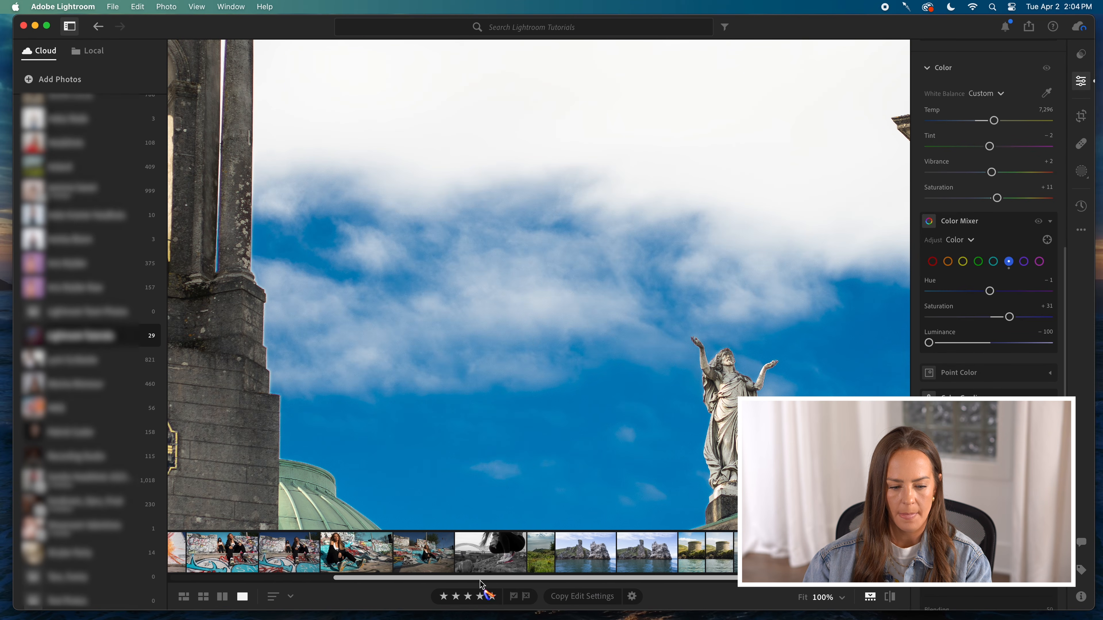
left_click_drag(351, 383, 614, 503)
left_click_drag(521, 212, 455, 163)
mouse_move(455, 233)
left_mouse_down()
mouse_move(455, 207)
mouse_move(514, 256)
mouse_move(448, 215)
left_mouse_up()
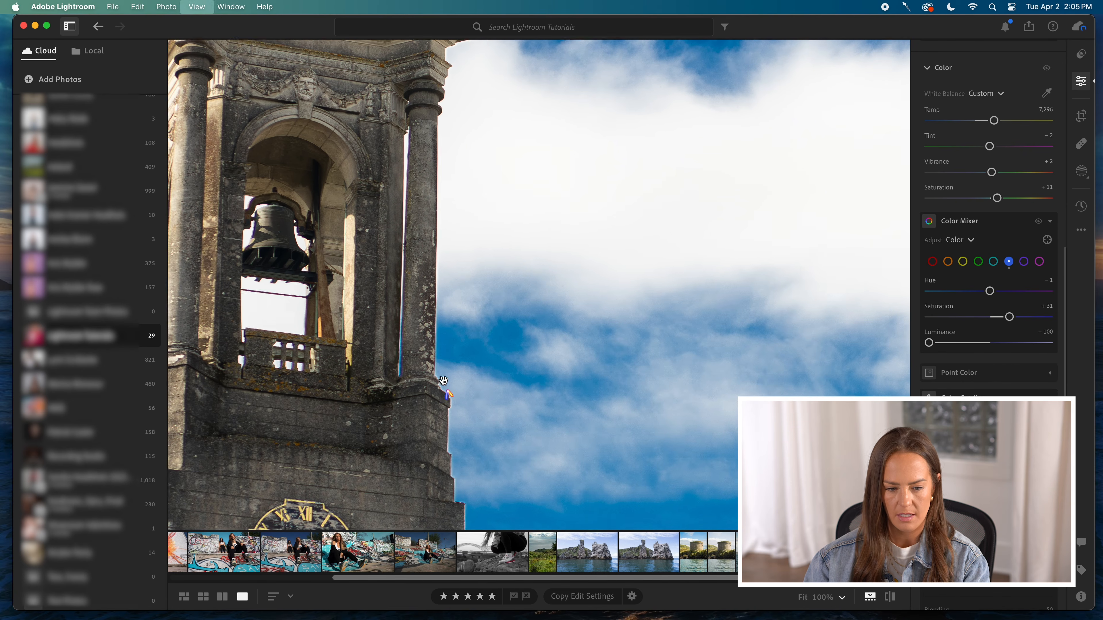
left_click(442, 381)
left_click_drag(401, 256, 574, 168)
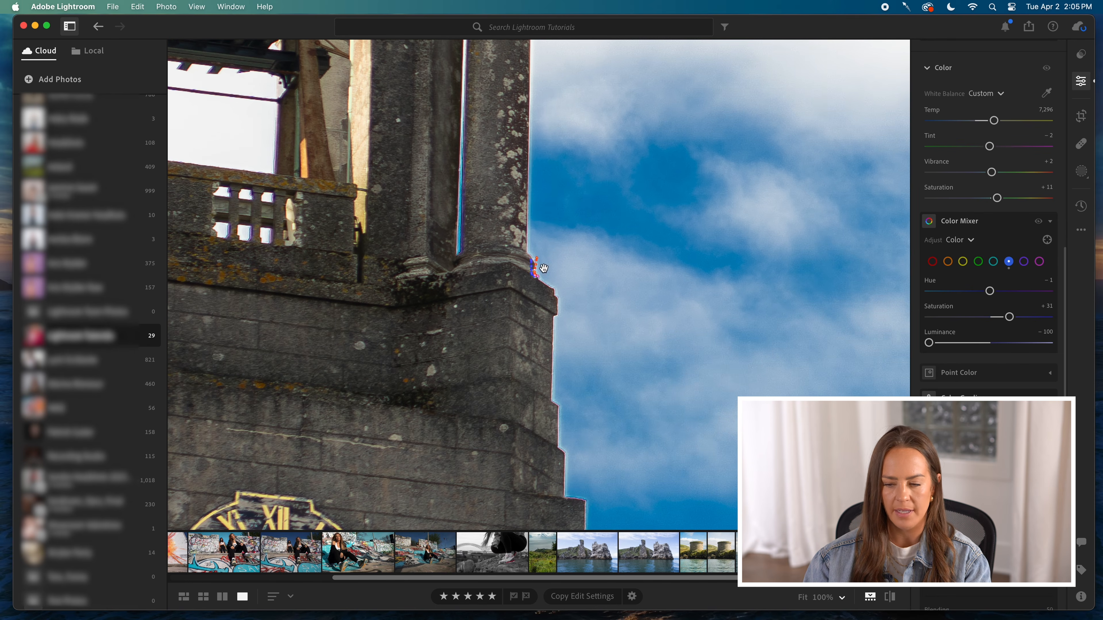
left_click_drag(929, 344, 905, 346)
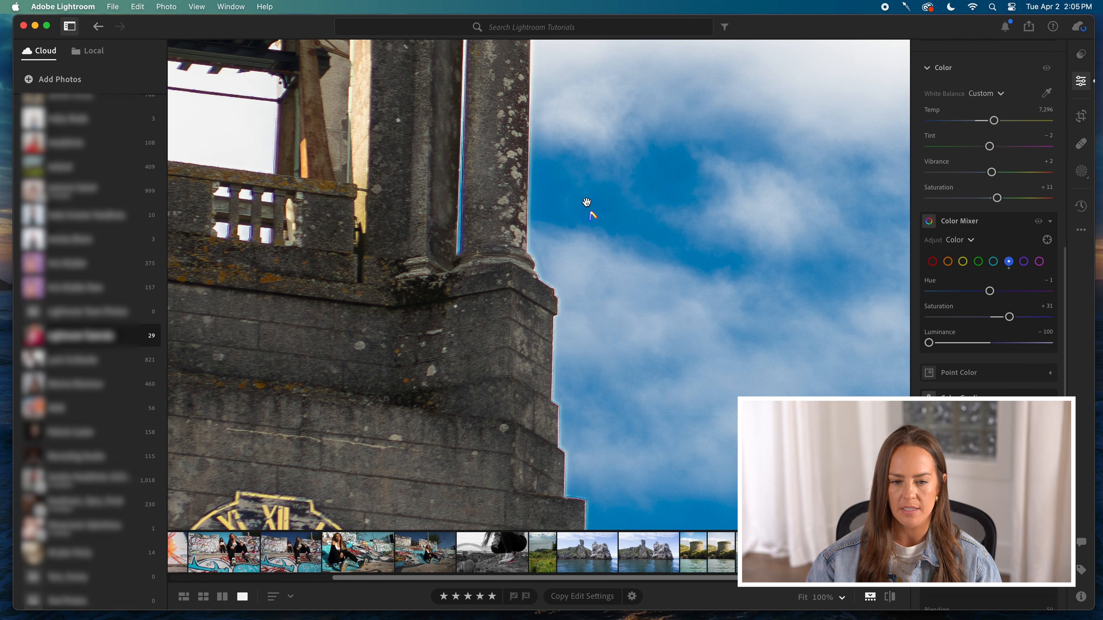
Collapse the Light and Color adjustments to reach the Optics settings.
scroll(1065, 325, "down", 1)
scroll(1066, 325, "down", 10)
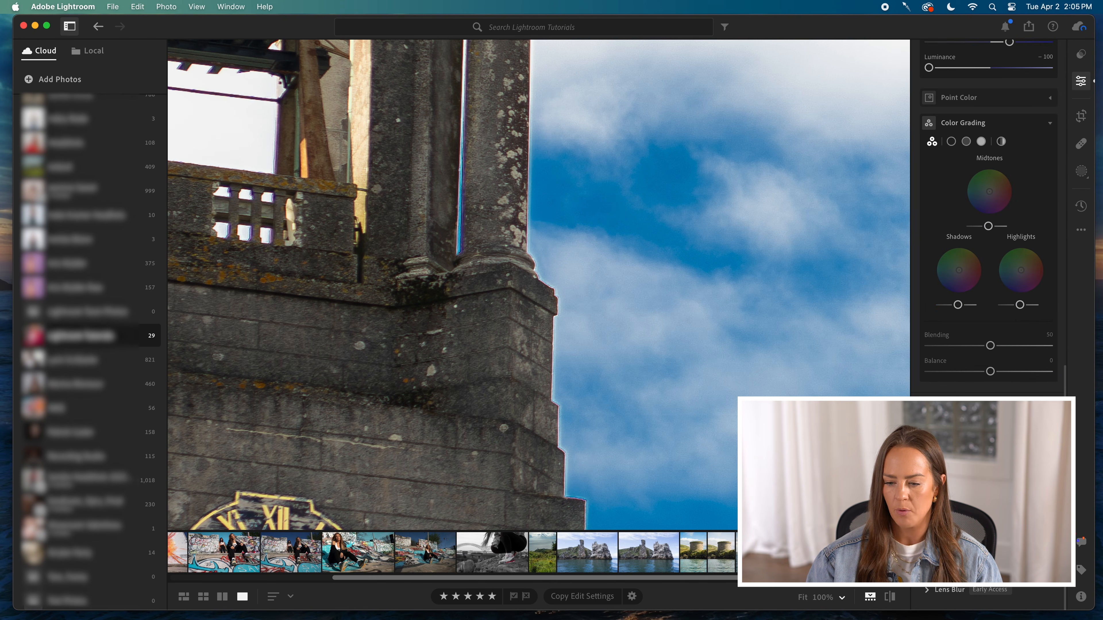
scroll(1063, 369, "up", 10)
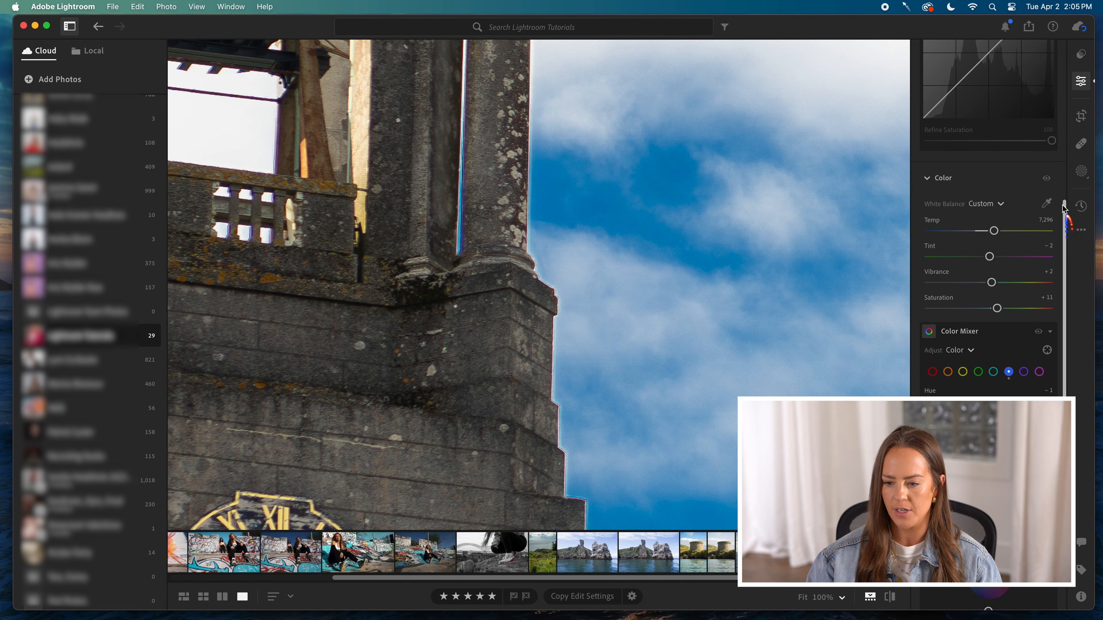
scroll(1064, 112, "up", 10)
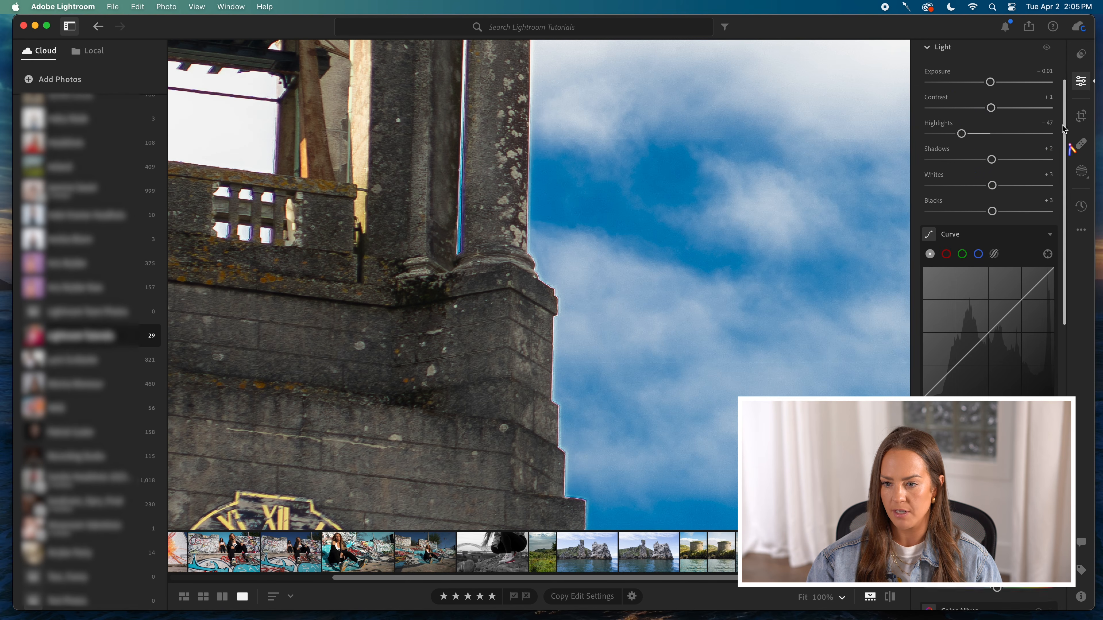
scroll(945, 125, "up", 4)
left_click(938, 141)
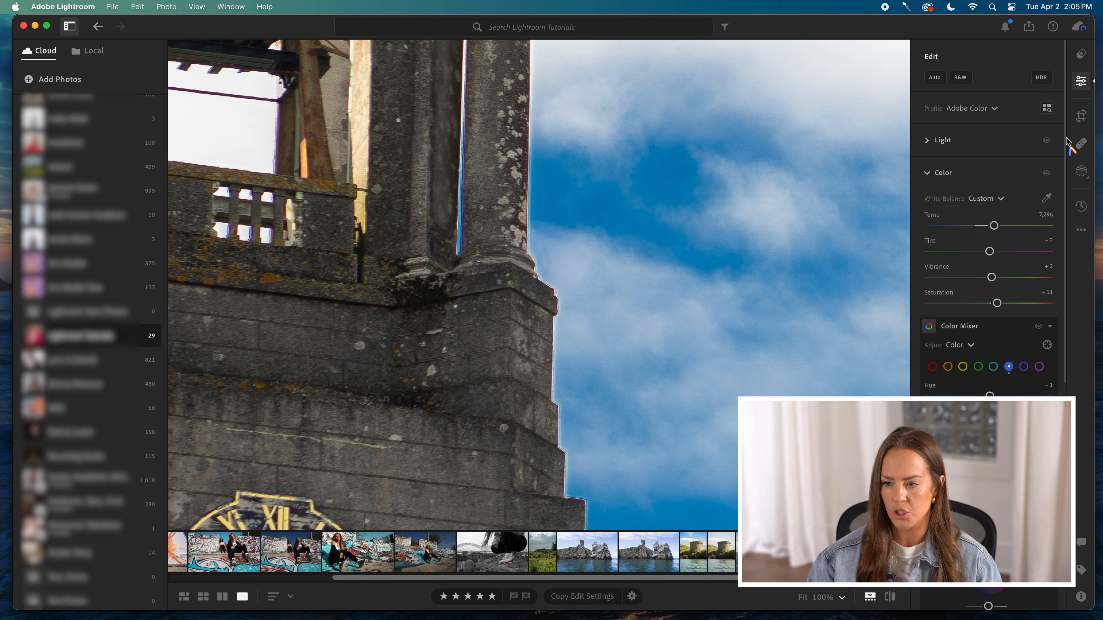
left_click_drag(1069, 167, 1060, 396)
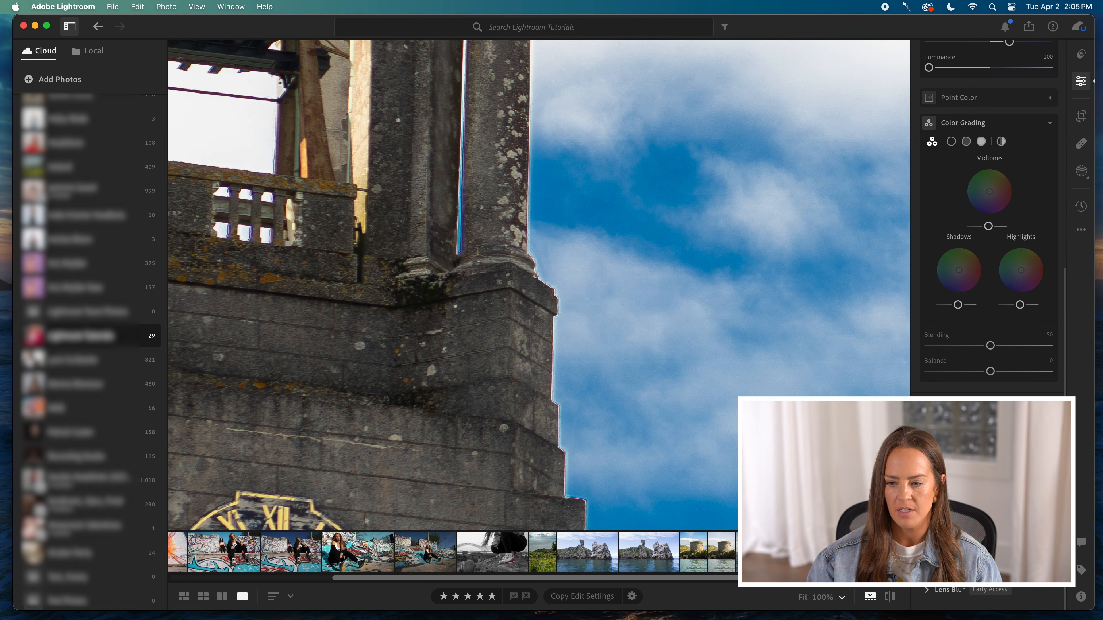
left_click_drag(1065, 321, 1066, 96)
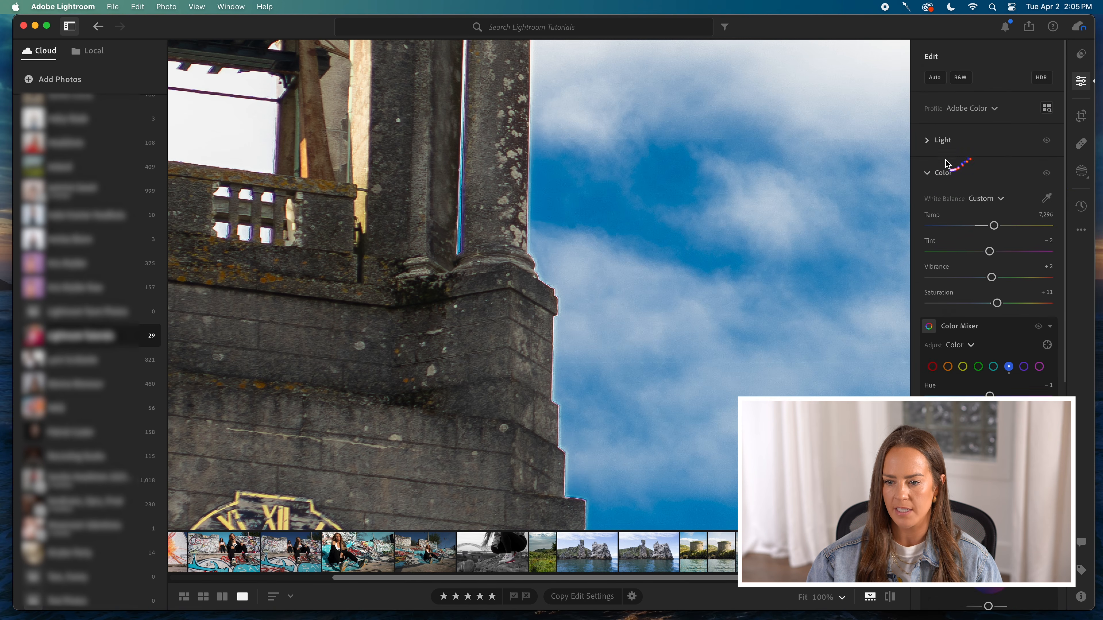
left_click(927, 174)
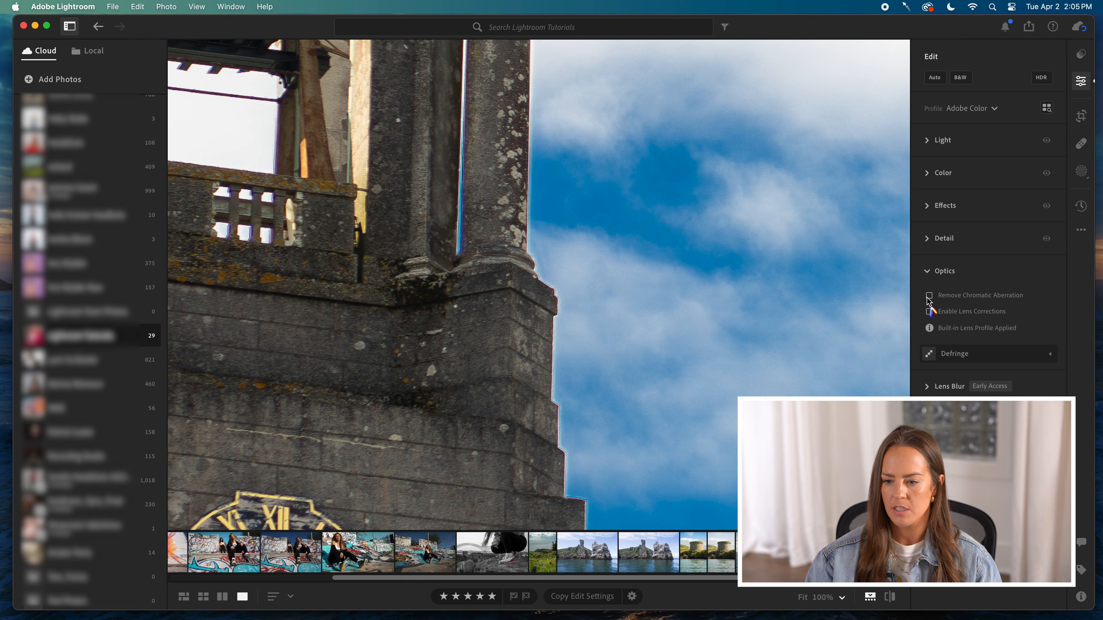
Compare the tower edges with Remove Chromatic Aberration on and off, leave it off, and collapse the Optics adjustments.
mouse_move(931, 300)
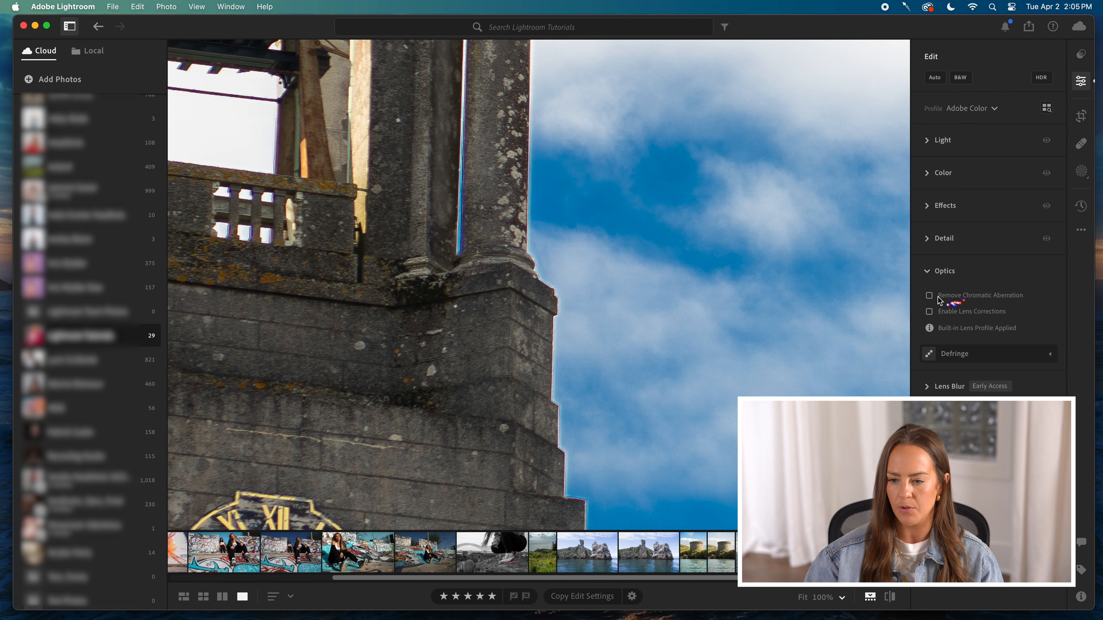
left_click(929, 296)
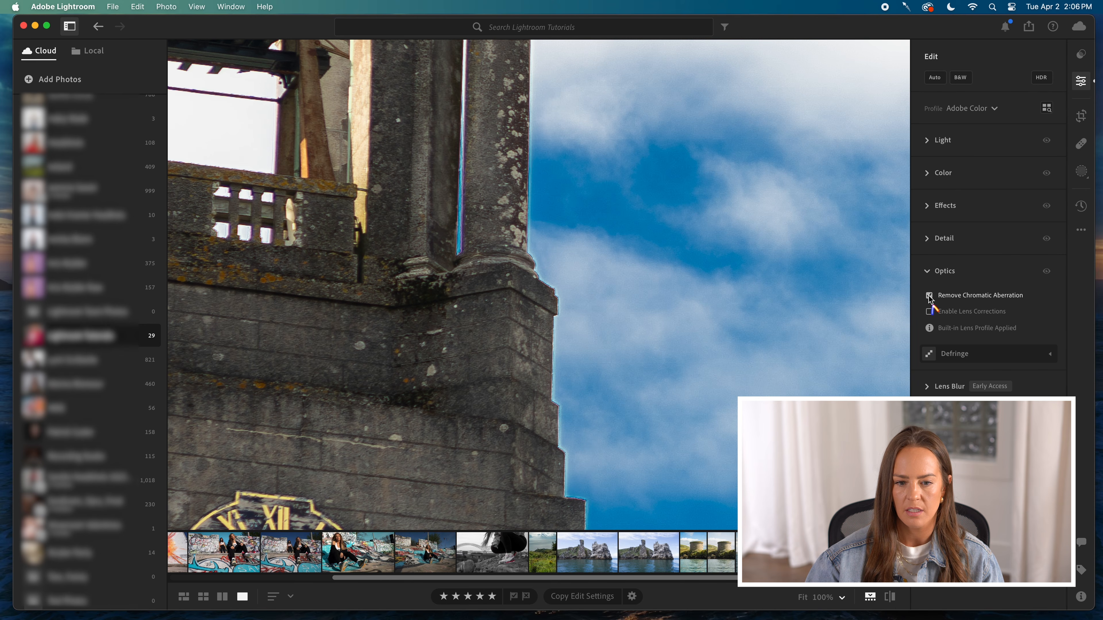
left_click(928, 296)
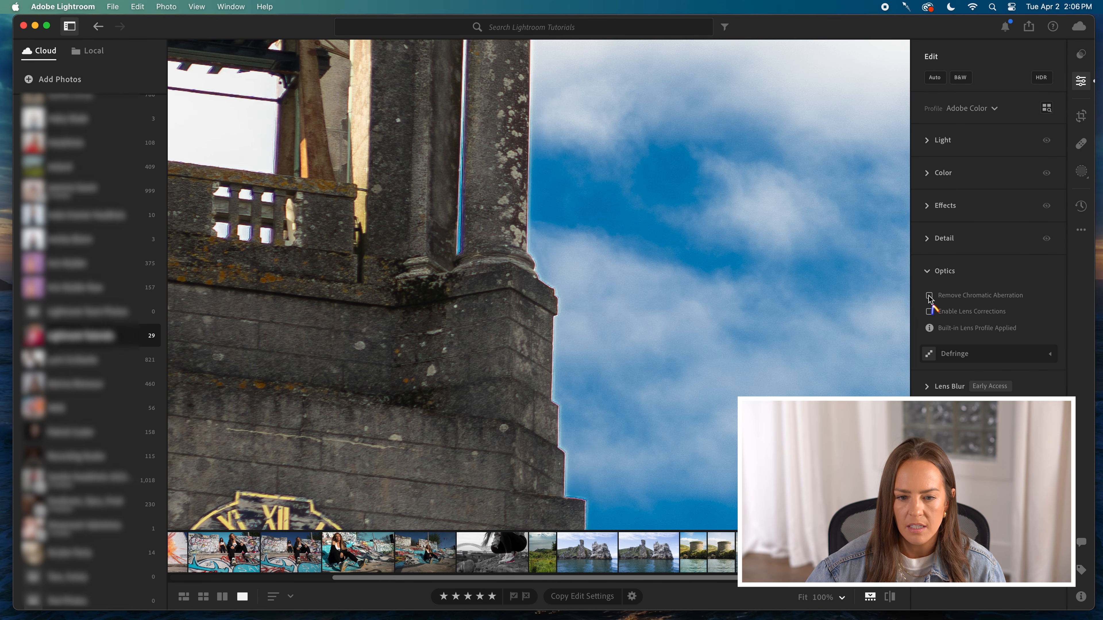
left_click(929, 295)
left_click(929, 296)
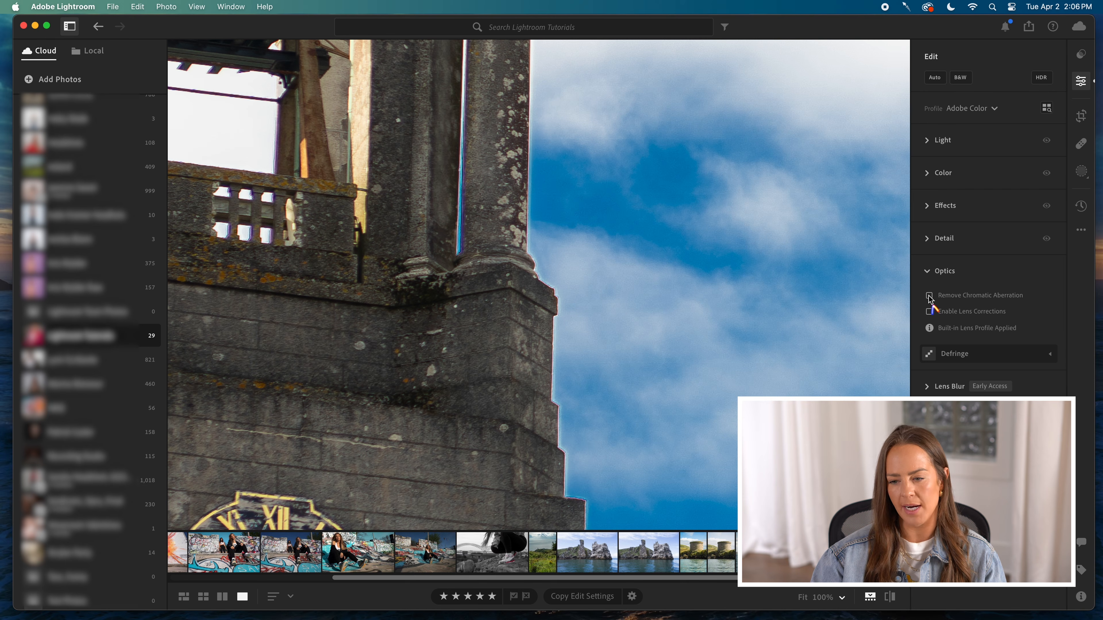
left_click(929, 296)
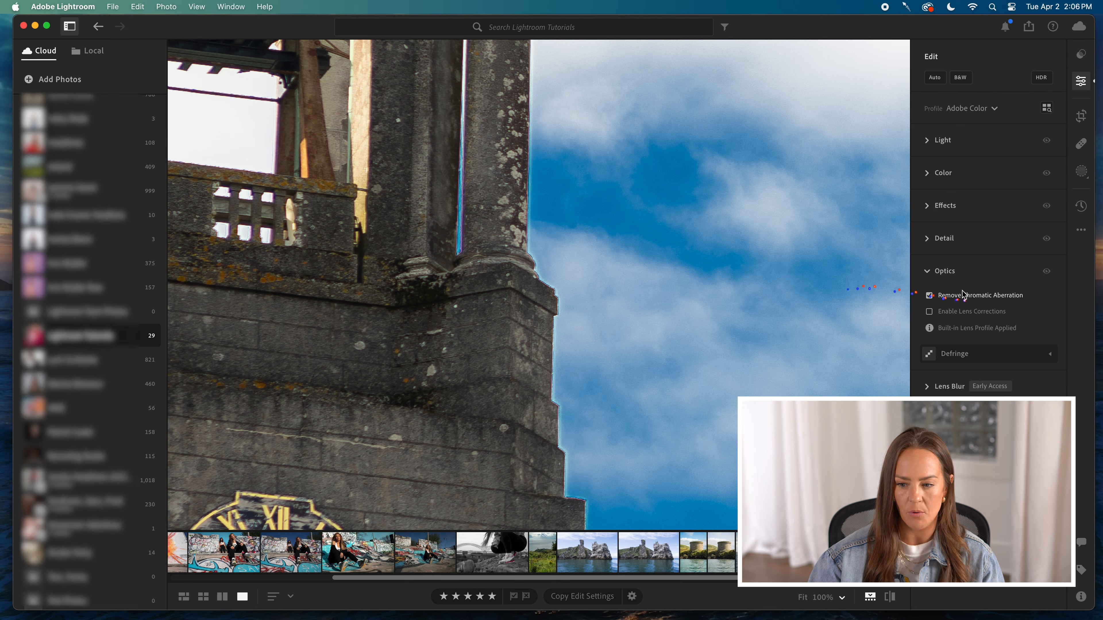
mouse_move(929, 297)
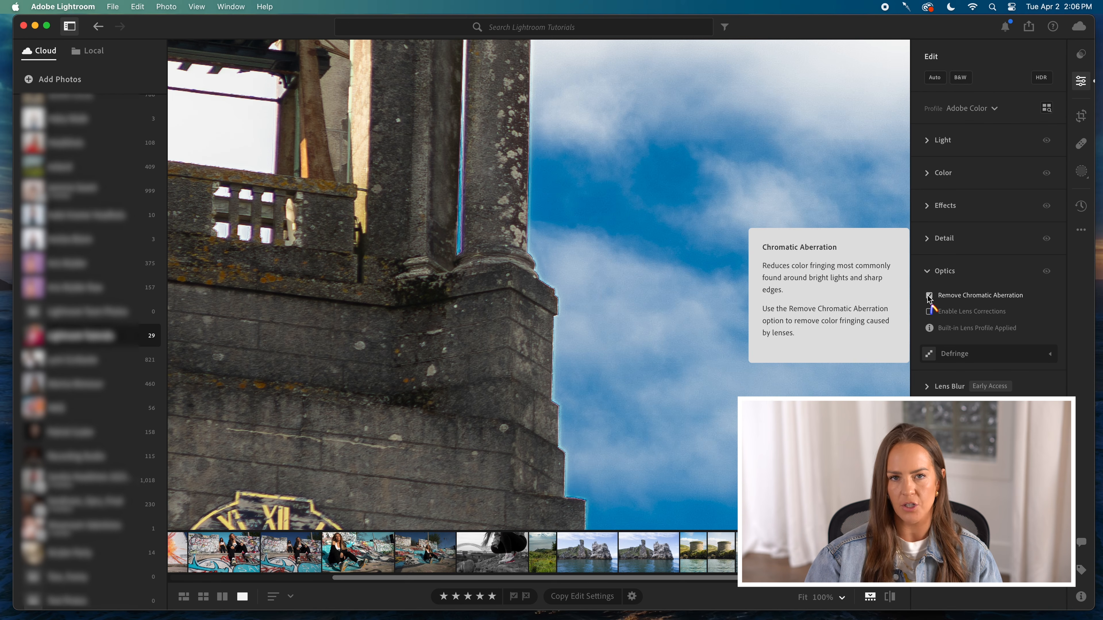
left_click(929, 271)
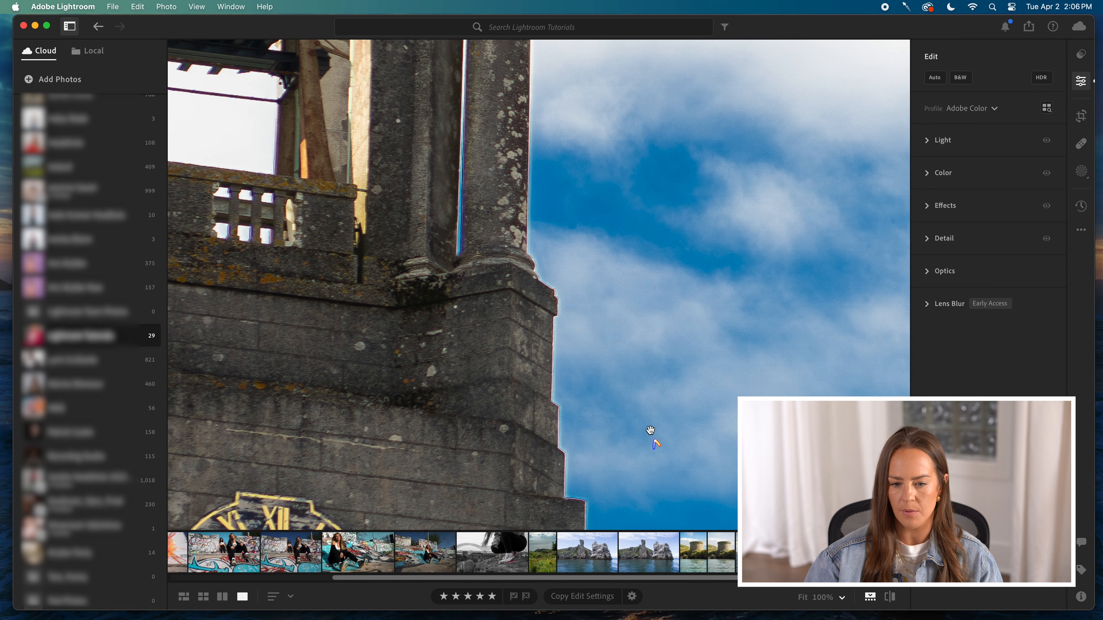
scroll(649, 432, "up", 5)
left_click(649, 430)
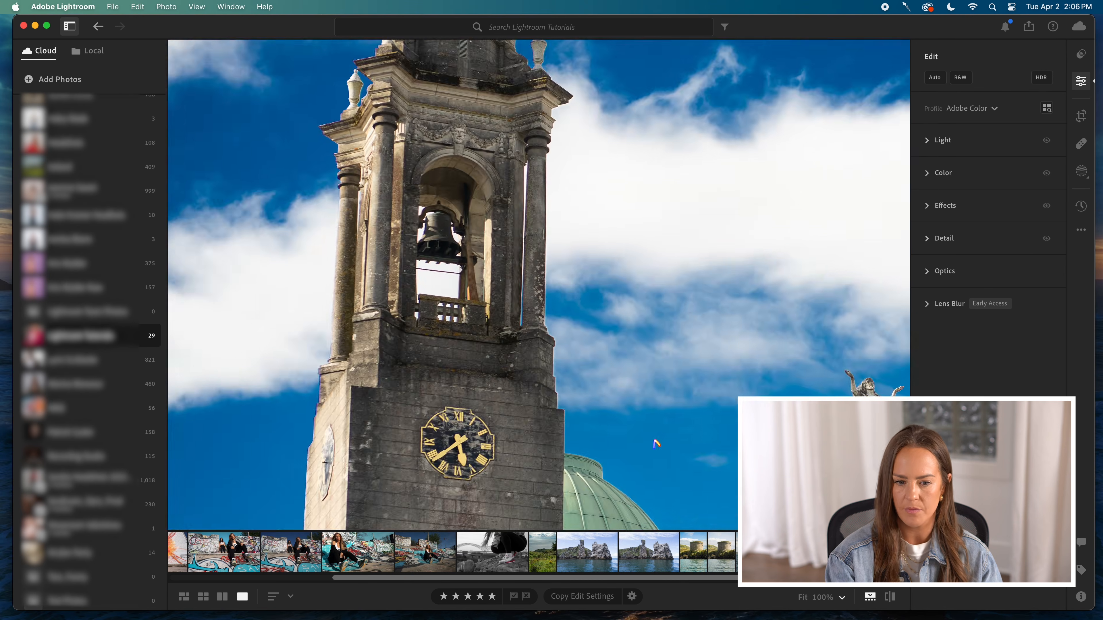